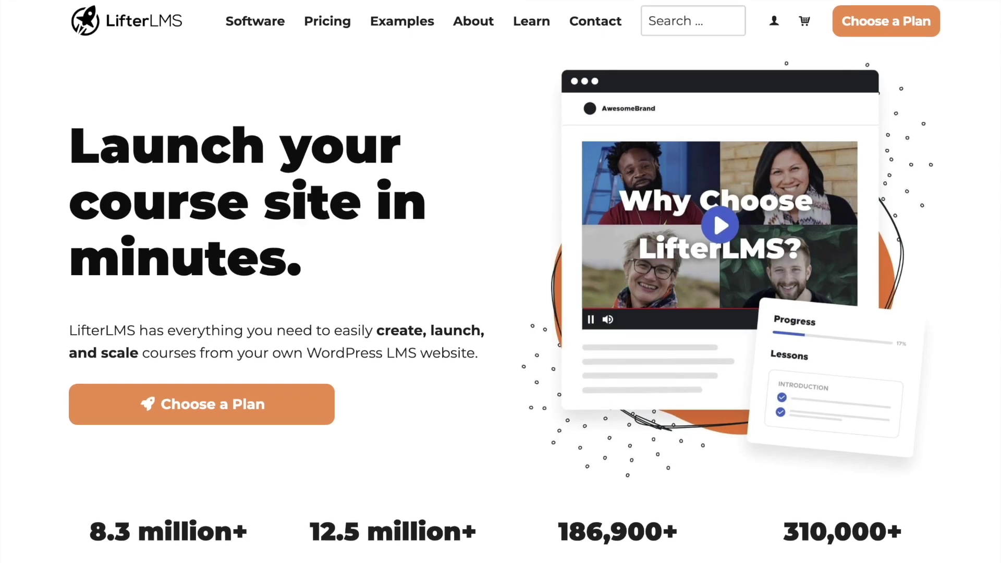
Review the LifterLMS homepage and its list of course creation features.
{"action": "scroll", "coordinate": [500, 281], "scroll_direction": "down", "scroll_amount": 8}
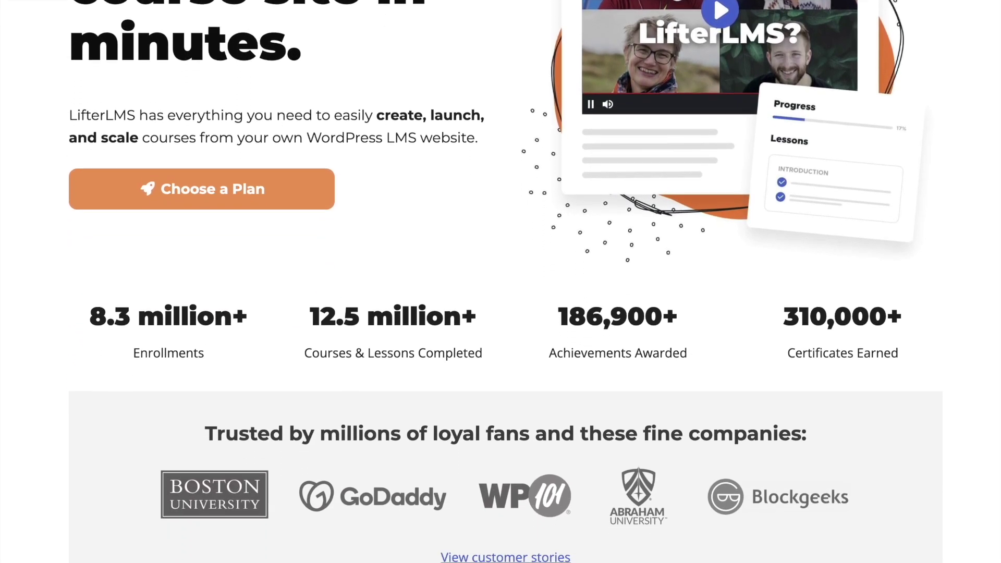
{"action": "scroll", "coordinate": [500, 281], "scroll_direction": "down", "scroll_amount": 8}
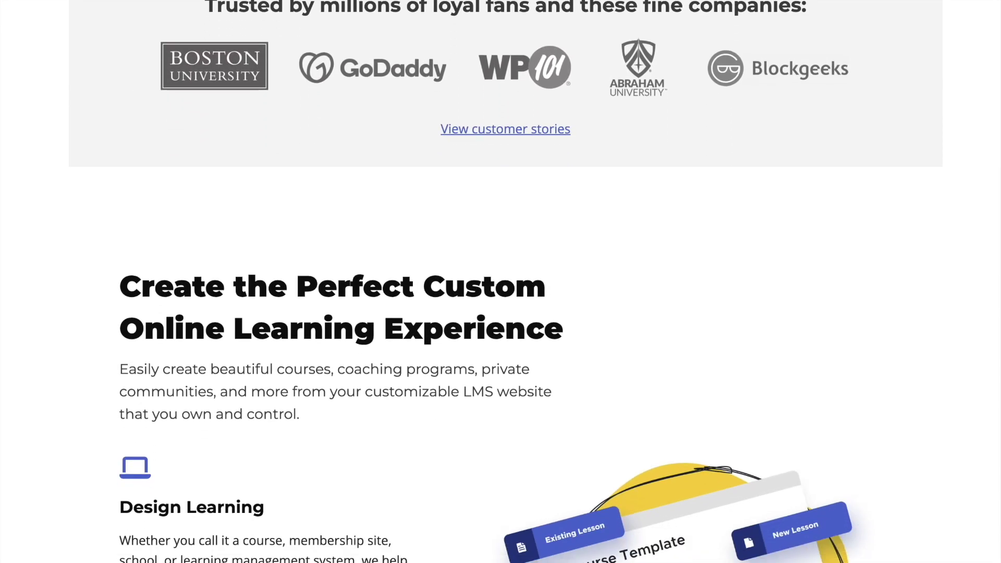
{"action": "scroll", "coordinate": [500, 282], "scroll_direction": "down", "scroll_amount": 2}
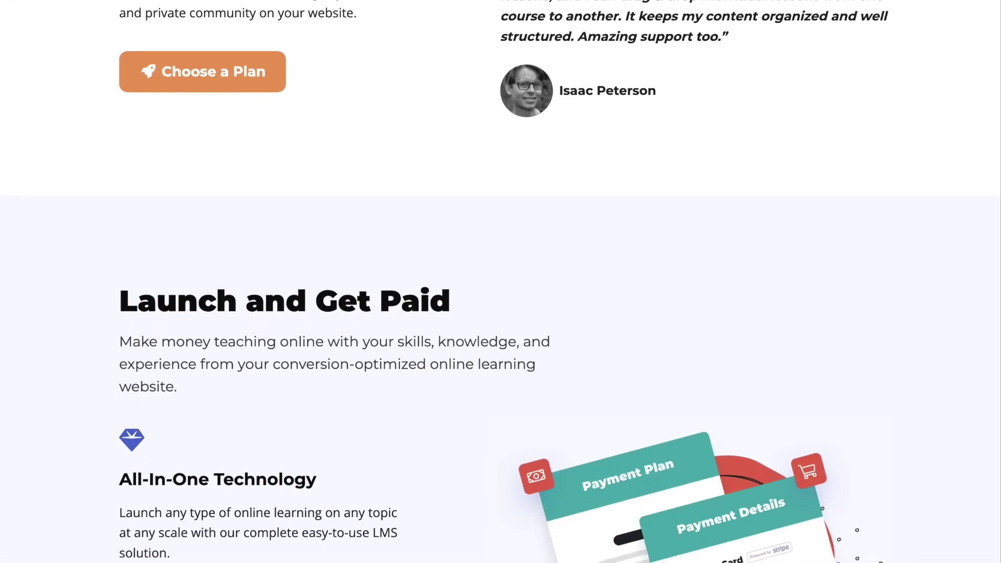
{"action": "scroll", "coordinate": [500, 282], "scroll_direction": "down", "scroll_amount": 7}
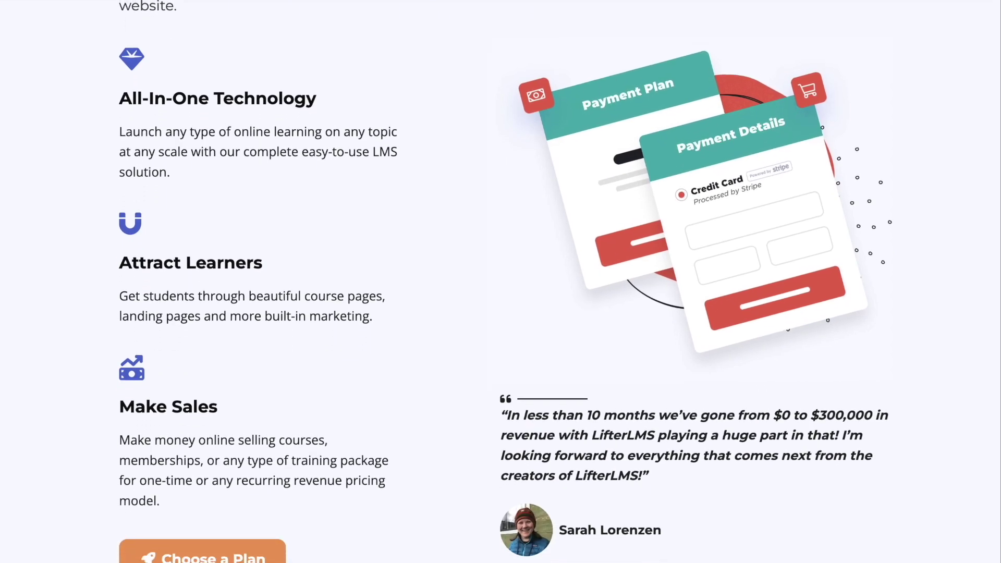
{"action": "scroll", "coordinate": [500, 281], "scroll_direction": "down", "scroll_amount": 2}
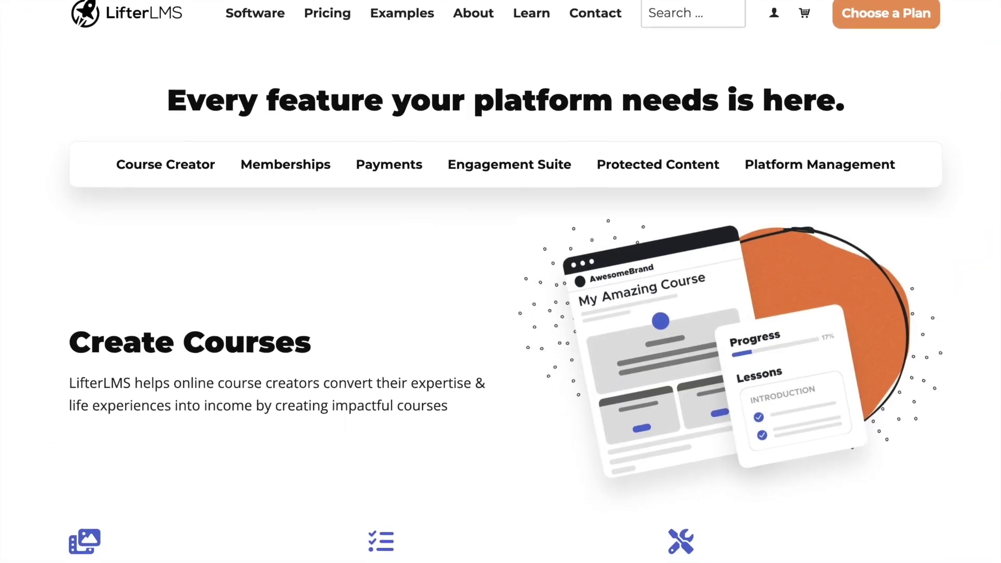
{"action": "scroll", "coordinate": [500, 282], "scroll_direction": "down", "scroll_amount": 4}
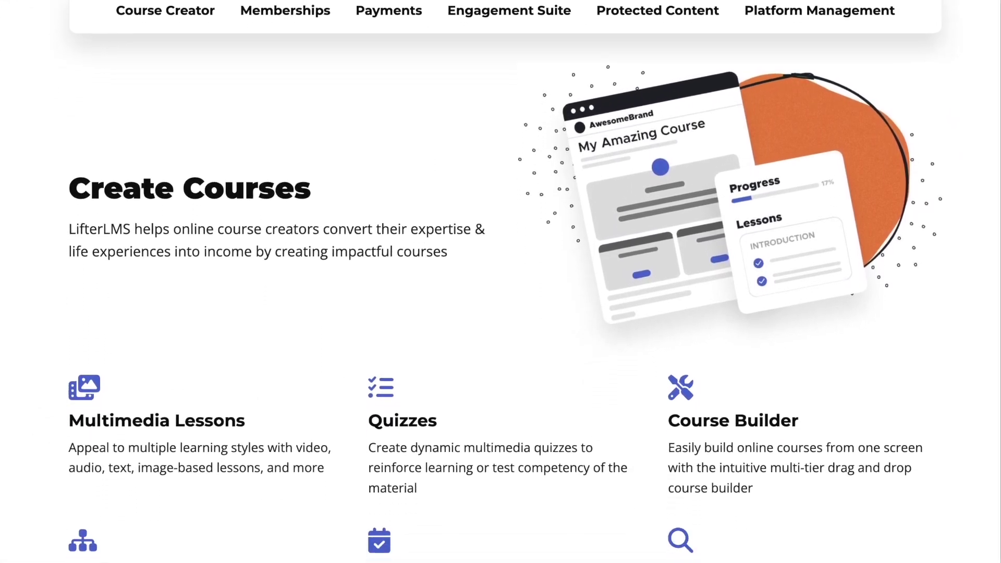
{"action": "scroll", "coordinate": [500, 282], "scroll_direction": "down", "scroll_amount": 6}
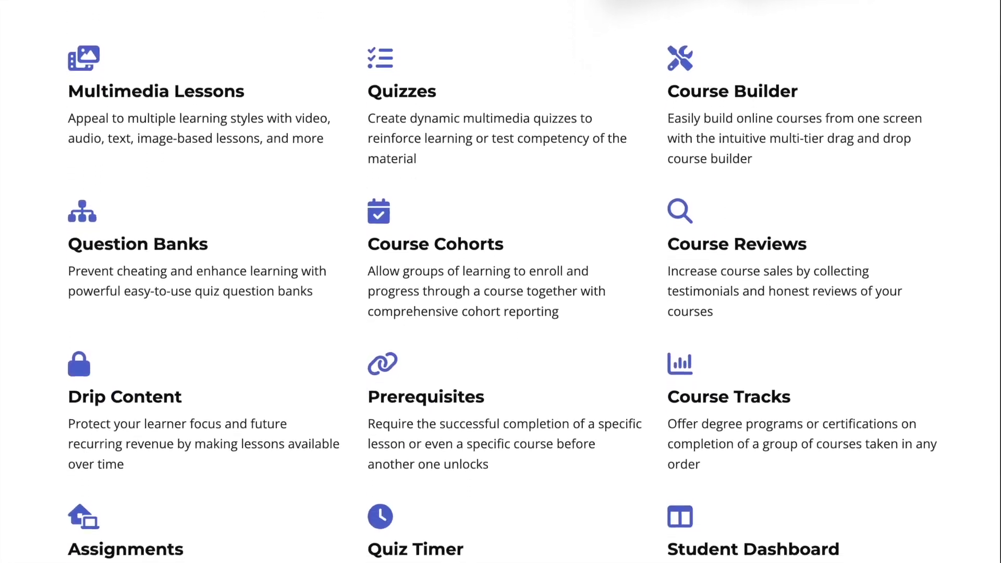
{"action": "scroll", "coordinate": [500, 282], "scroll_direction": "down", "scroll_amount": 6}
{"action": "scroll", "coordinate": [501, 281], "scroll_direction": "down", "scroll_amount": 5}
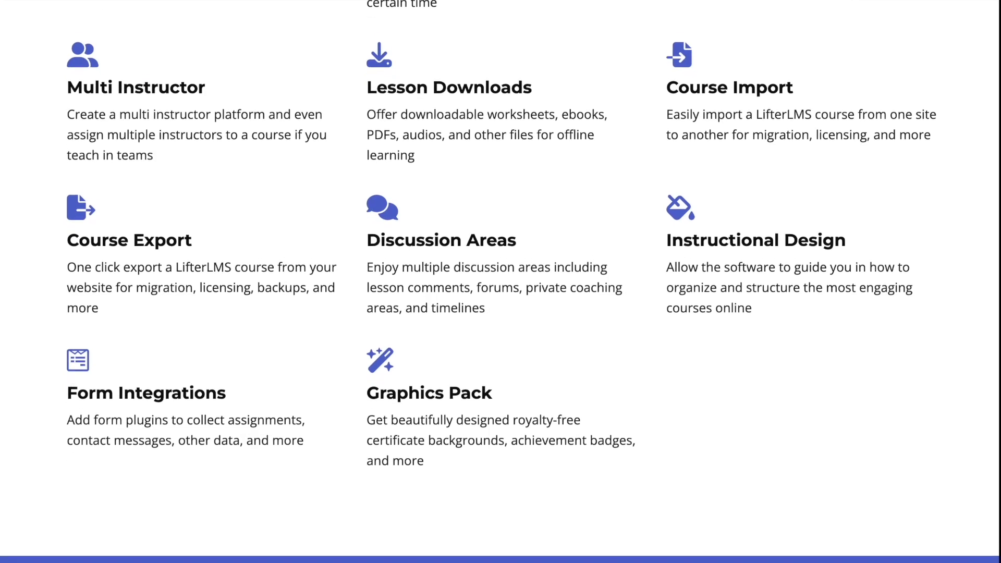
{"action": "scroll", "coordinate": [500, 282], "scroll_direction": "down", "scroll_amount": 1}
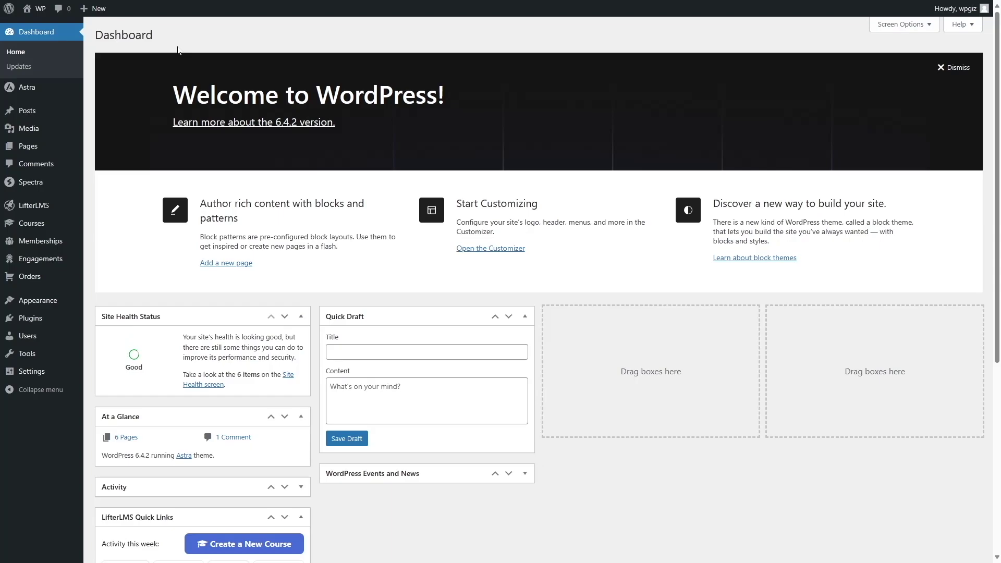
Visit the WordPress site's front end and look through the Champion School homepage sections.
{"action": "left_click", "coordinate": [49, 27]}
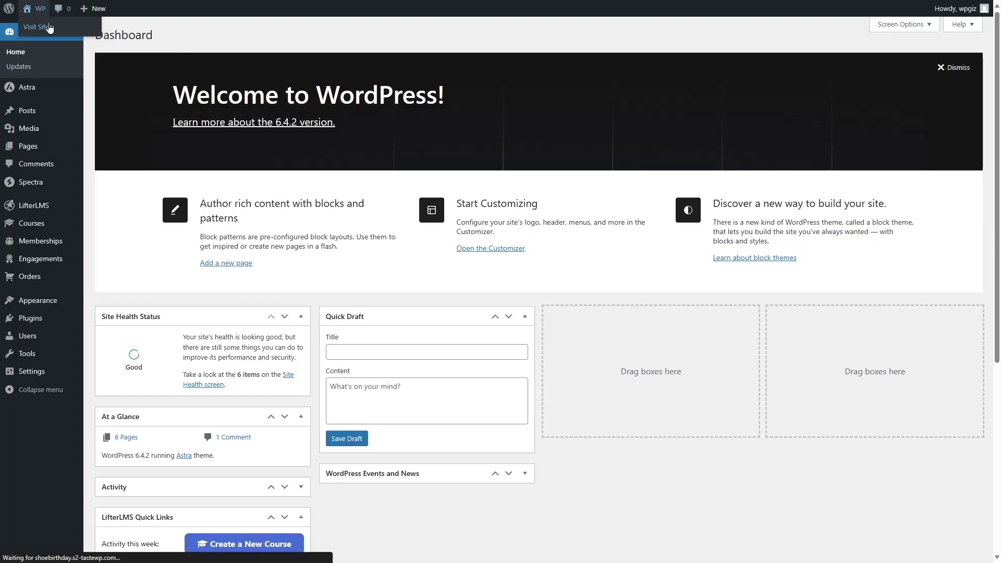
{"action": "scroll", "coordinate": [413, 106], "scroll_direction": "down", "scroll_amount": 10}
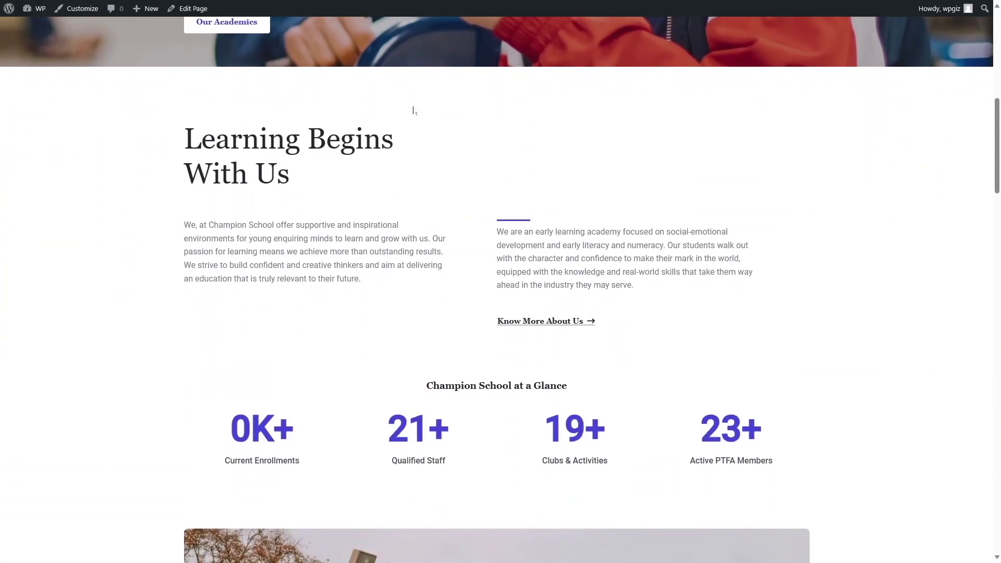
{"action": "scroll", "coordinate": [413, 111], "scroll_direction": "down", "scroll_amount": 15}
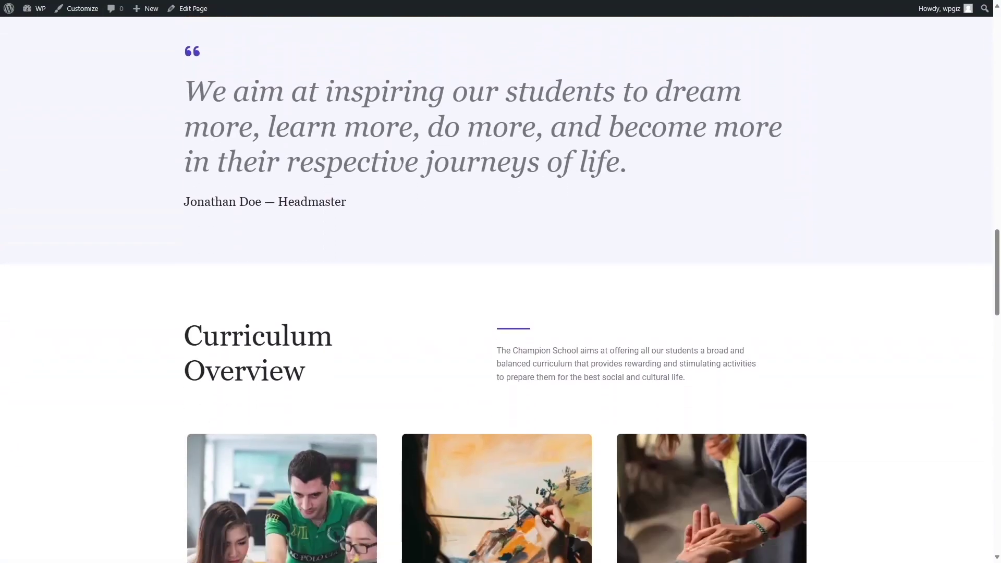
{"action": "scroll", "coordinate": [413, 111], "scroll_direction": "down", "scroll_amount": 18}
{"action": "scroll", "coordinate": [412, 110], "scroll_direction": "up", "scroll_amount": 6}
{"action": "scroll", "coordinate": [275, 208], "scroll_direction": "up", "scroll_amount": 12}
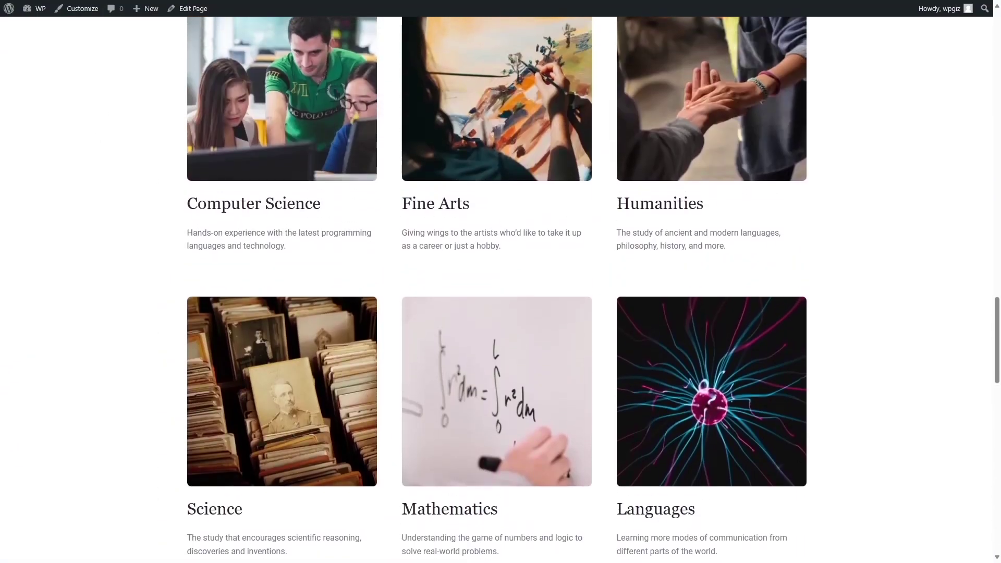
{"action": "scroll", "coordinate": [402, 183], "scroll_direction": "up", "scroll_amount": 20}
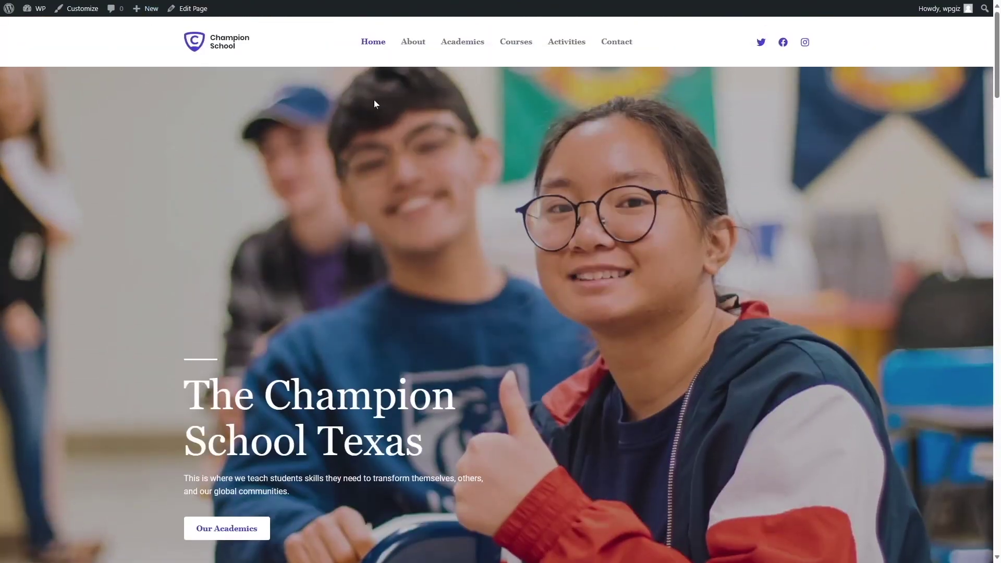
Open the LifterLMS Quickstart Course from the site's Courses page and review its description, enrollment offer and lesson list.
{"action": "left_click", "coordinate": [526, 46]}
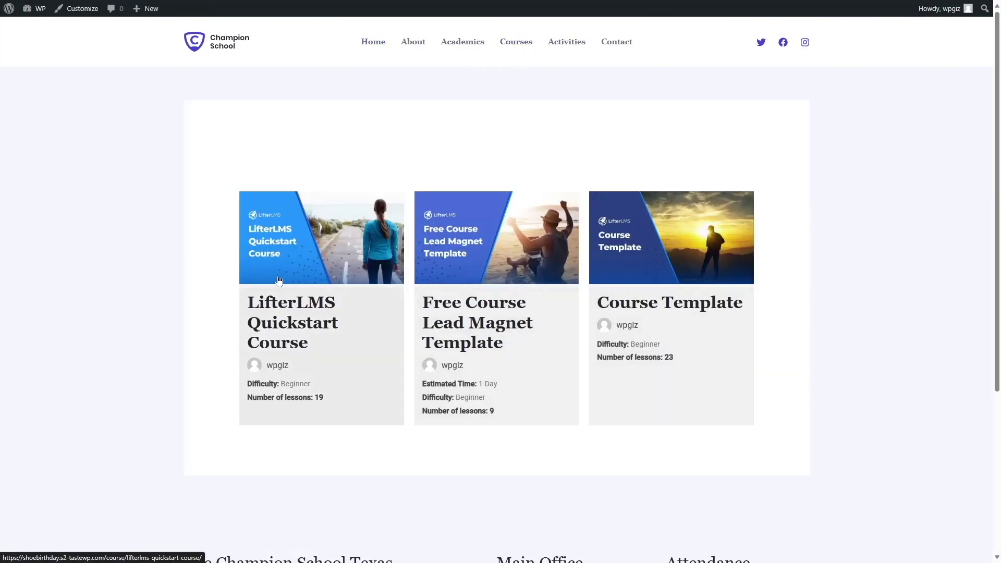
{"action": "left_click", "coordinate": [300, 260]}
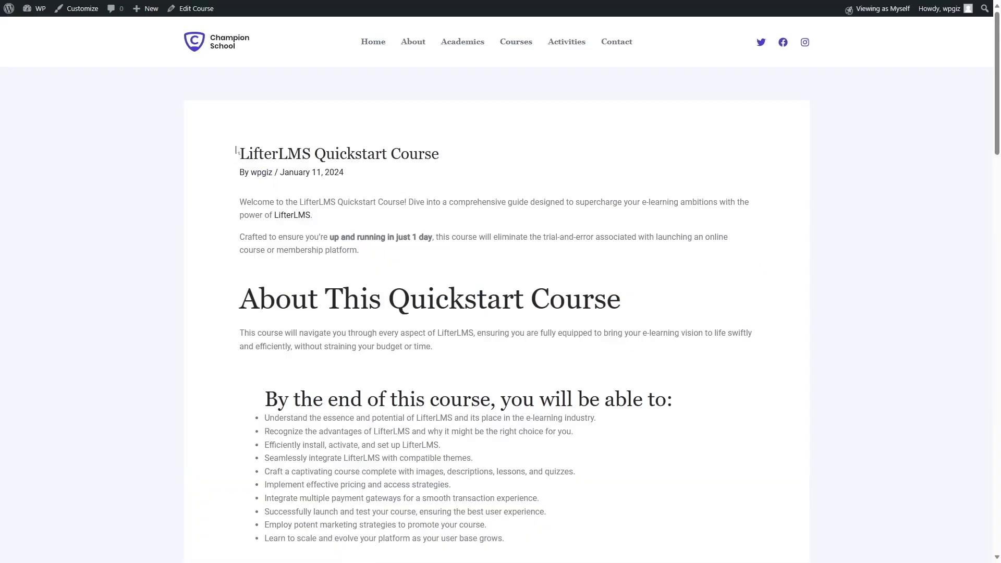
{"action": "scroll", "coordinate": [459, 157], "scroll_direction": "down", "scroll_amount": 3}
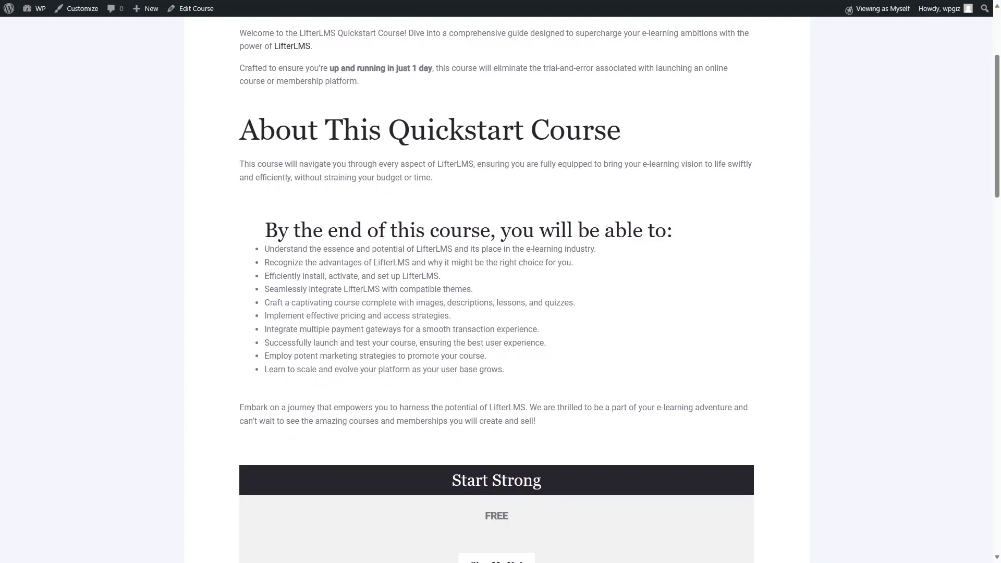
{"action": "scroll", "coordinate": [284, 266], "scroll_direction": "down", "scroll_amount": 6}
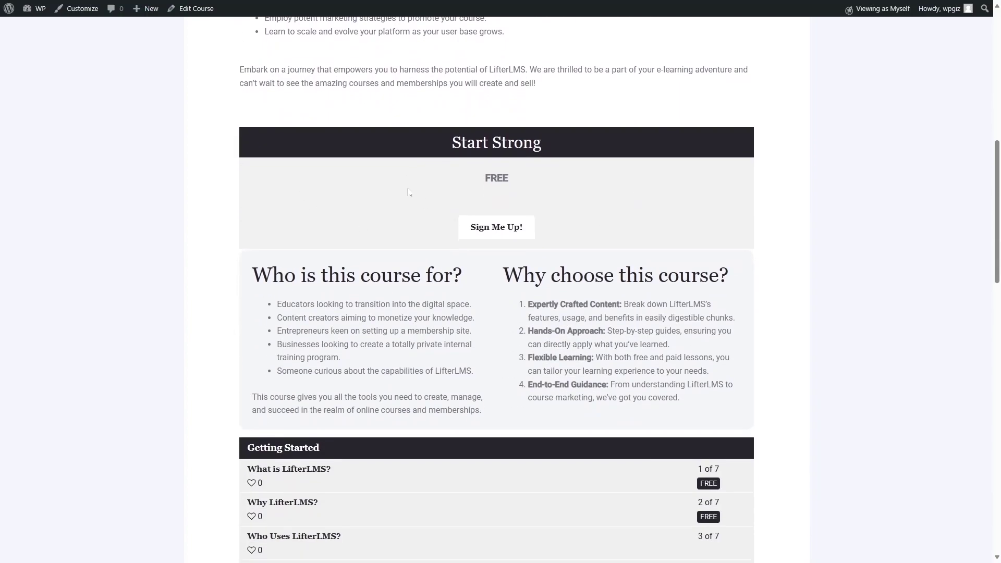
{"action": "scroll", "coordinate": [353, 208], "scroll_direction": "down", "scroll_amount": 7}
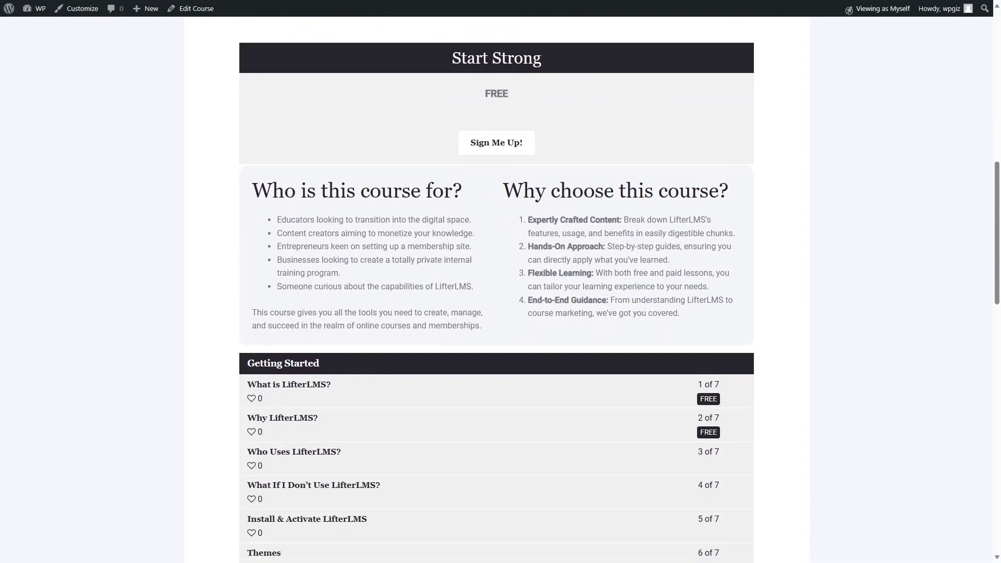
{"action": "scroll", "coordinate": [369, 222], "scroll_direction": "down", "scroll_amount": 5}
{"action": "scroll", "coordinate": [648, 242], "scroll_direction": "up", "scroll_amount": 7}
{"action": "scroll", "coordinate": [673, 254], "scroll_direction": "down", "scroll_amount": 7}
{"action": "scroll", "coordinate": [676, 256], "scroll_direction": "up", "scroll_amount": 10}
{"action": "scroll", "coordinate": [672, 224], "scroll_direction": "up", "scroll_amount": 10}
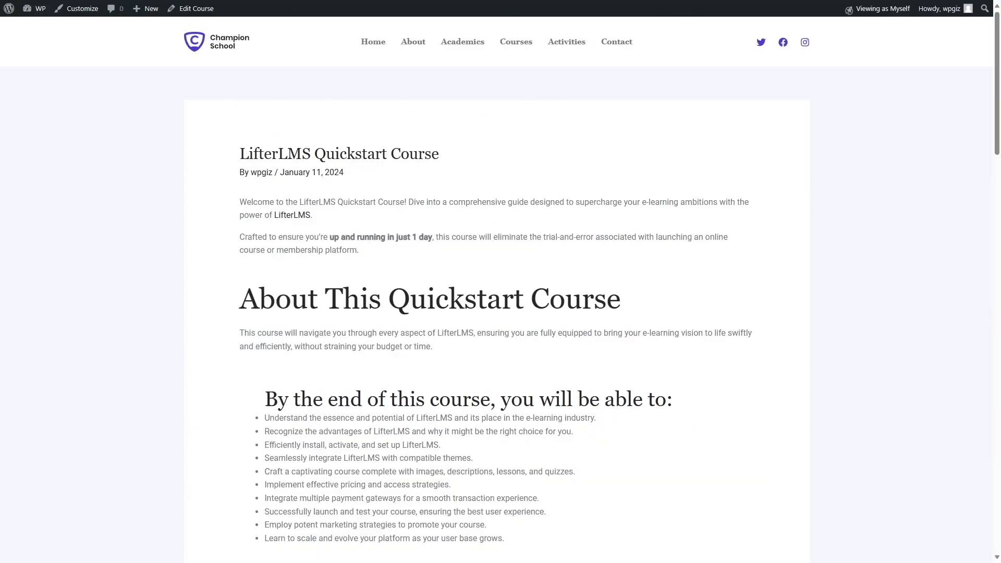
Return to the WordPress dashboard and open the list of all LifterLMS courses.
{"action": "mouse_move", "coordinate": [37, 9]}
{"action": "left_click", "coordinate": [41, 26]}
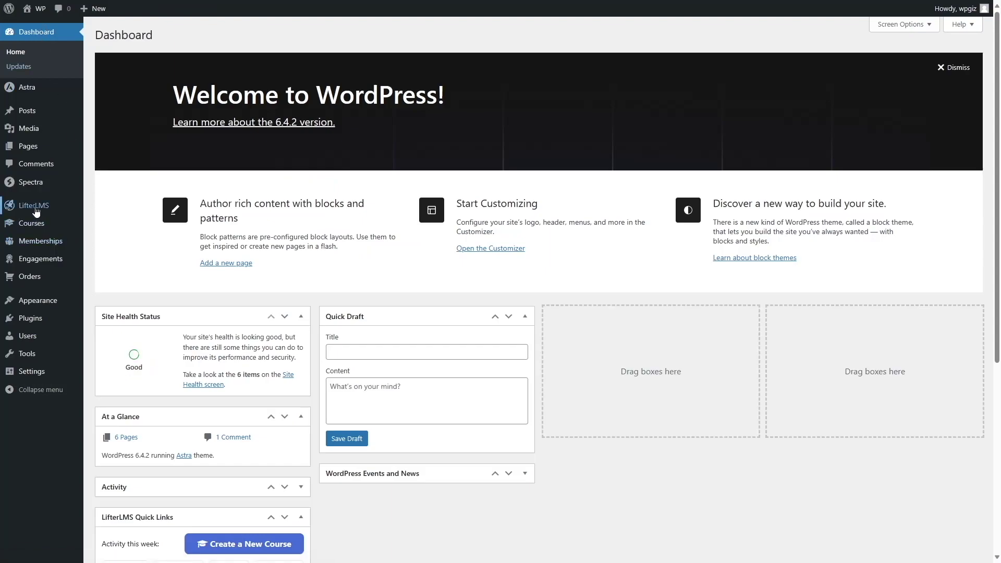
{"action": "mouse_move", "coordinate": [32, 212]}
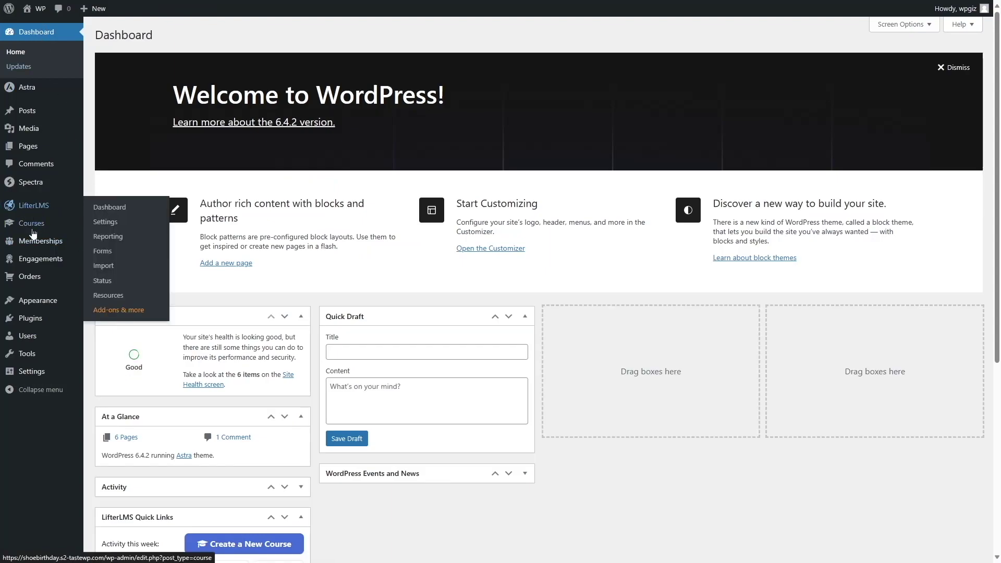
{"action": "mouse_move", "coordinate": [29, 232]}
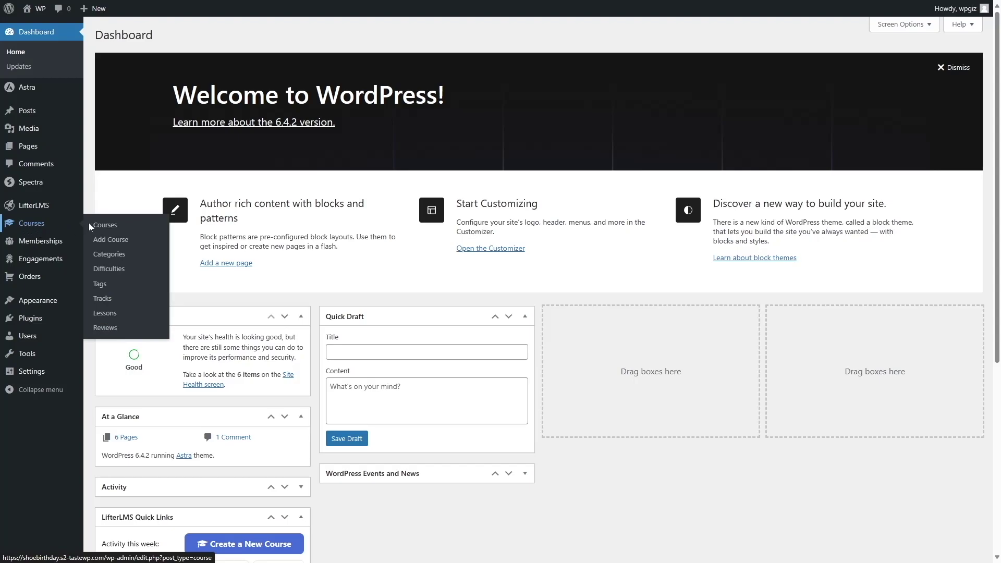
{"action": "left_click", "coordinate": [111, 228]}
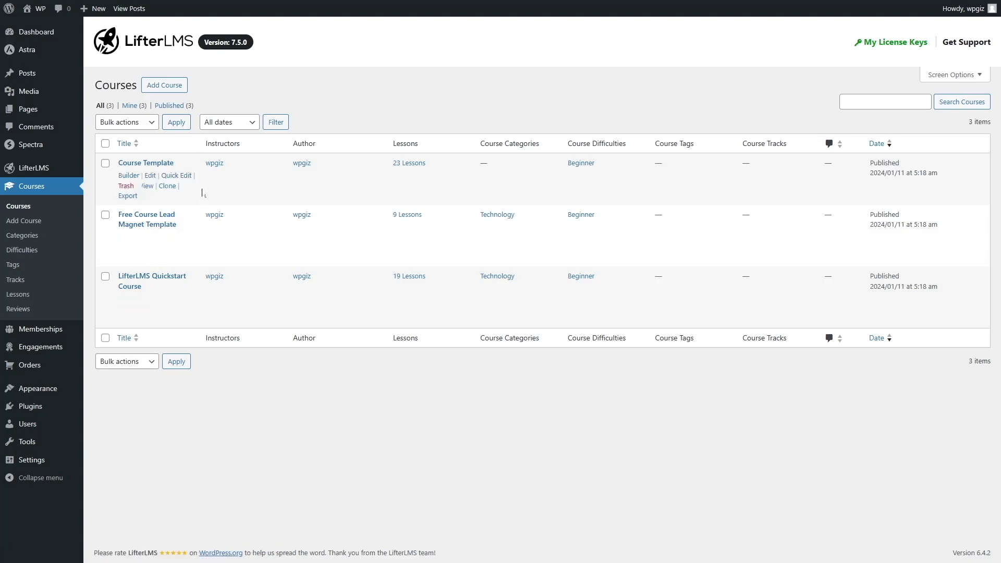
Add a new course titled "WordPress Tutorial" with a "Lorem ipsum" paragraph as its short description.
{"action": "left_click", "coordinate": [164, 86]}
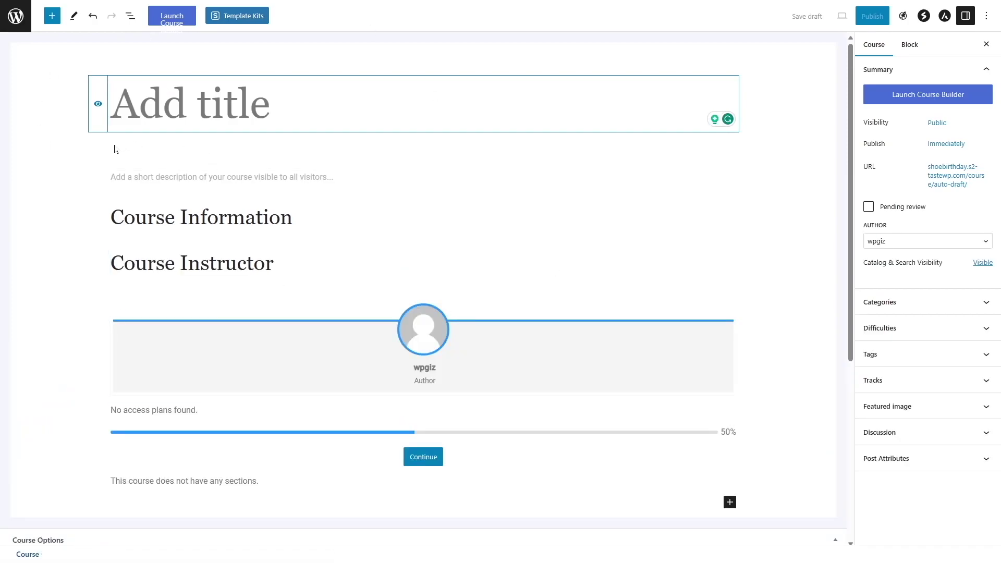
{"action": "type", "text": "WordPress Tutorial"}
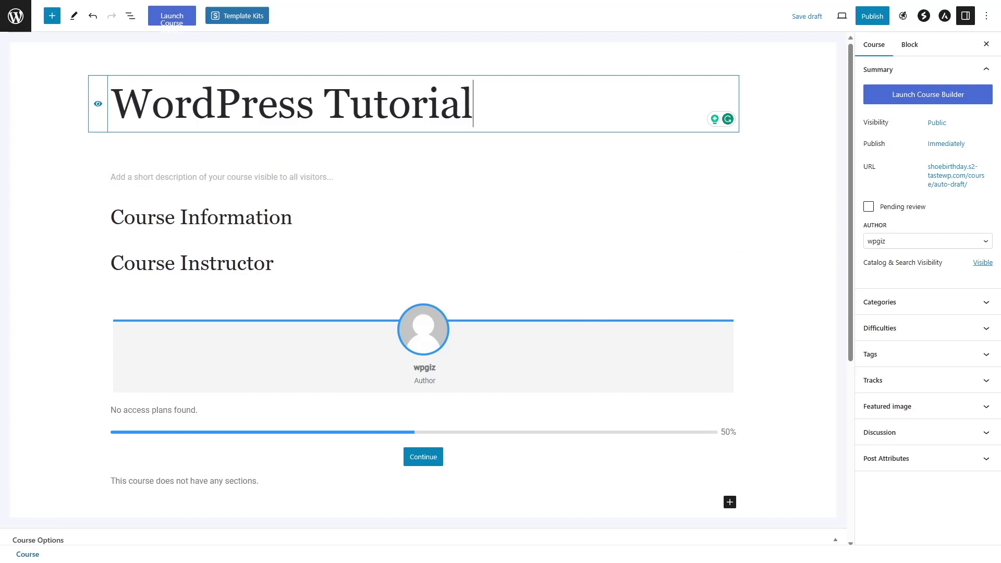
{"action": "left_click", "coordinate": [469, 177]}
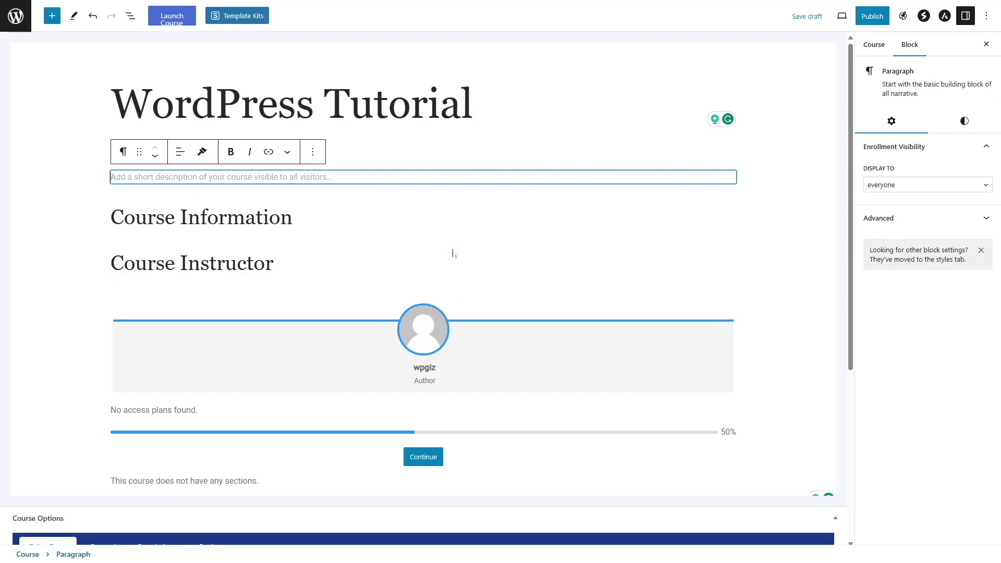
{"action": "type", "text": "Lorem ipsum dolor sit amet, consectetur adipiscing elit, sed do eiusmod tempor incididunt ut labore et dolore magna aliqua. Ut enim ad minim veniam, quis nostrud exercitation ullamco laboris nisi ut aliquip ex ea commodo consequat. Duis aute irure dolor in reprehenderit in voluptate velit esse cillum dolore eu fugiat nulla pariatur. Excepteur sint occaecat cupidatat non proident, sunt in culpa qui officia deserunt mollit anim id est laborum."}
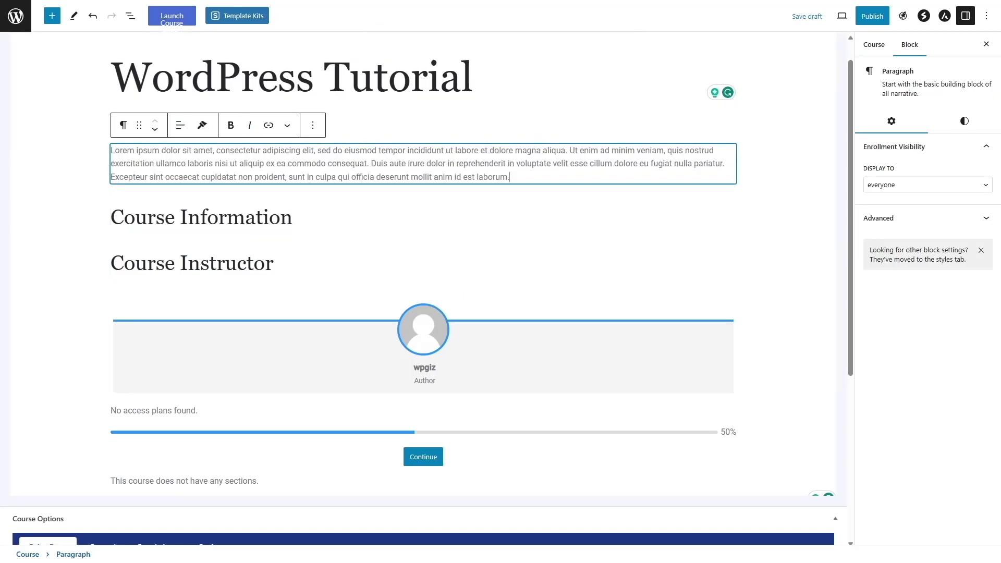
{"action": "left_click", "coordinate": [365, 218]}
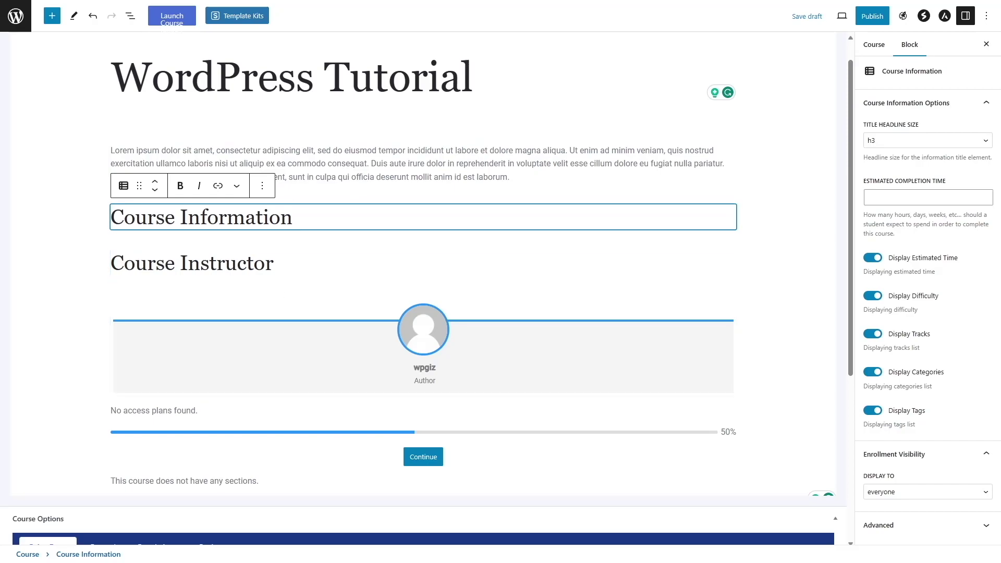
{"action": "key", "text": "shift+Left"}
{"action": "key", "text": "shift+Left"}
{"action": "key", "text": "shift+Left"}
{"action": "key", "text": "shift+Left"}
{"action": "key", "text": "shift+Left"}
{"action": "key", "text": "shift+Left"}
{"action": "key", "text": "shift+Left"}
{"action": "key", "text": "shift+Left"}
{"action": "key", "text": "shift+Left"}
{"action": "key", "text": "shift+Left"}
{"action": "key", "text": "shift+Left"}
{"action": "key", "text": "shift+Left"}
{"action": "key", "text": "shift+Left"}
{"action": "key", "text": "shift+Left"}
{"action": "key", "text": "shift+Left"}
{"action": "key", "text": "shift+Left"}
{"action": "key", "text": "shift+Left"}
{"action": "key", "text": "shift+Left"}
{"action": "key", "text": "shift+Right"}
{"action": "key", "text": "shift+Left"}
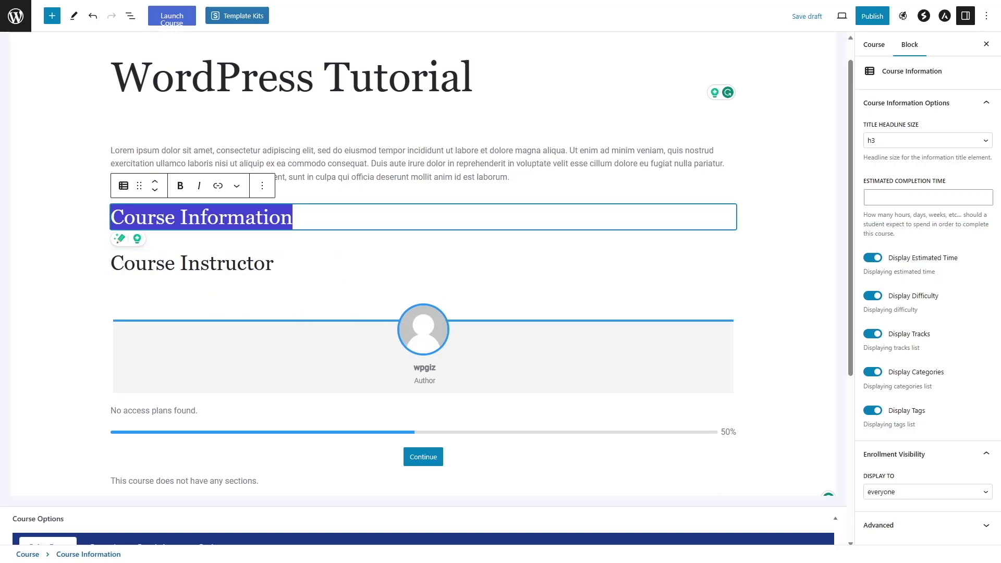
{"action": "key", "text": "Right"}
Insert a paragraph block between Course Information and Course Instructor and fill it with the "Lorem ipsum" text.
{"action": "left_click", "coordinate": [365, 254]}
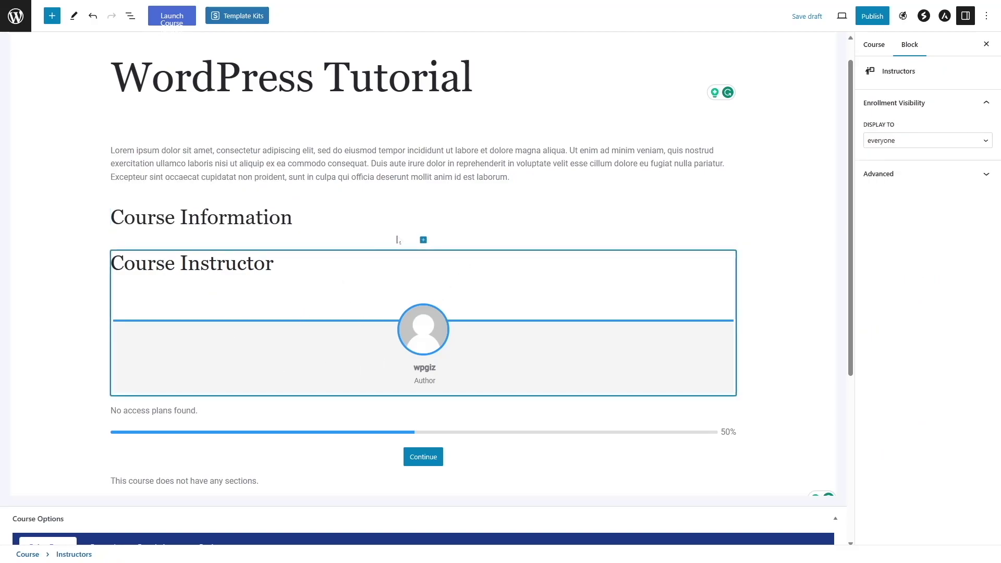
{"action": "left_click", "coordinate": [423, 240]}
{"action": "left_click", "coordinate": [373, 319]}
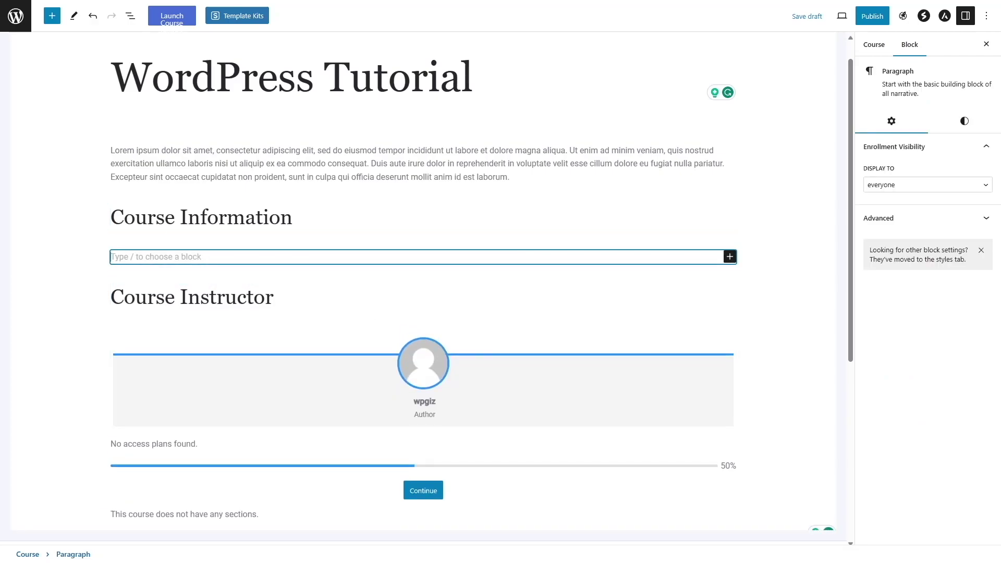
{"action": "type", "text": "Lorem ipsum dolor sit amet, consectetur adipiscing elit, sed do eiusmod tempor incididunt ut labore et dolore magna aliqua. Ut enim ad minim veniam, quis nostrud exercitation ullamco laboris nisi ut aliquip ex ea commodo consequat. Duis aute irure dolor in reprehenderit in voluptate velit esse cillum dolore eu fugiat nulla pariatur. Excepteur sint occaecat cupidatat non proident, sunt in culpa qui officia deserunt mollit anim id est laborum."}
{"action": "key", "text": "ctrl+z"}
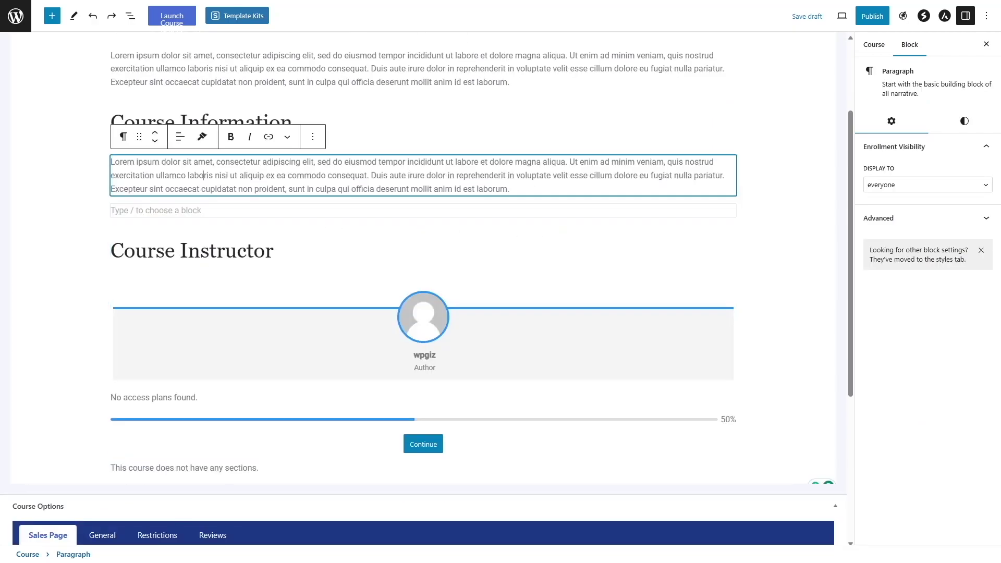
Insert an H3 heading "What You'll Learn in This Course" below the Course Information paragraph and set its size to Large.
{"action": "left_click", "coordinate": [141, 106]}
{"action": "left_click", "coordinate": [112, 210]}
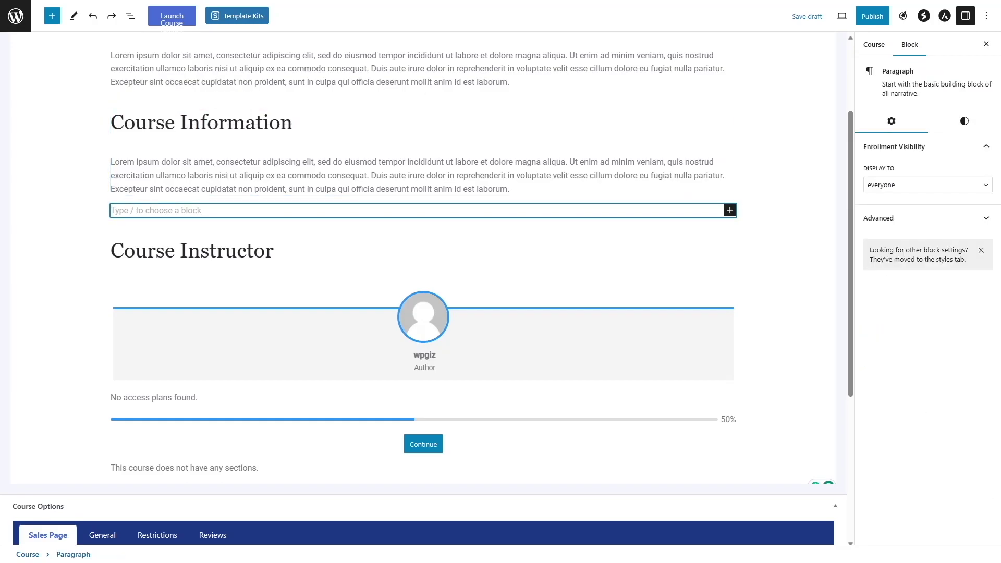
{"action": "left_click", "coordinate": [729, 210]}
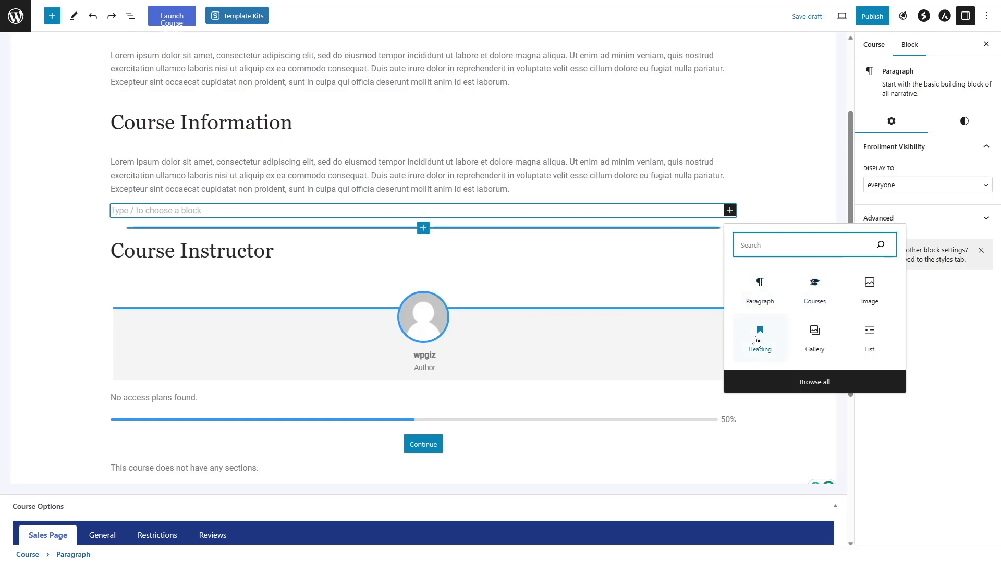
{"action": "left_click", "coordinate": [760, 336]}
{"action": "left_click", "coordinate": [199, 185]}
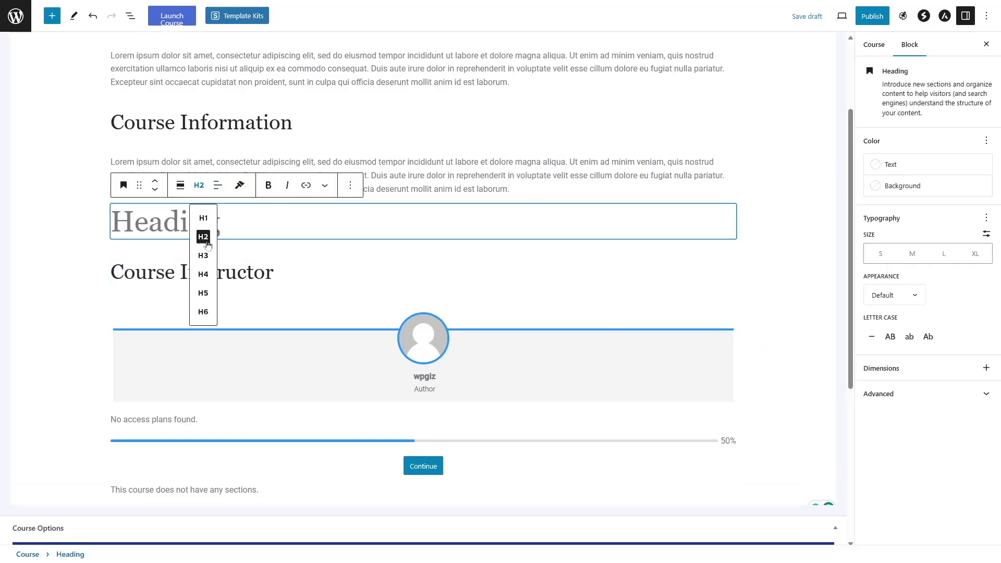
{"action": "left_click", "coordinate": [203, 252]}
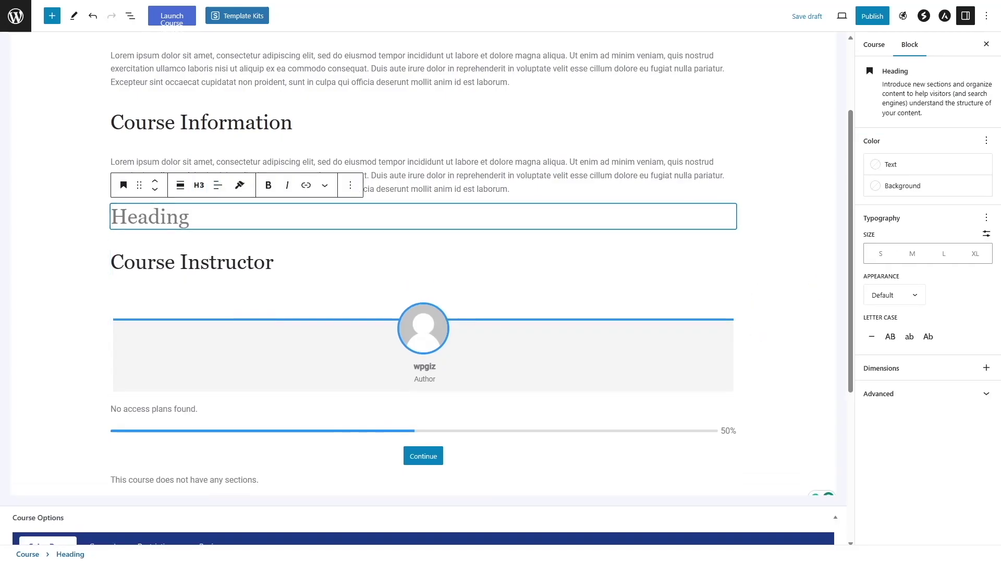
{"action": "type", "text": "What You'll Learn in This Course"}
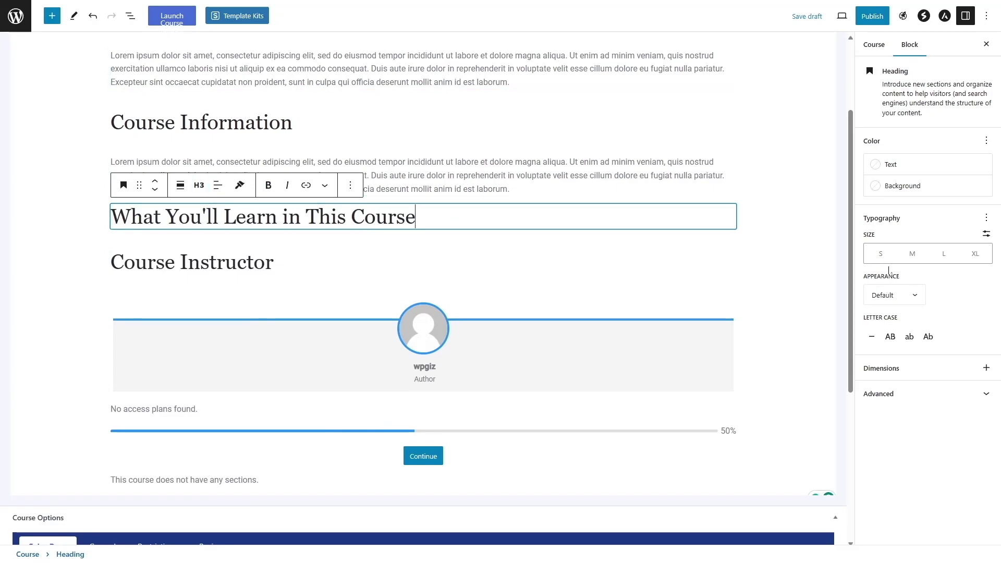
{"action": "left_click", "coordinate": [912, 254]}
{"action": "left_click", "coordinate": [947, 255]}
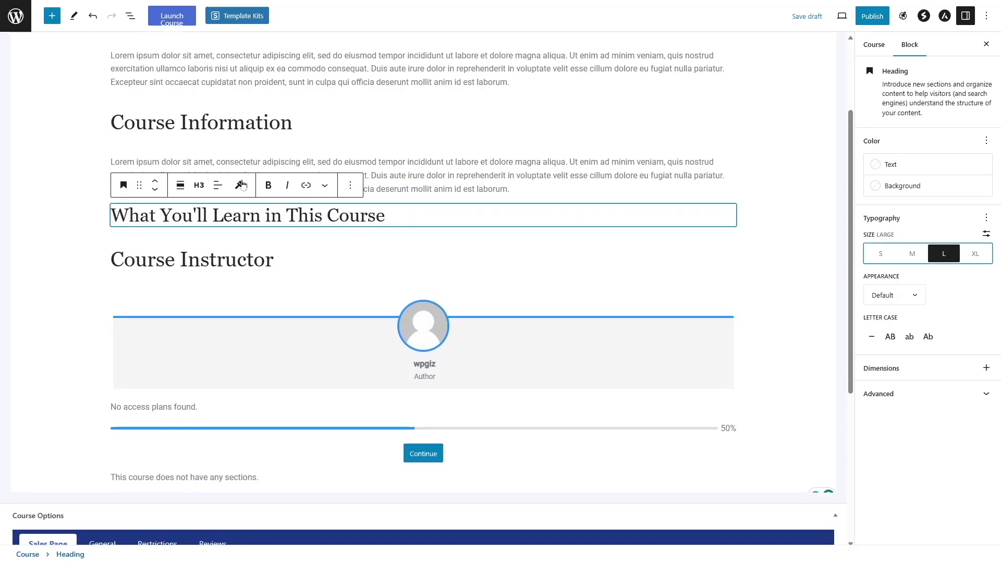
Add a paragraph with the "Lorem ipsum" text beneath the "What You'll Learn in This Course" heading.
{"action": "left_click", "coordinate": [385, 215]}
{"action": "key", "text": "Return"}
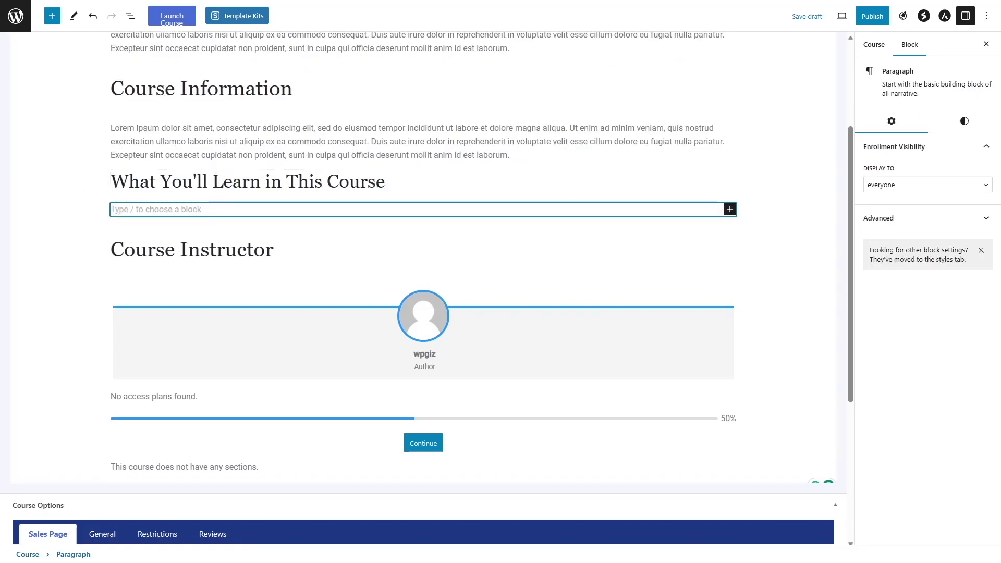
{"action": "type", "text": "Lorem ipsum dolor sit amet, consectetur adipiscing elit, sed do eiusmod tempor incididunt ut labore et dolore magna aliqua. Ut enim ad minim veniam, quis nostrud exercitation ullamco laboris nisi ut aliquip ex ea commodo consequat. Duis aute irure dolor in reprehenderit in voluptate velit esse cillum dolore eu fugiat nulla pariatur. Excepteur sint occaecat cupidatat non proident, sunt in culpa qui officia deserunt mollit anim id est laborum."}
Insert a bulleted list below that paragraph with the items Lesson 1, Lesson 2, Lesson 3 and Lesson 4.
{"action": "key", "text": "Return"}
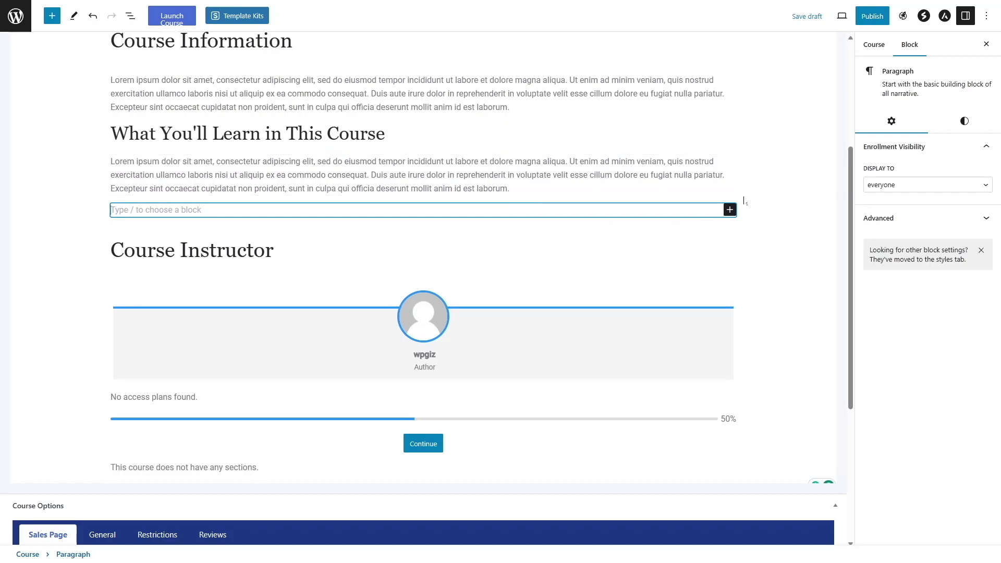
{"action": "left_click", "coordinate": [729, 210]}
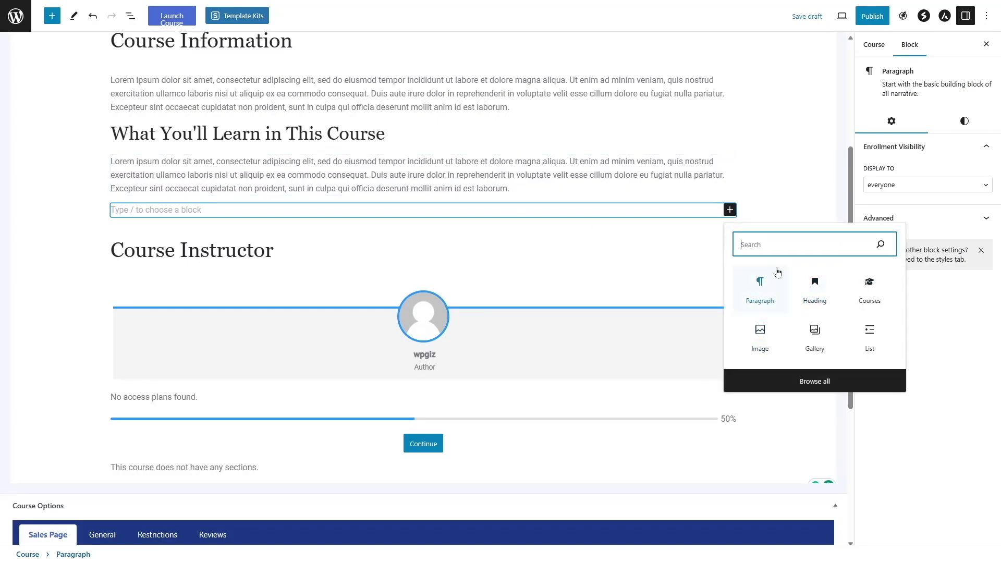
{"action": "type", "text": "li"}
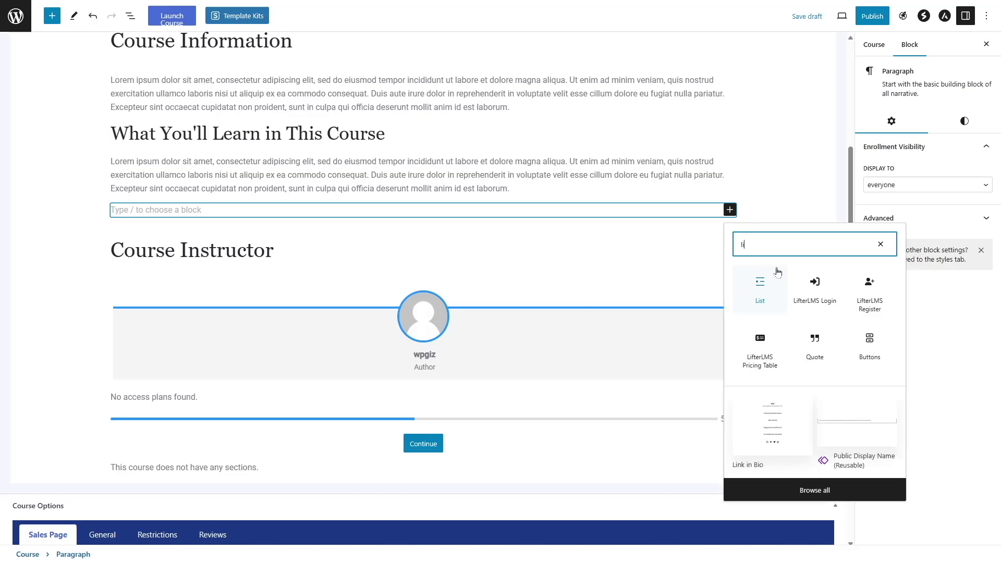
{"action": "left_click", "coordinate": [776, 276]}
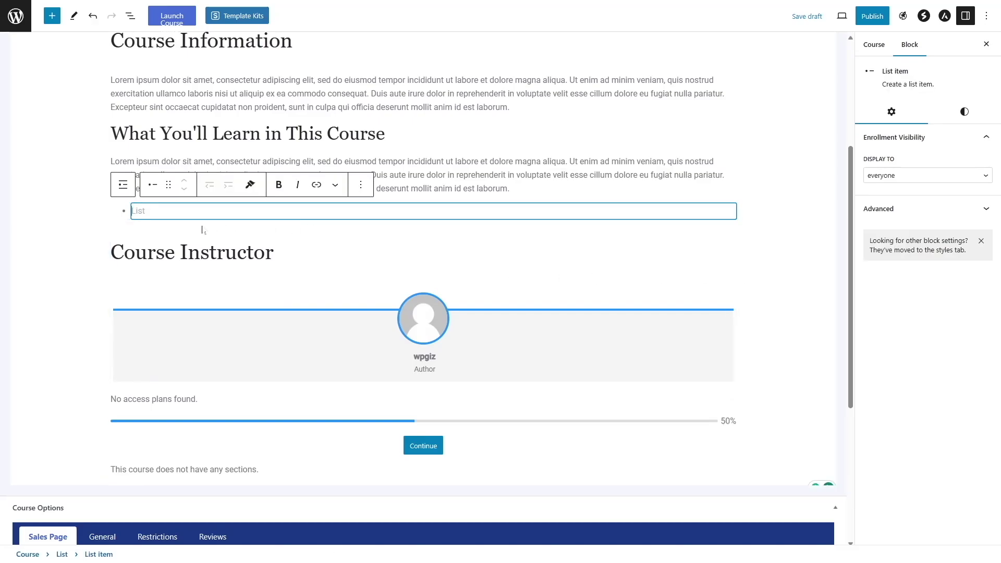
{"action": "type", "text": "Lesson 1 Lesson 2 Lesson 3 Lesson 4"}
{"action": "key", "text": "Up"}
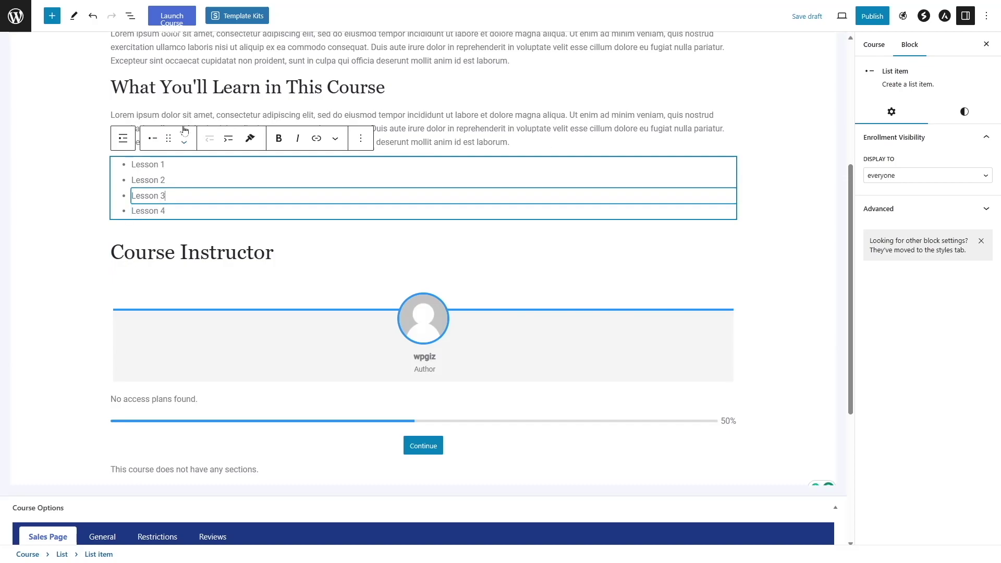
Review the instructor, course progress and continue button blocks in the lower part of the course page.
{"action": "left_click", "coordinate": [474, 142]}
{"action": "scroll", "coordinate": [266, 229], "scroll_direction": "down", "scroll_amount": 2}
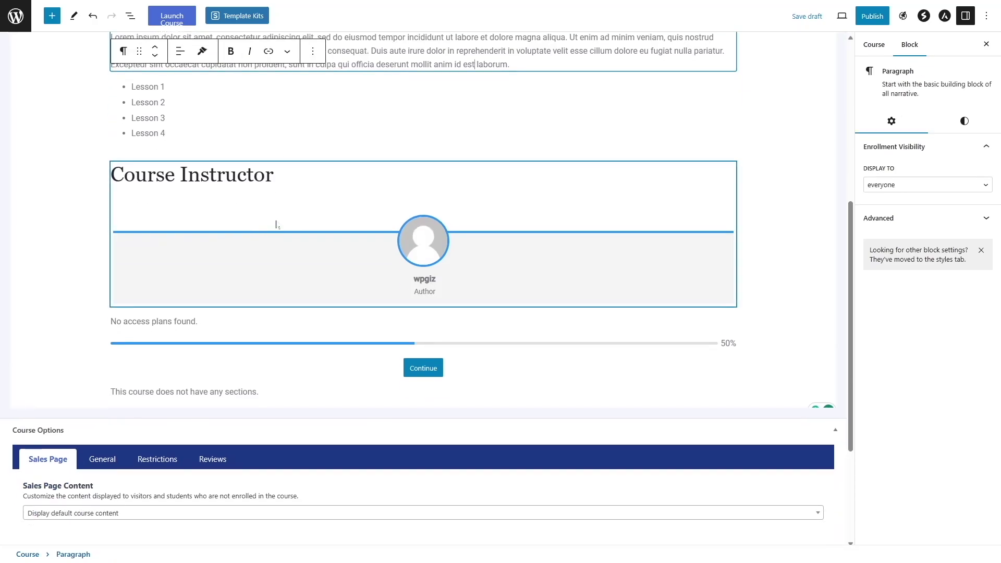
{"action": "left_click", "coordinate": [467, 251]}
{"action": "scroll", "coordinate": [297, 252], "scroll_direction": "down", "scroll_amount": 2}
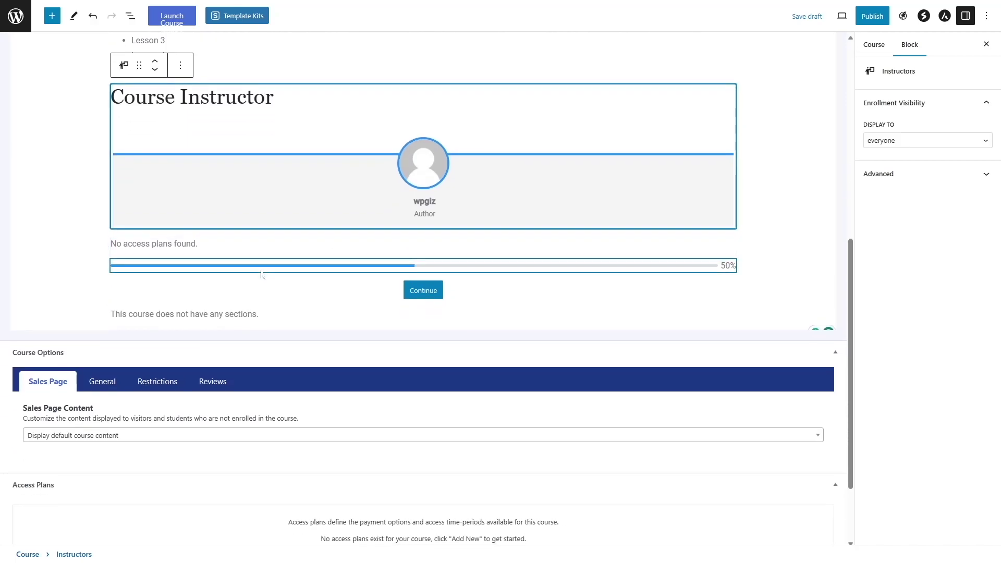
{"action": "left_click", "coordinate": [261, 275]}
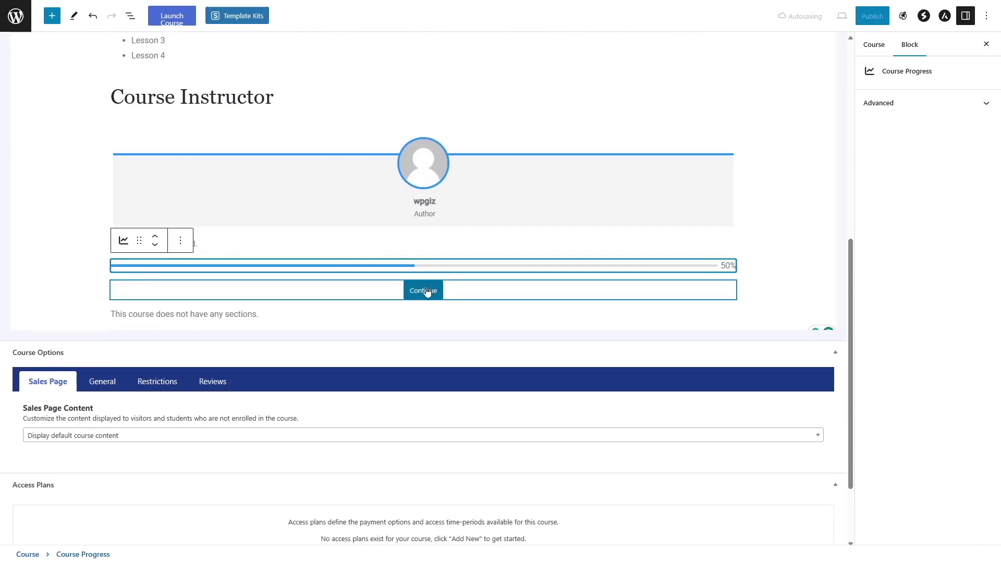
{"action": "scroll", "coordinate": [426, 288], "scroll_direction": "down", "scroll_amount": 2}
{"action": "left_click", "coordinate": [426, 286]}
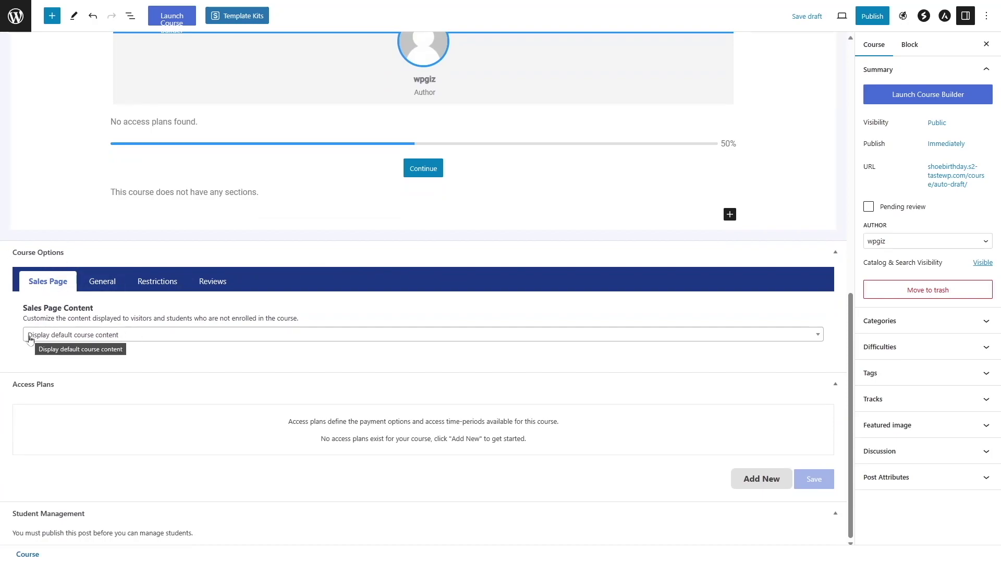
Review the Sales Page Content choices and keep "Display default course content" selected.
{"action": "left_click", "coordinate": [150, 339]}
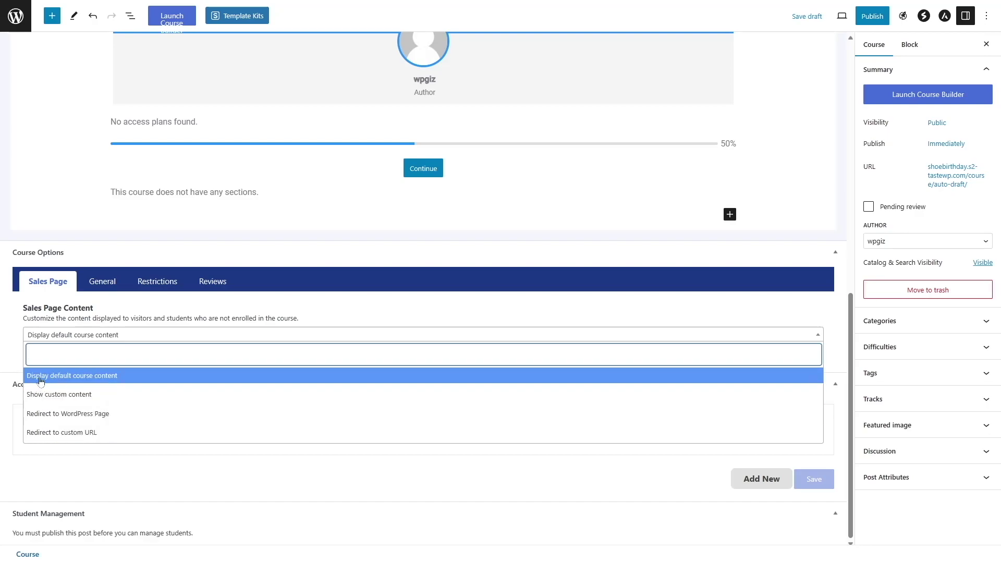
{"action": "left_click", "coordinate": [89, 384]}
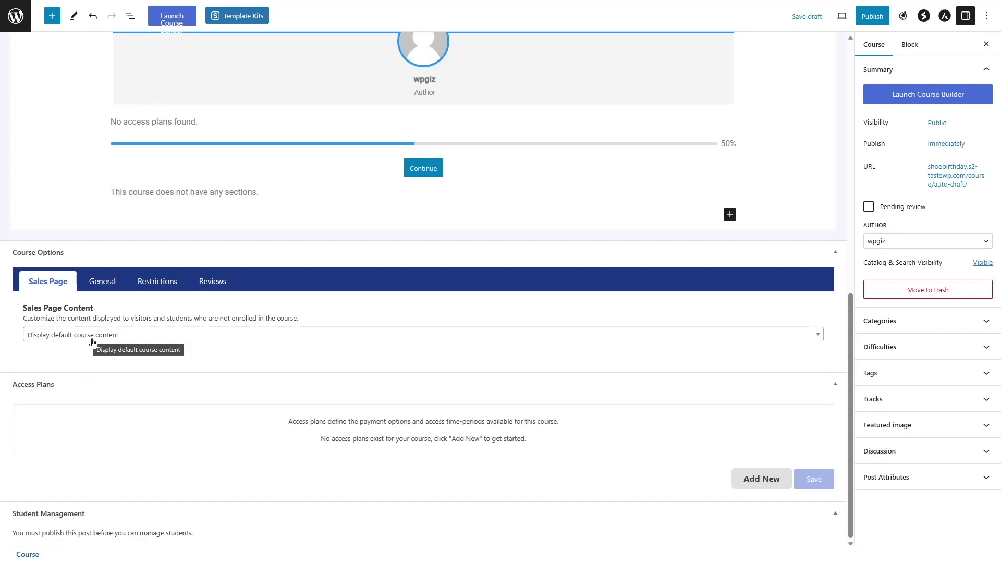
{"action": "scroll", "coordinate": [167, 323], "scroll_direction": "up", "scroll_amount": 5}
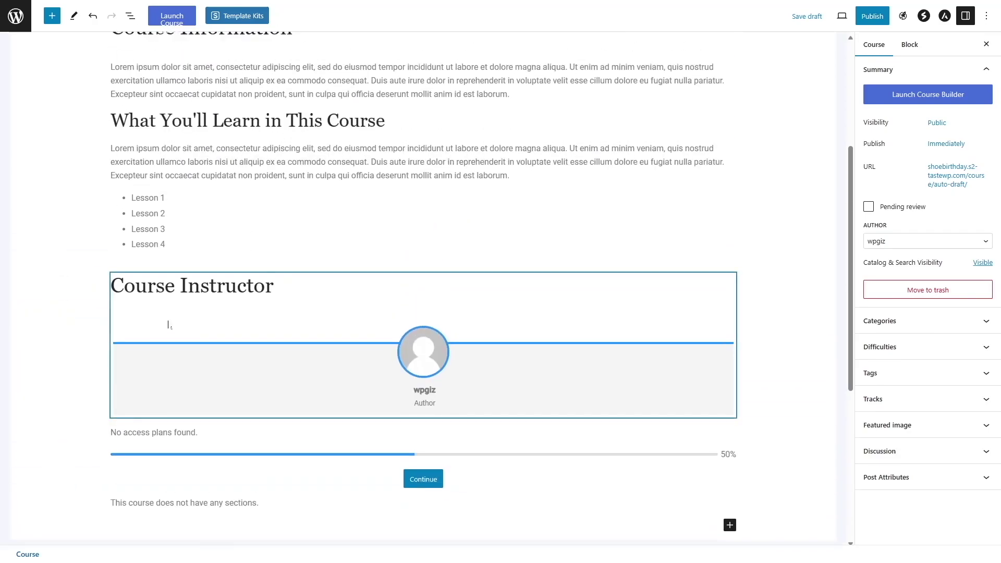
{"action": "scroll", "coordinate": [385, 329], "scroll_direction": "down", "scroll_amount": 5}
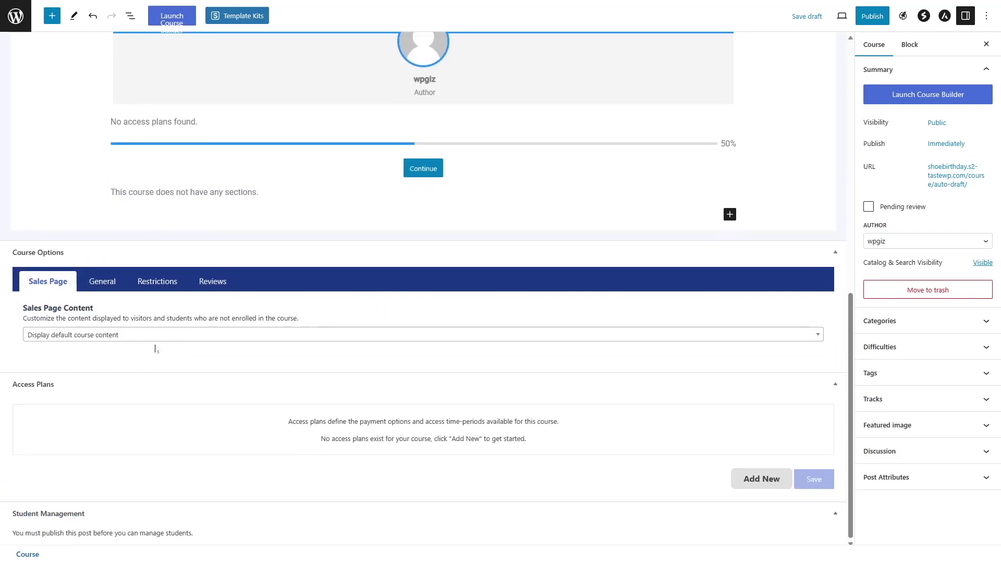
Examine the General course options for featured video and audio, including the Display Featured Video on Course Tile setting.
{"action": "left_click", "coordinate": [109, 286]}
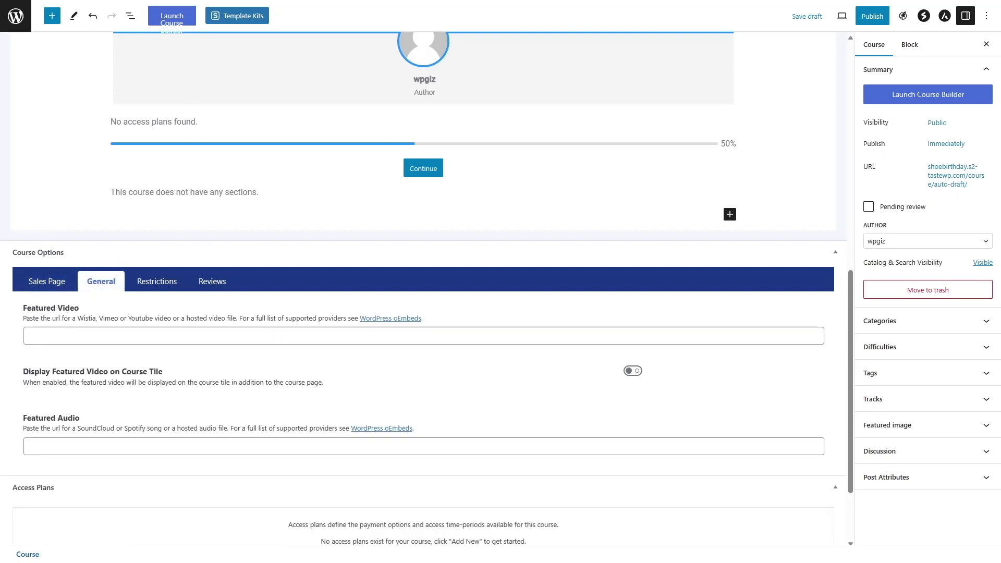
{"action": "scroll", "coordinate": [423, 281], "scroll_direction": "down", "scroll_amount": 2}
{"action": "scroll", "coordinate": [330, 250], "scroll_direction": "up", "scroll_amount": 3}
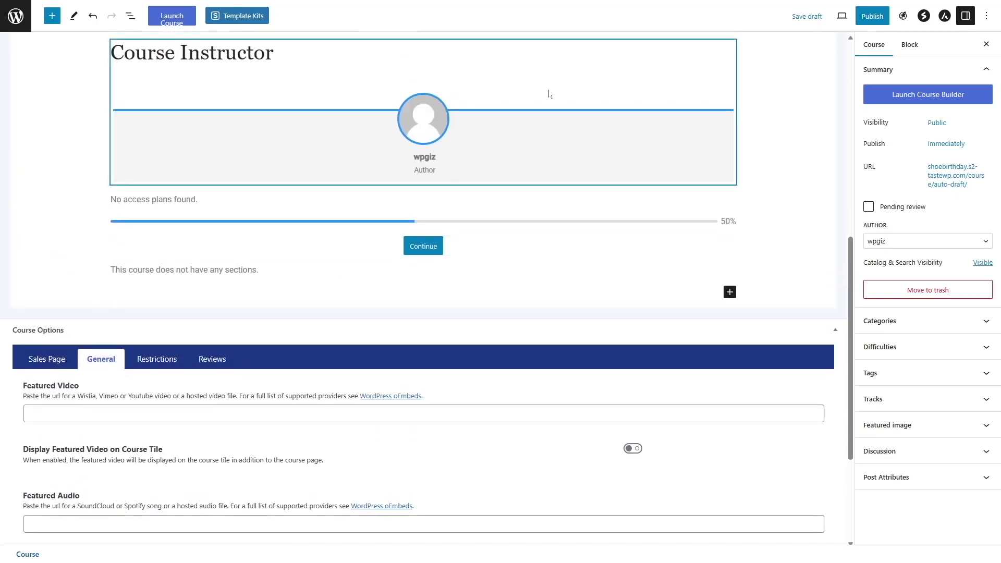
{"action": "scroll", "coordinate": [182, 321], "scroll_direction": "down", "scroll_amount": 3}
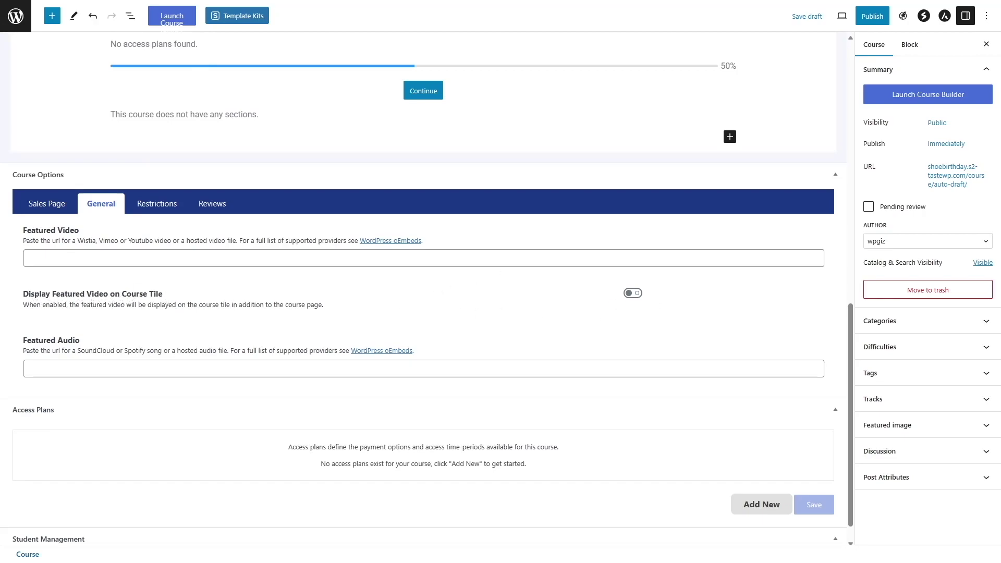
{"action": "left_click", "coordinate": [640, 297]}
{"action": "left_click", "coordinate": [637, 295]}
Start a new access plan, examine its title, SKU, price and payment frequency fields, and remove the plan.
{"action": "scroll", "coordinate": [243, 308], "scroll_direction": "down", "scroll_amount": 1}
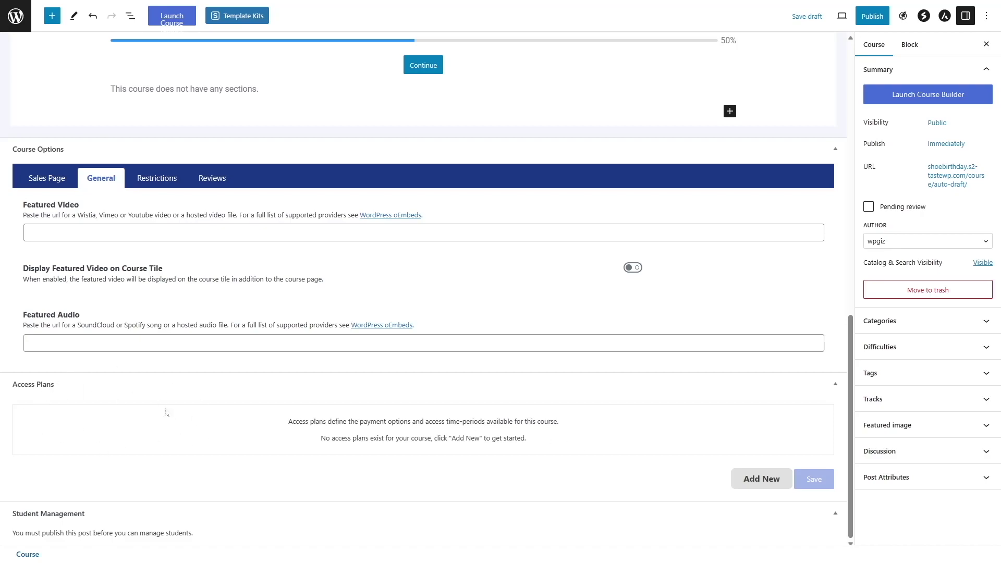
{"action": "left_click", "coordinate": [760, 478]}
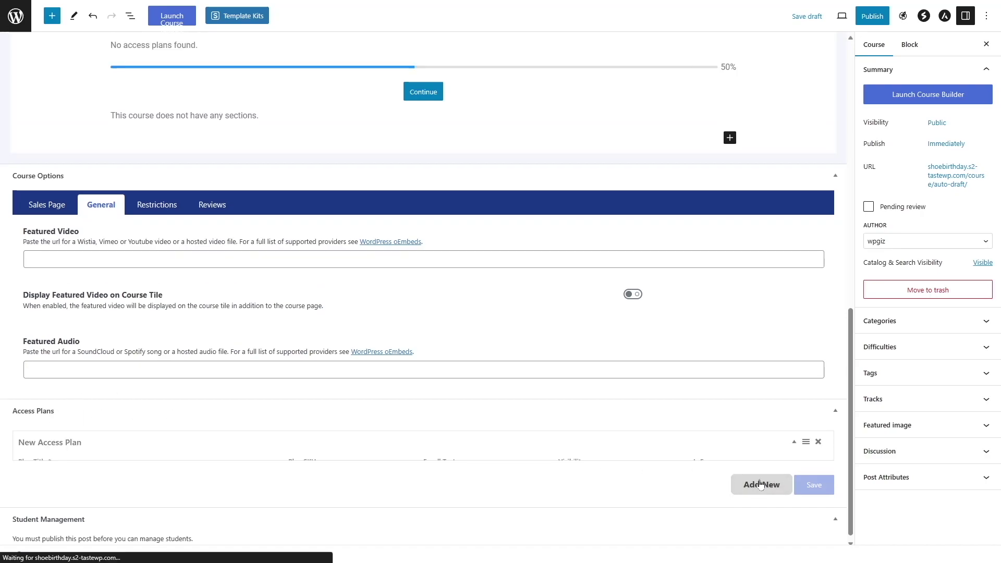
{"action": "left_click", "coordinate": [151, 327]}
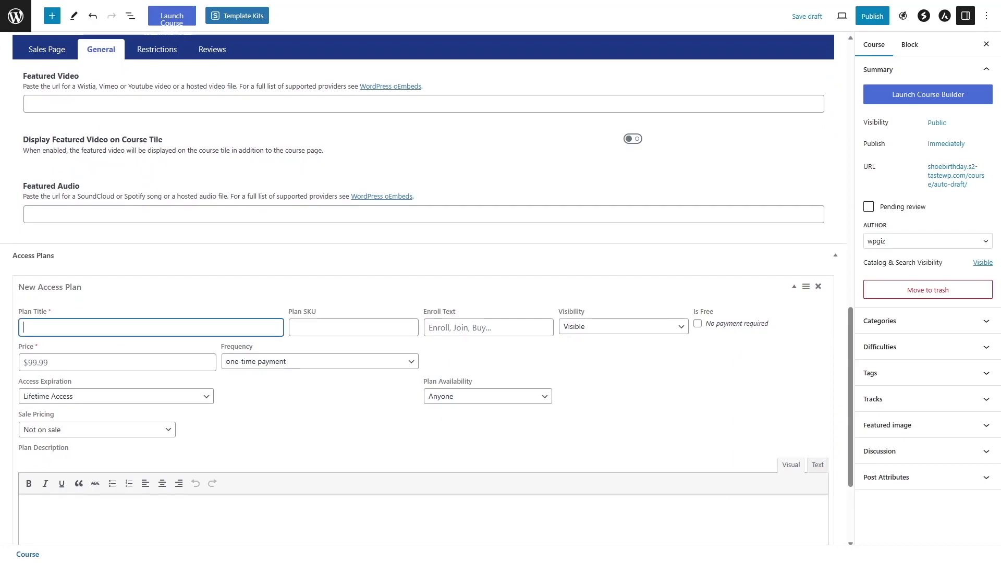
{"action": "left_click", "coordinate": [354, 327]}
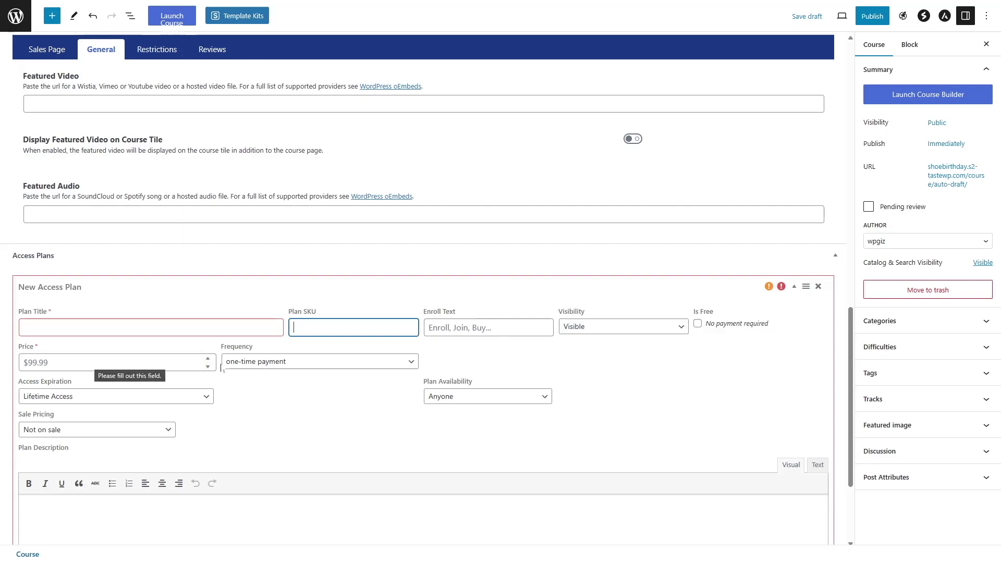
{"action": "left_click", "coordinate": [242, 365]}
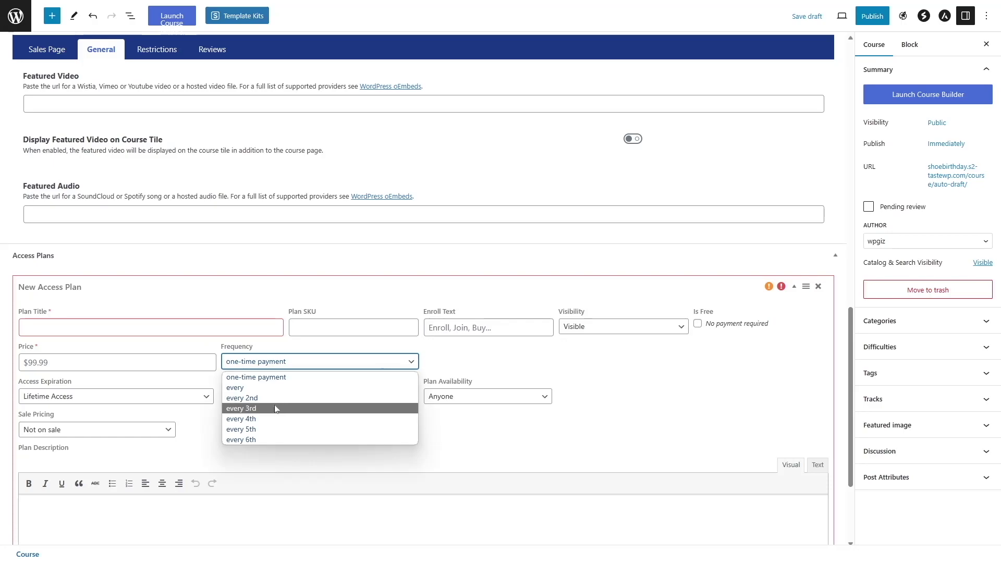
{"action": "left_click", "coordinate": [475, 443]}
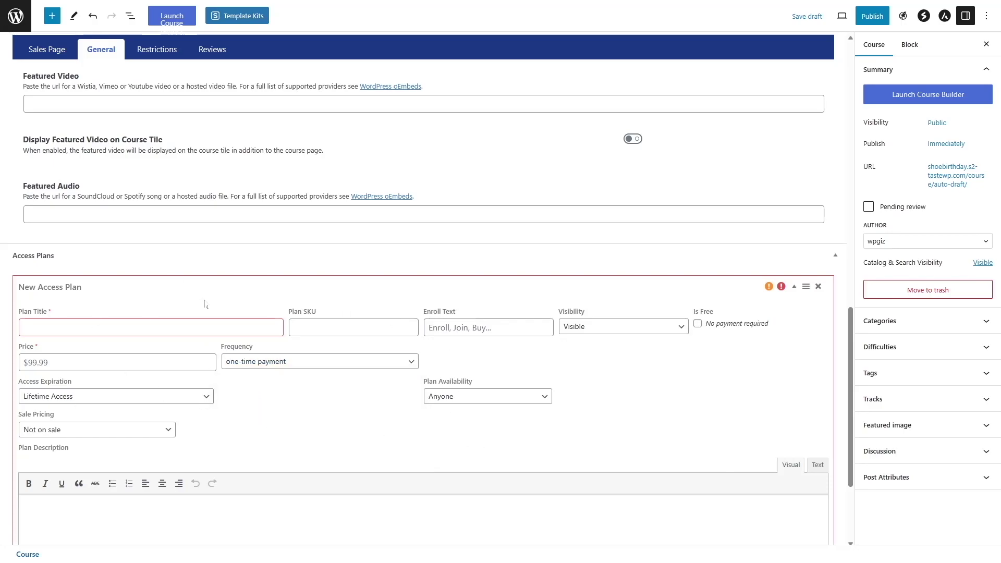
{"action": "scroll", "coordinate": [208, 305], "scroll_direction": "down", "scroll_amount": 3}
{"action": "scroll", "coordinate": [297, 354], "scroll_direction": "up", "scroll_amount": 4}
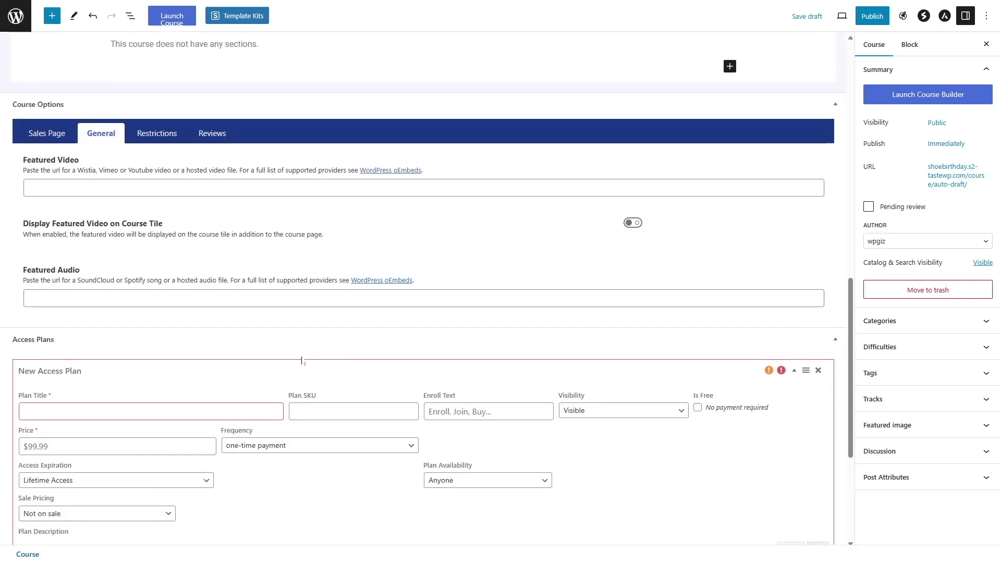
{"action": "left_click", "coordinate": [817, 369]}
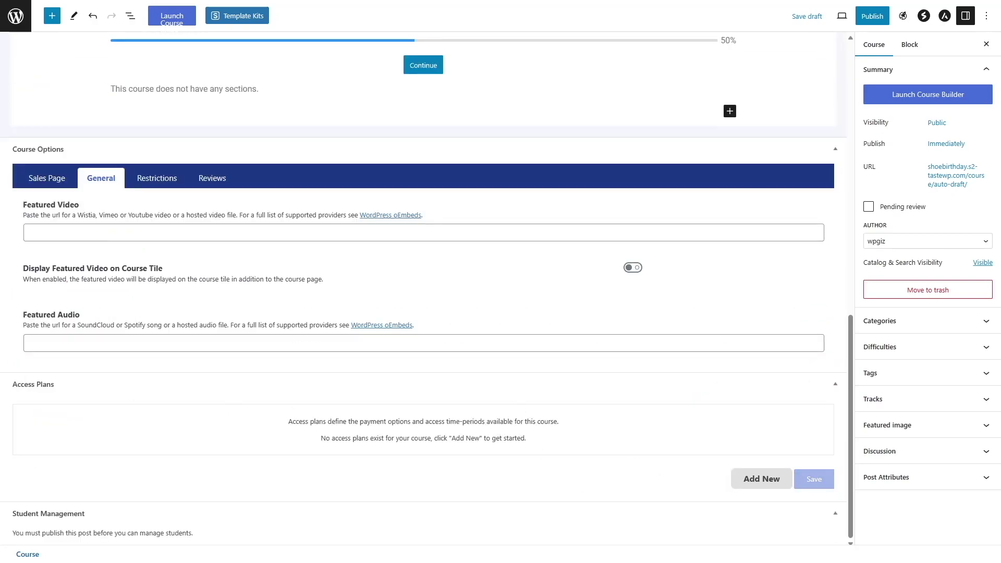
Examine the course's Restrictions options, enabling the enrollment period to view its date and message fields and disabling it again.
{"action": "scroll", "coordinate": [354, 398], "scroll_direction": "up", "scroll_amount": 2}
{"action": "left_click", "coordinate": [146, 266]}
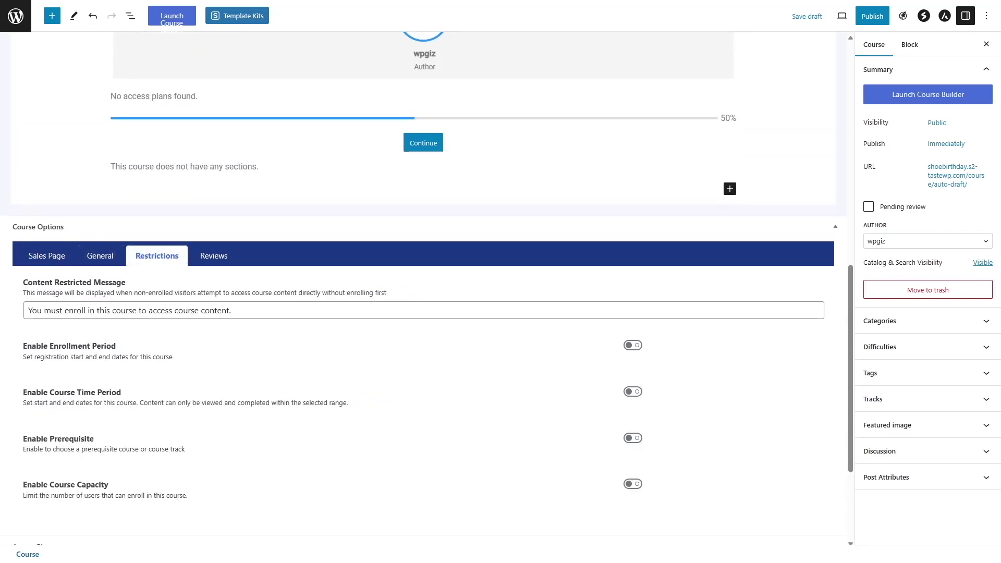
{"action": "scroll", "coordinate": [89, 297], "scroll_direction": "down", "scroll_amount": 2}
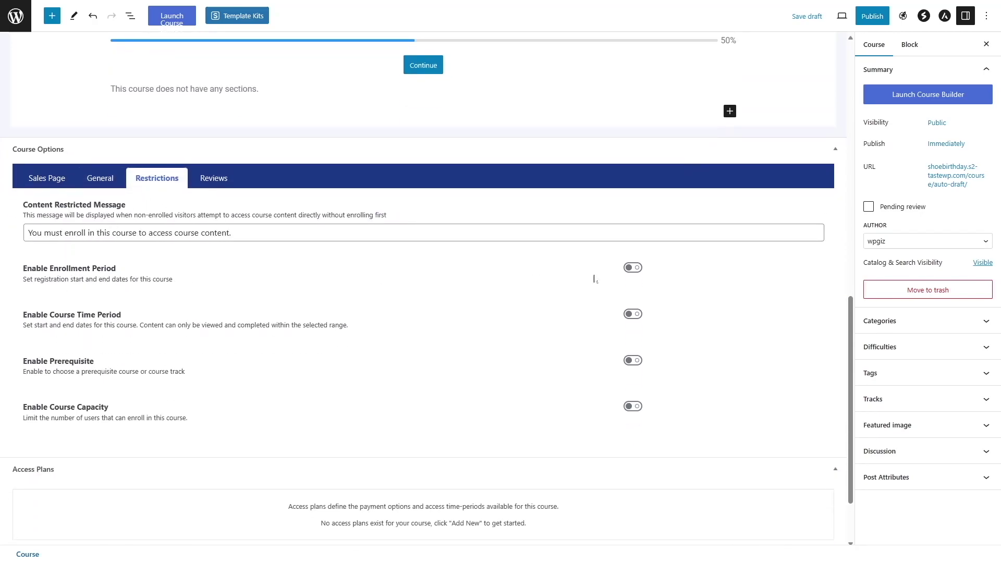
{"action": "left_click", "coordinate": [628, 269]}
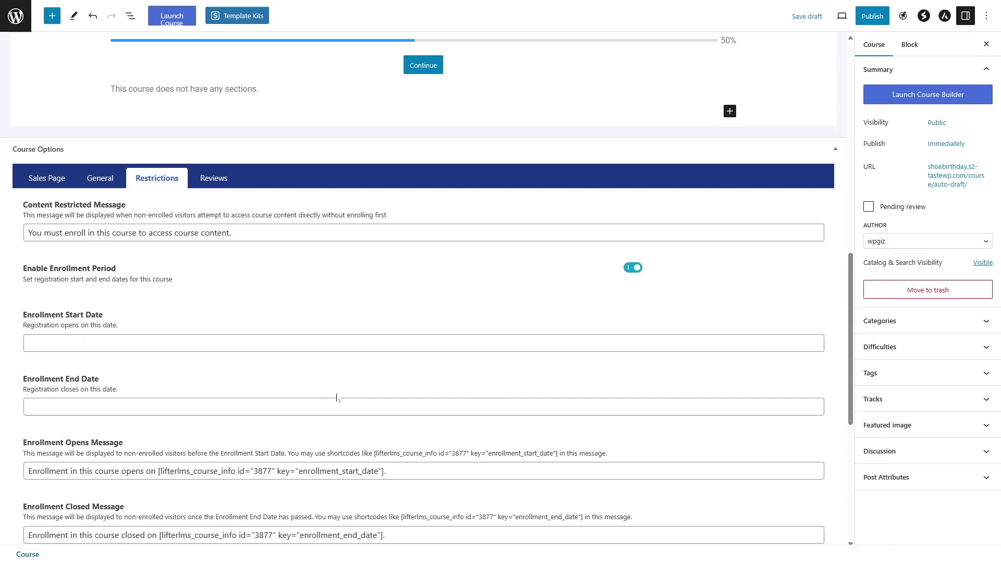
{"action": "left_click", "coordinate": [630, 266]}
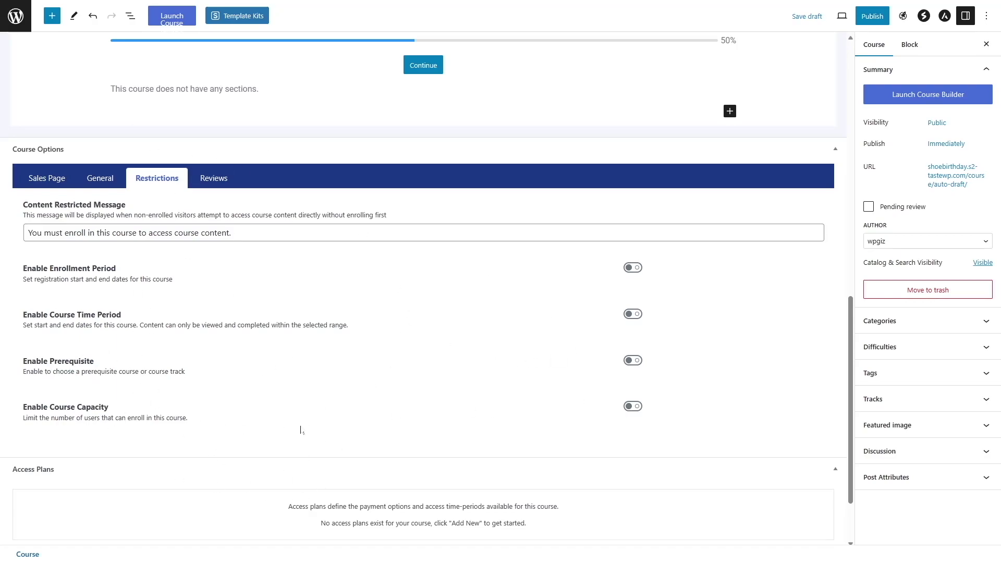
Examine the course's Reviews options, enabling reviews to view their related settings and disabling them again.
{"action": "left_click", "coordinate": [224, 178]}
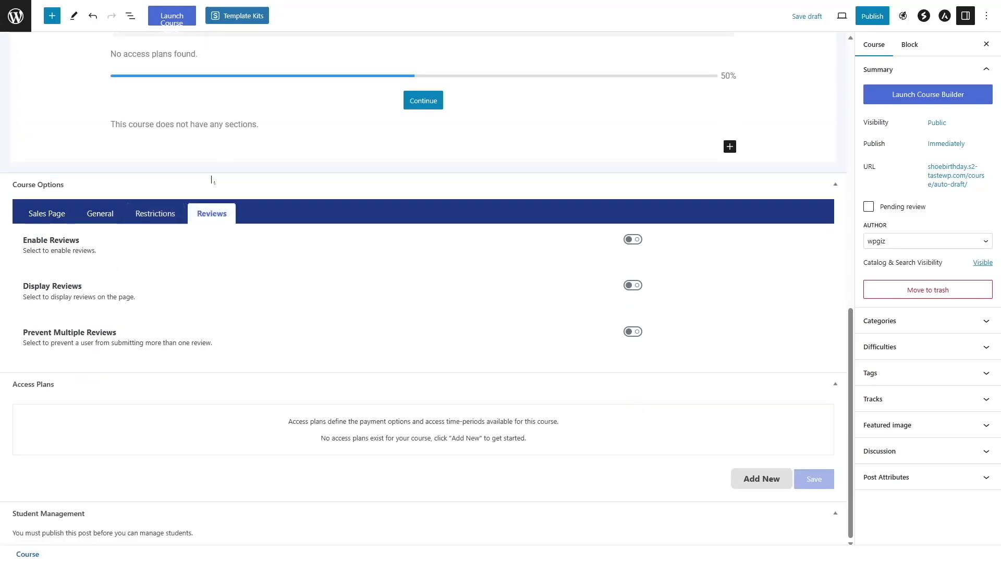
{"action": "left_click", "coordinate": [632, 241]}
{"action": "left_click", "coordinate": [631, 244]}
{"action": "scroll", "coordinate": [377, 301], "scroll_direction": "up", "scroll_amount": 10}
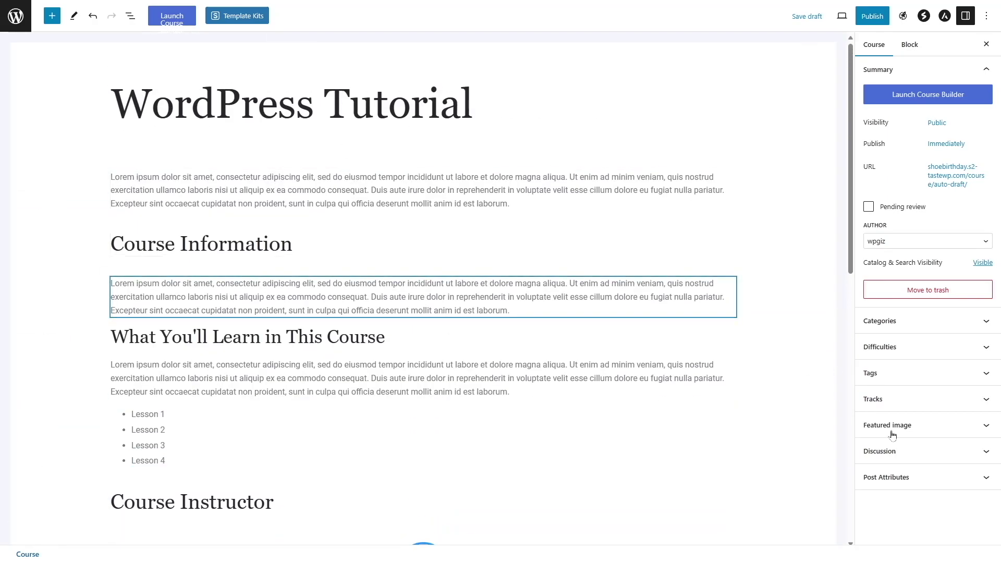
Assign the course to the Technology category.
{"action": "left_click", "coordinate": [934, 321]}
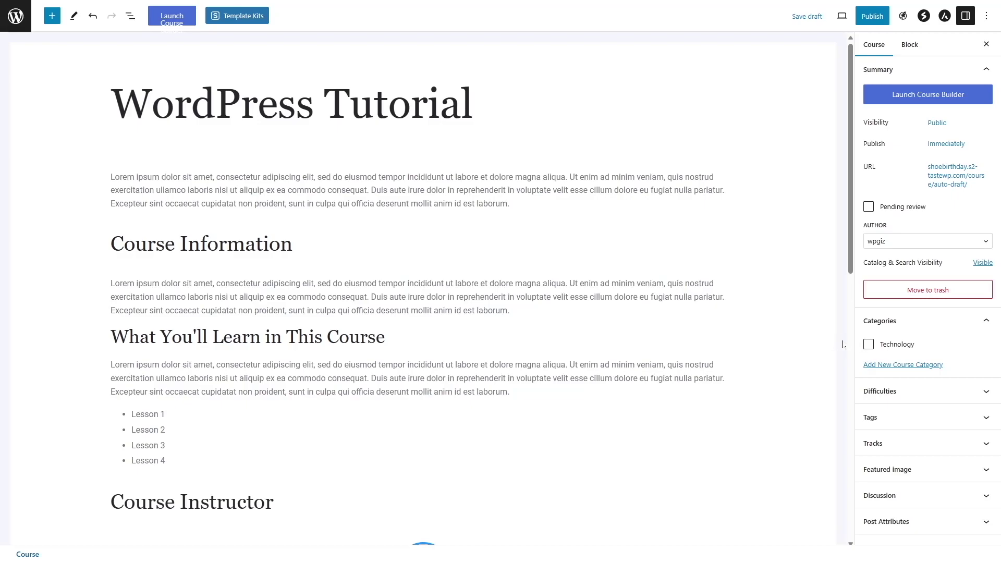
{"action": "left_click", "coordinate": [868, 345]}
{"action": "left_click", "coordinate": [937, 322]}
Examine the course's Difficulties, Tags and Tracks settings without adding any entries.
{"action": "left_click", "coordinate": [944, 346]}
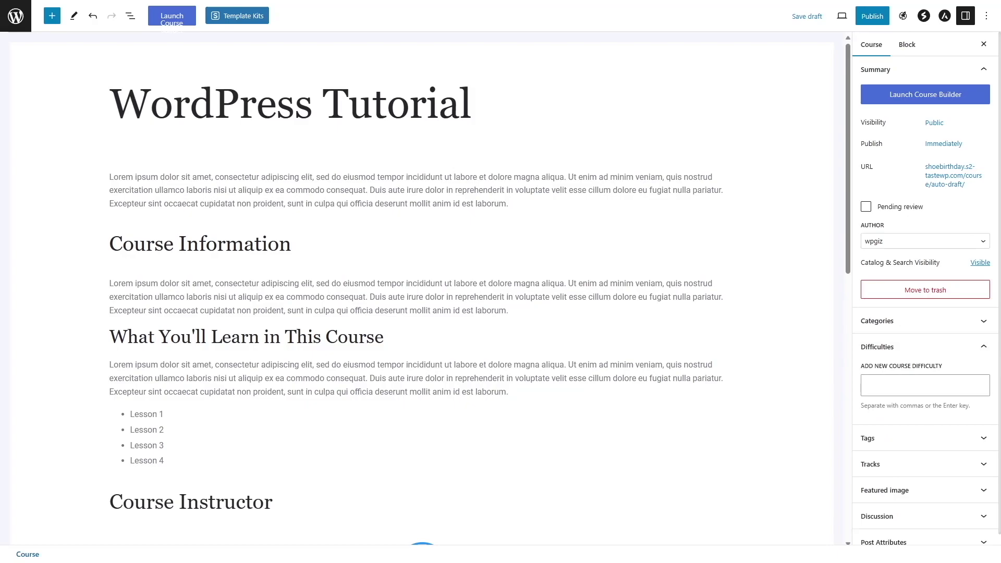
{"action": "left_click", "coordinate": [902, 348]}
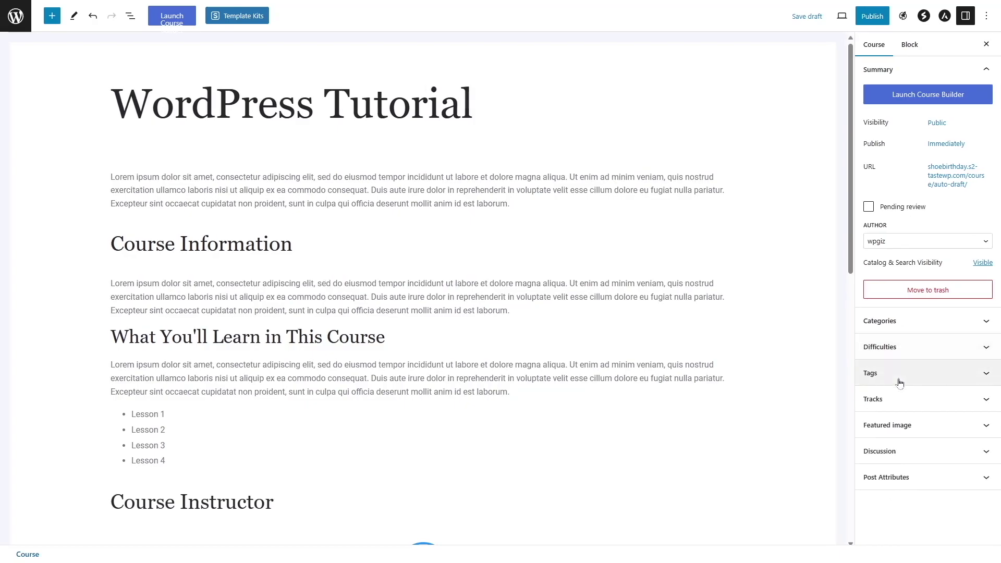
{"action": "left_click", "coordinate": [912, 374]}
{"action": "left_click", "coordinate": [912, 380]}
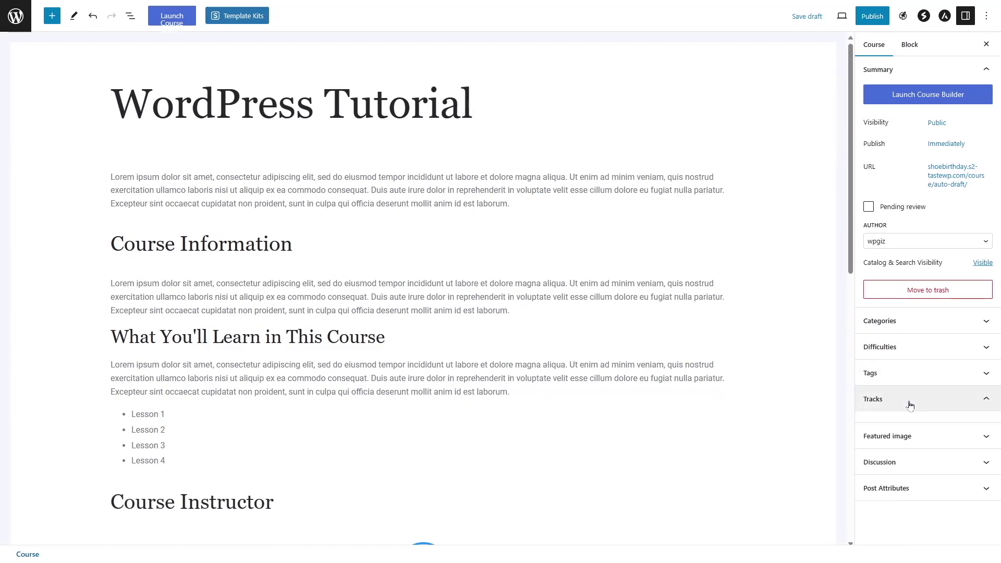
Set the wooden WordPress logo picture as the course's featured image.
{"action": "left_click", "coordinate": [911, 439]}
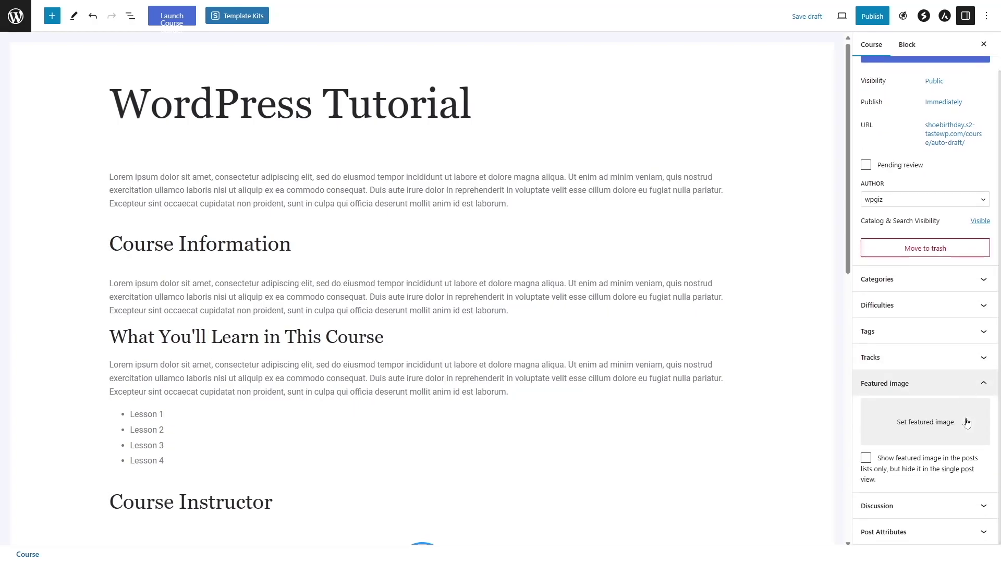
{"action": "left_click", "coordinate": [942, 433]}
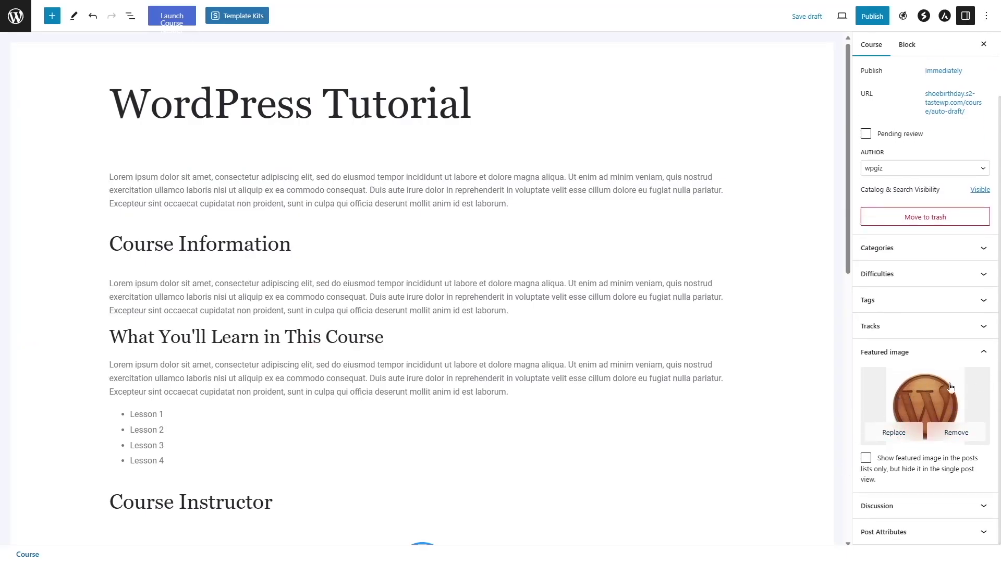
{"action": "scroll", "coordinate": [902, 403], "scroll_direction": "up", "scroll_amount": 2}
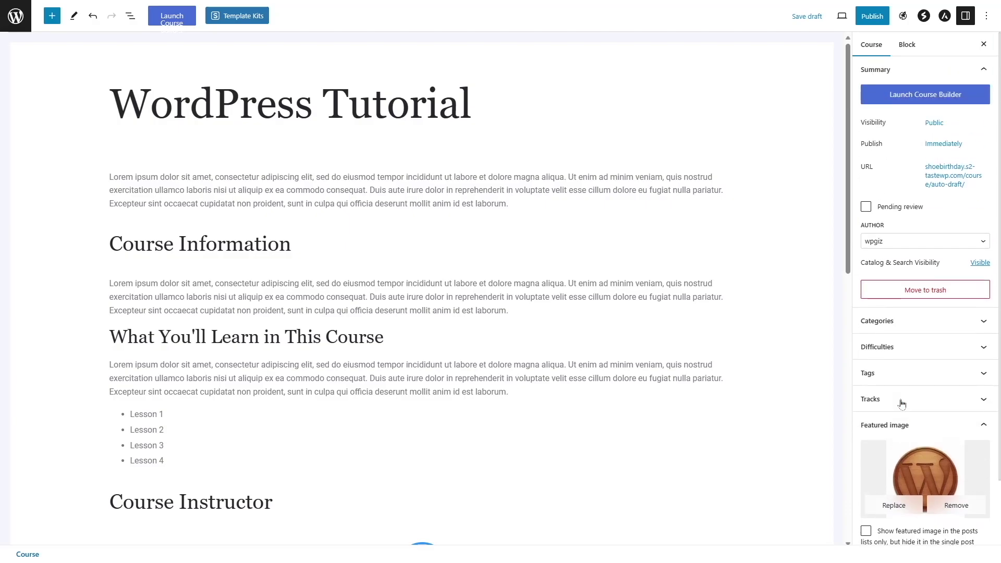
Publish the WordPress Tutorial course and return to its course settings.
{"action": "left_click", "coordinate": [872, 16]}
{"action": "left_click", "coordinate": [886, 16]}
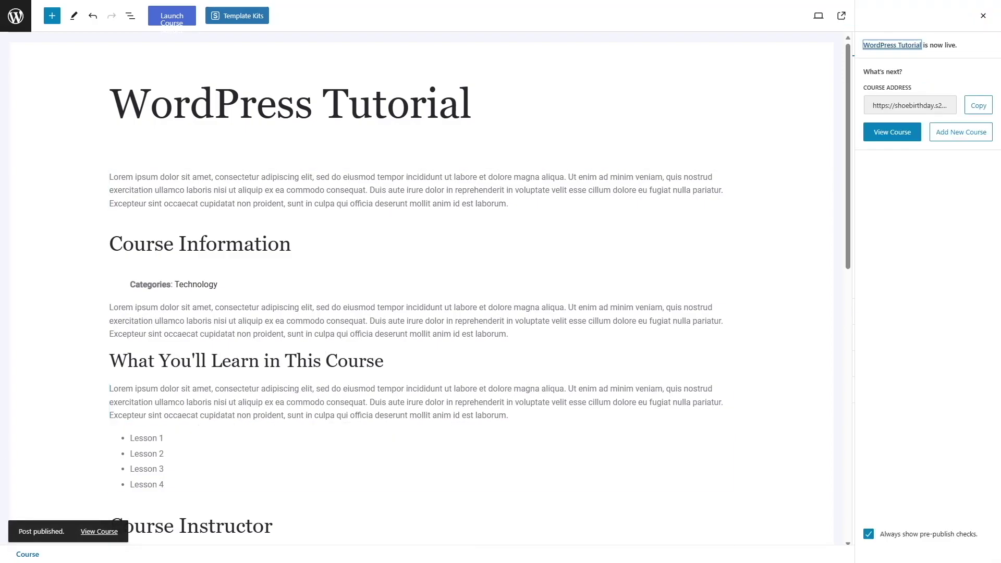
{"action": "left_click", "coordinate": [983, 15]}
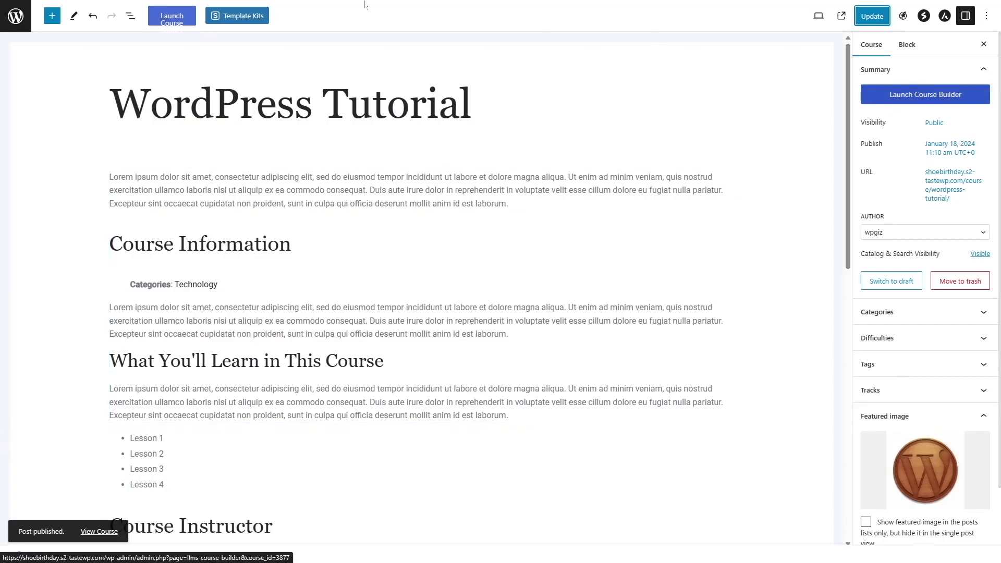
Open the course in the Course Builder and add a first section named "Introduction to WordPress".
{"action": "left_click", "coordinate": [903, 104]}
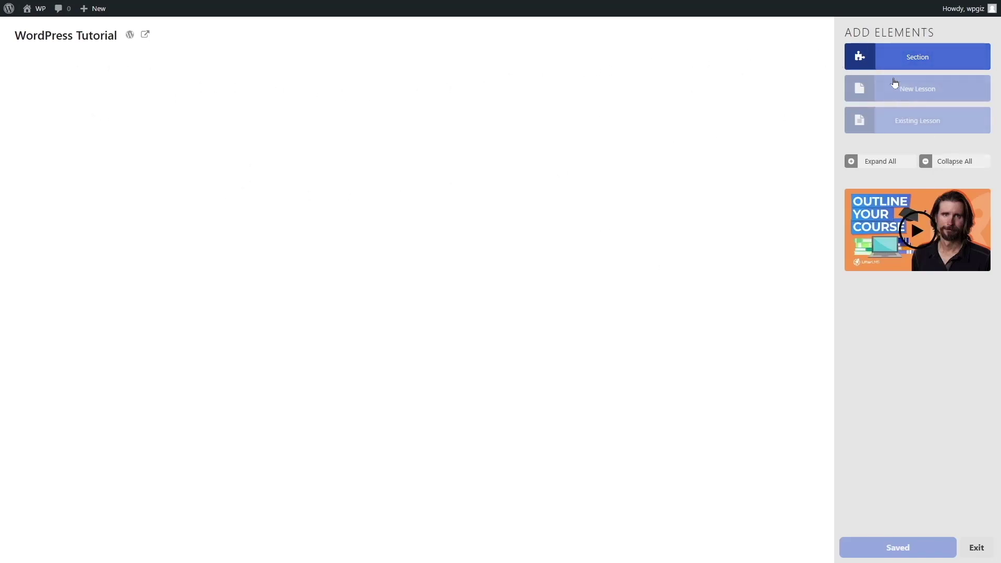
{"action": "left_click", "coordinate": [902, 63]}
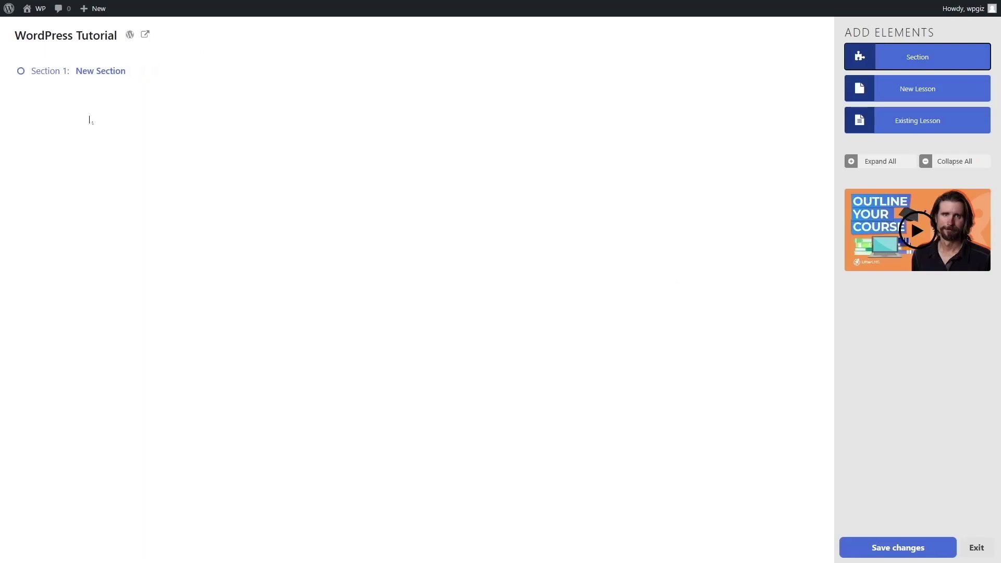
{"action": "left_click", "coordinate": [125, 72]}
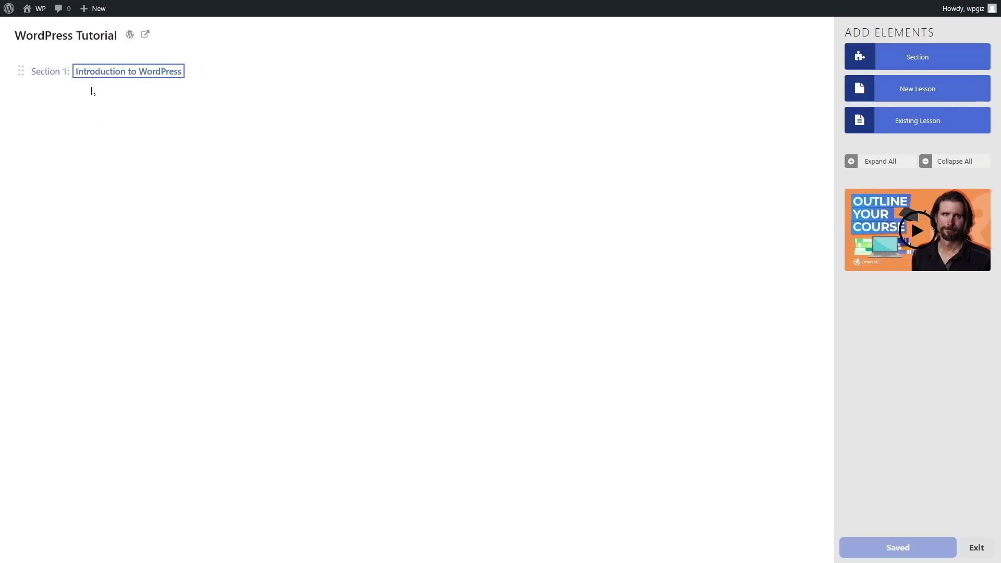
{"action": "left_click", "coordinate": [258, 111]}
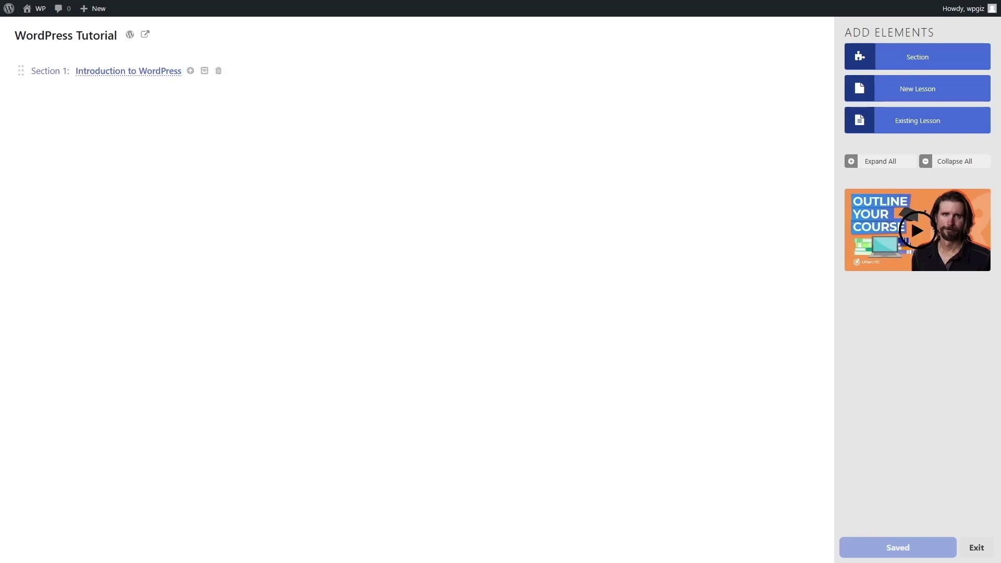
Add two more sections to the course, named "WordPress Installation" and "Introduction to Plugins".
{"action": "left_click", "coordinate": [895, 63]}
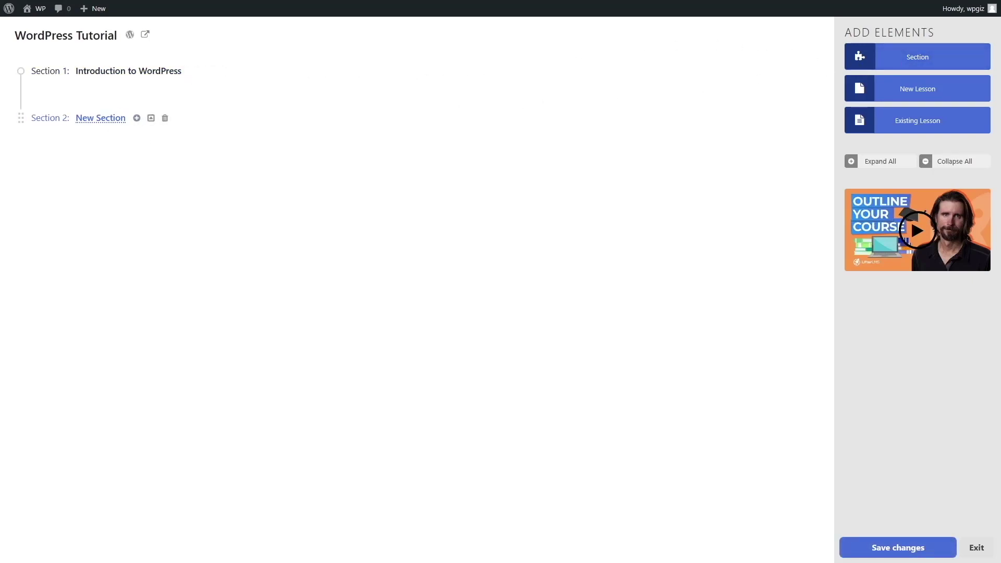
{"action": "left_click", "coordinate": [118, 118]}
{"action": "type", "text": "WordPress Installation"}
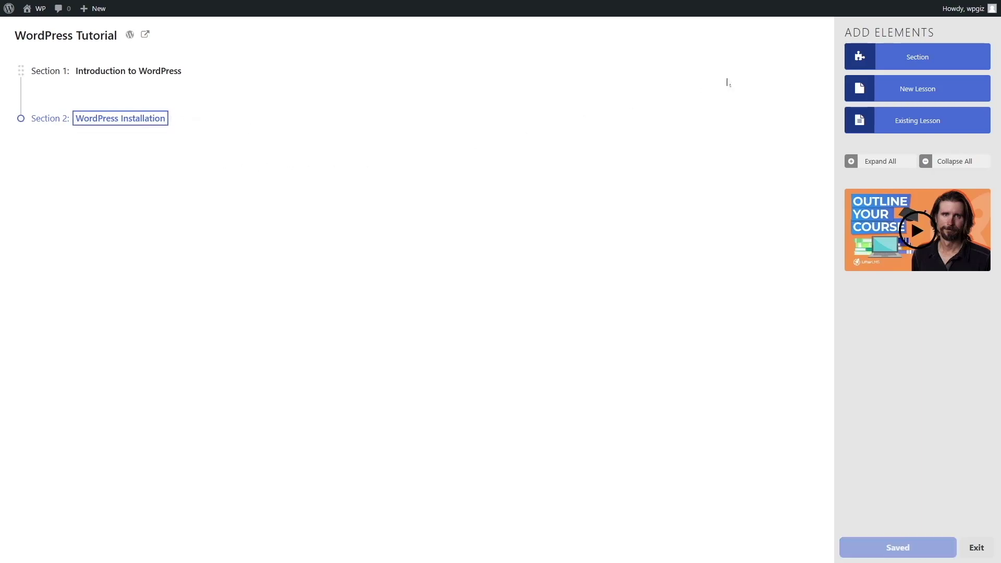
{"action": "left_click", "coordinate": [860, 57]}
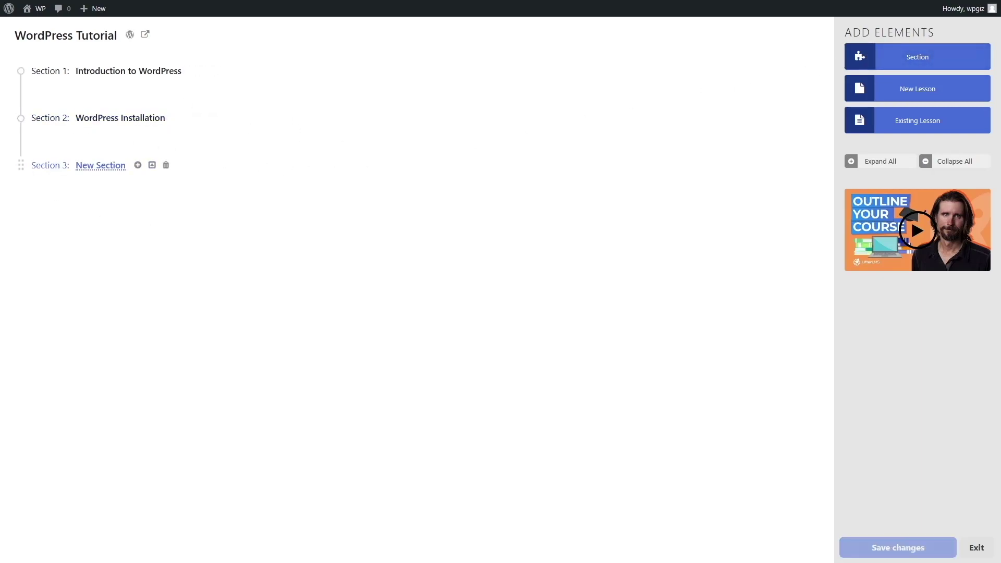
{"action": "left_click", "coordinate": [121, 165]}
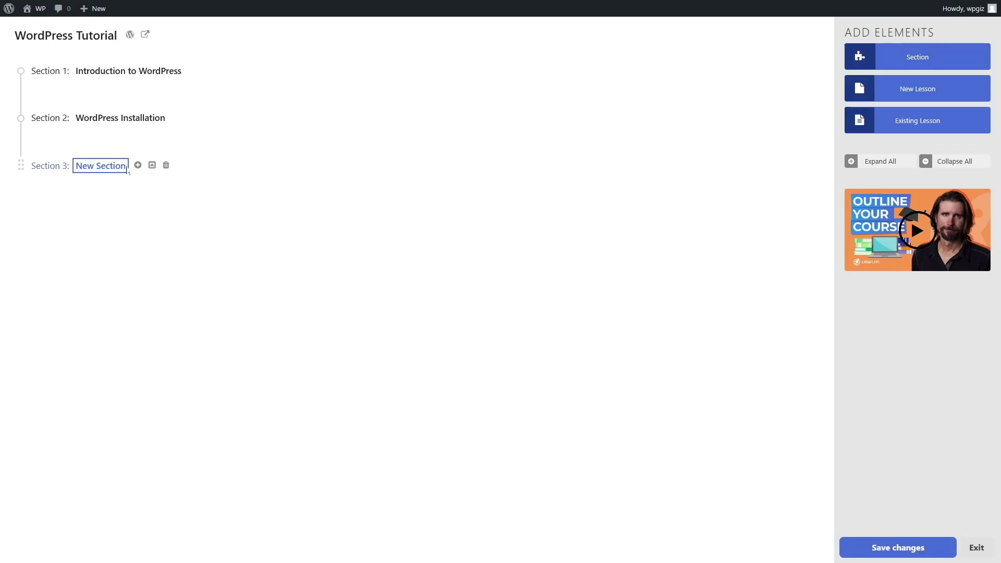
{"action": "type", "text": "Introduction to Plugins"}
{"action": "left_click", "coordinate": [197, 203]}
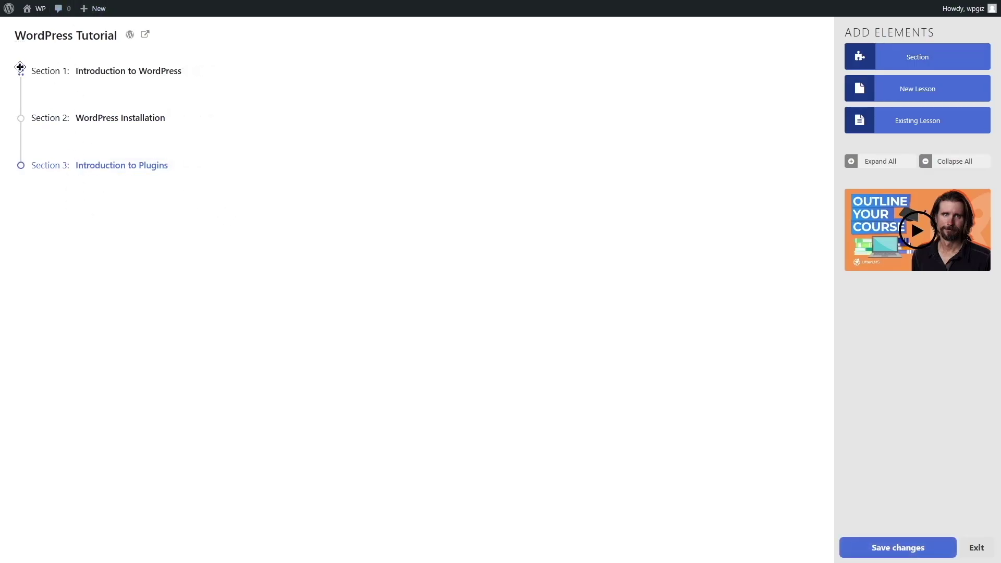
Add one new lesson to the Introduction to WordPress section and one to the WordPress Installation section.
{"action": "mouse_move", "coordinate": [19, 68]}
{"action": "left_mouse_down"}
{"action": "mouse_move", "coordinate": [20, 127]}
{"action": "mouse_move", "coordinate": [24, 67]}
{"action": "left_mouse_up"}
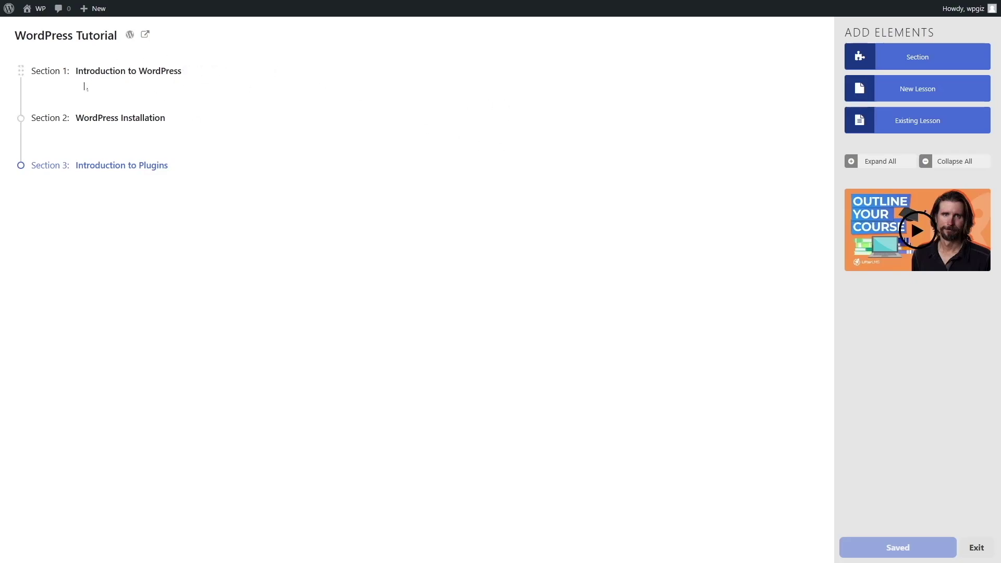
{"action": "left_click", "coordinate": [32, 73]}
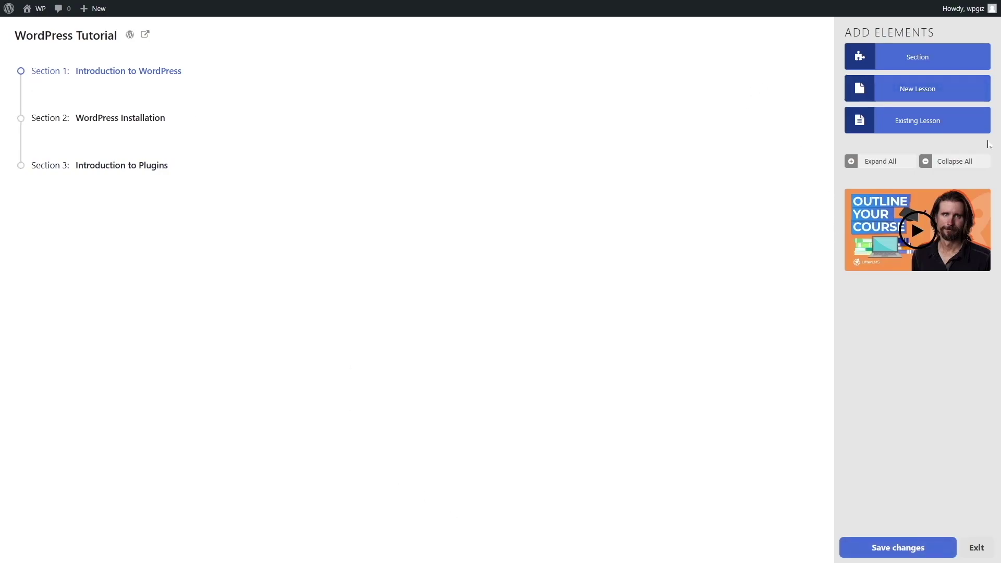
{"action": "left_click", "coordinate": [906, 91]}
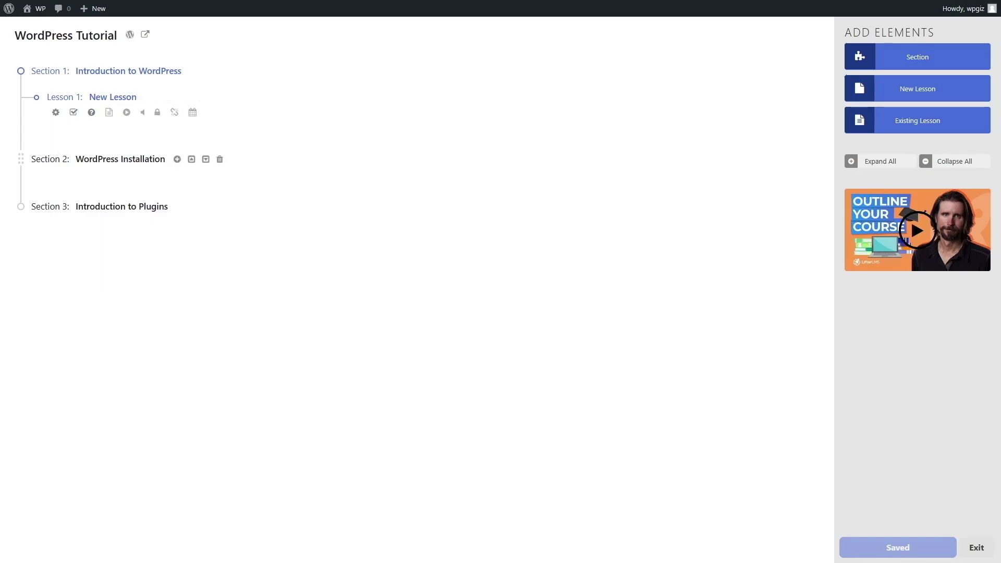
{"action": "left_click", "coordinate": [229, 159]}
{"action": "left_click", "coordinate": [885, 88]}
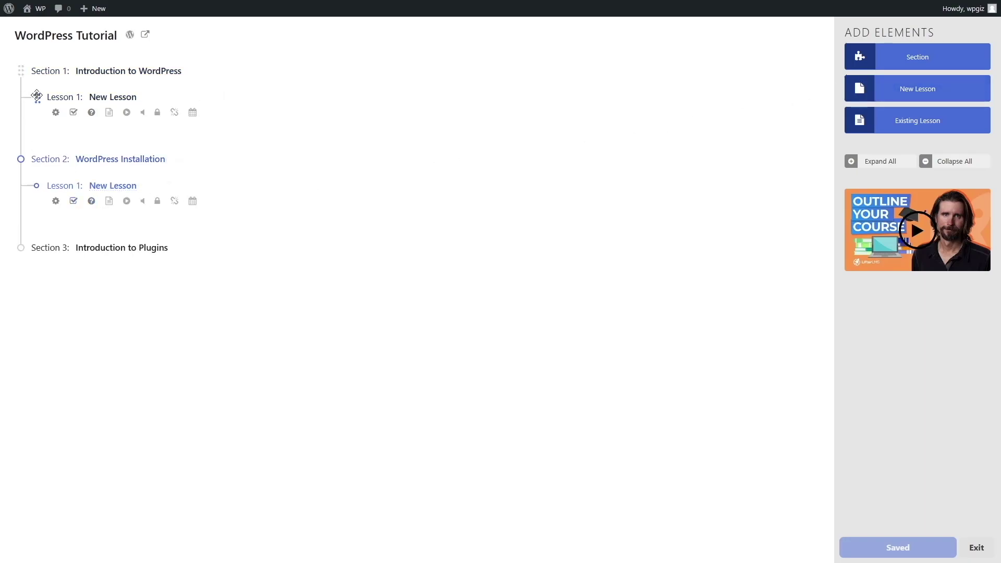
Rename the lesson in the Introduction to WordPress section to "What is WordPress?".
{"action": "left_click", "coordinate": [118, 98]}
{"action": "triple_click", "coordinate": [125, 97]}
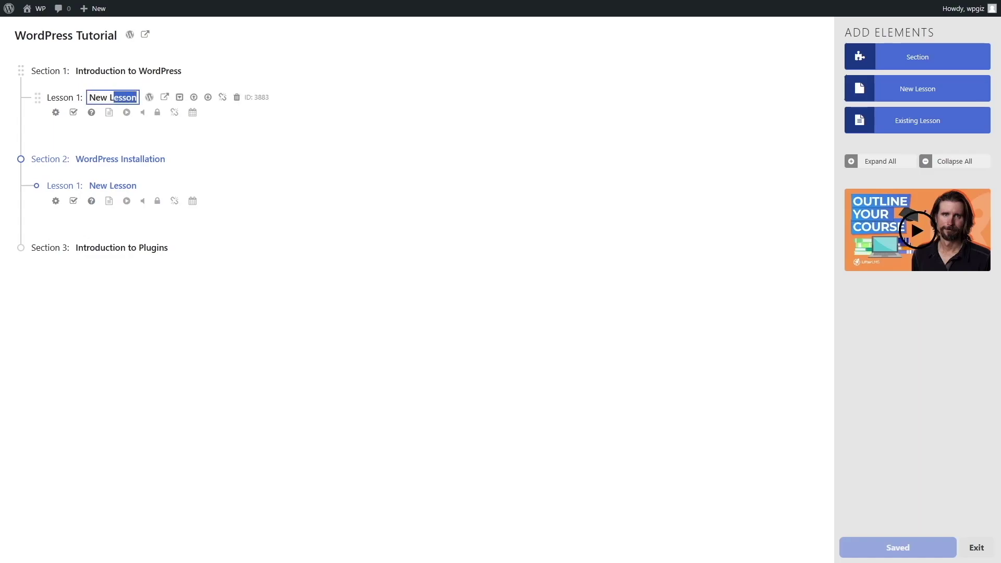
{"action": "type", "text": "What is WordPress?"}
{"action": "left_click", "coordinate": [236, 121]}
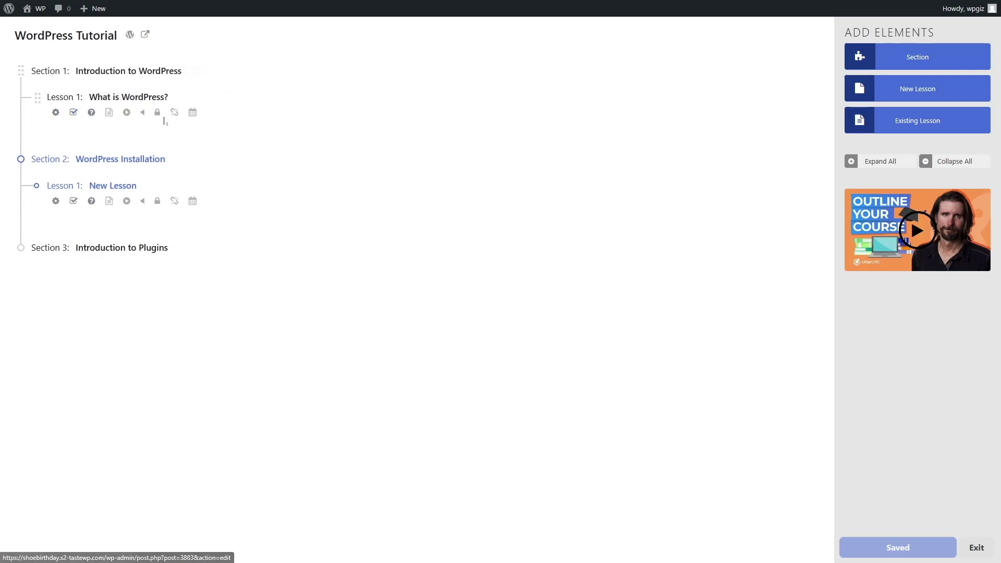
{"action": "left_click", "coordinate": [56, 113]}
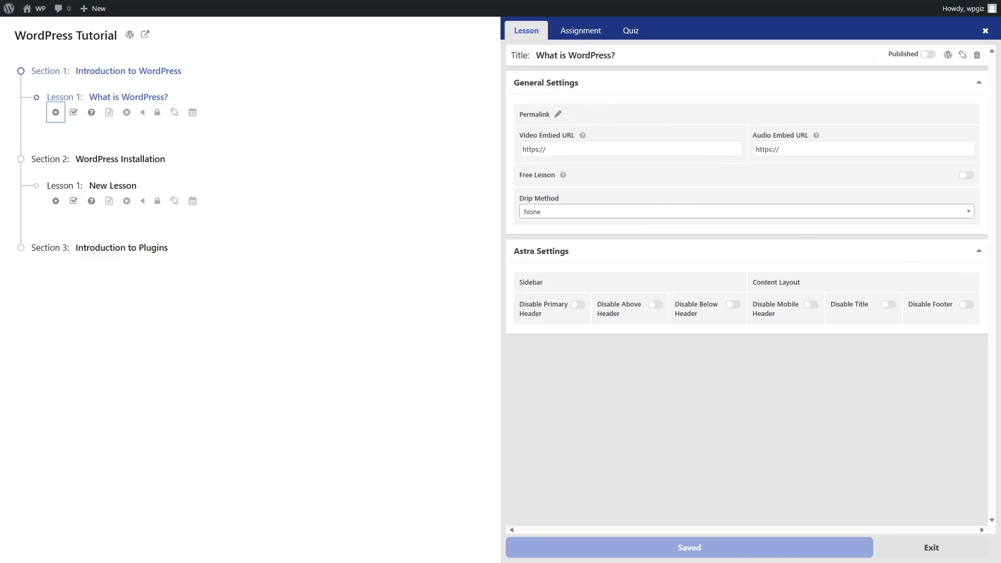
{"action": "left_click", "coordinate": [522, 149]}
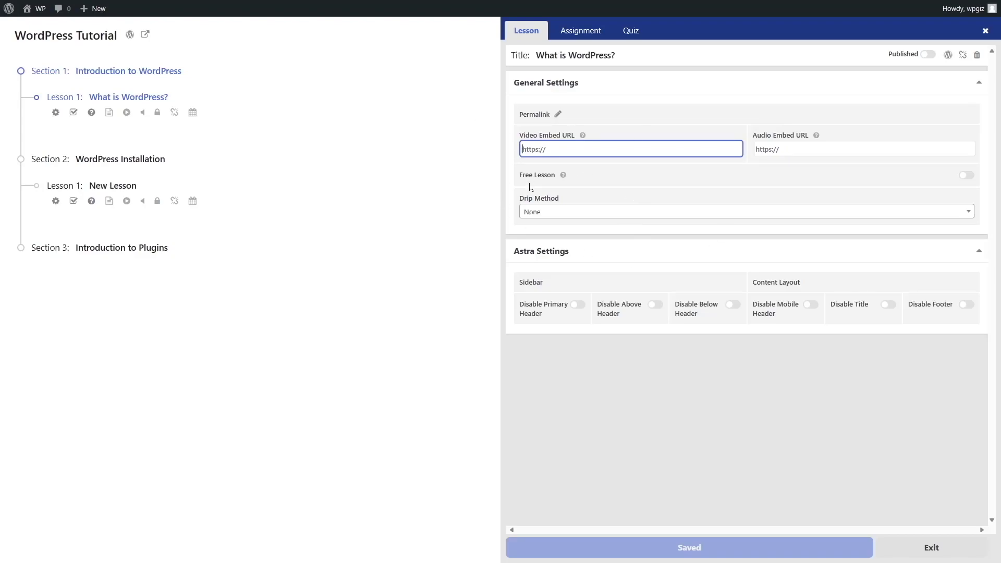
{"action": "type", "text": "https://youtu.be/Nnr1l4Gat3o"}
Make "What is WordPress?" a free lesson and keep its drip method at None.
{"action": "left_click", "coordinate": [964, 176]}
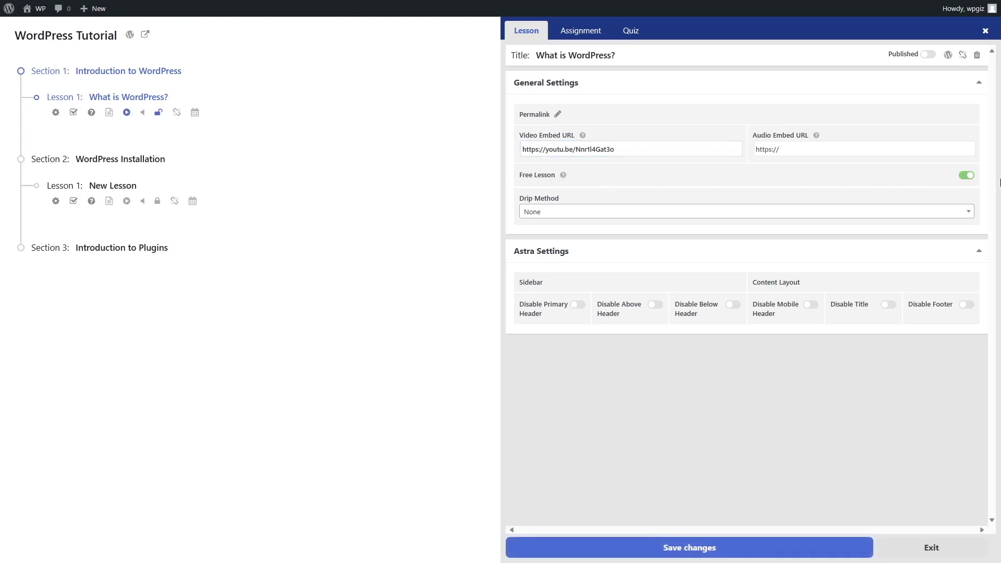
{"action": "left_click", "coordinate": [965, 180]}
{"action": "left_click", "coordinate": [963, 177]}
{"action": "left_click", "coordinate": [620, 213]}
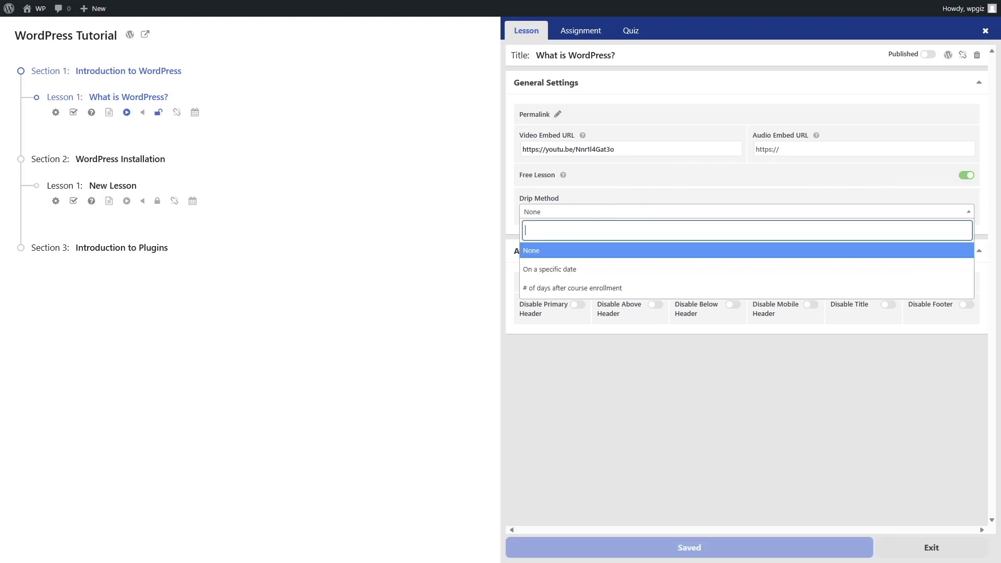
{"action": "left_click", "coordinate": [533, 251]}
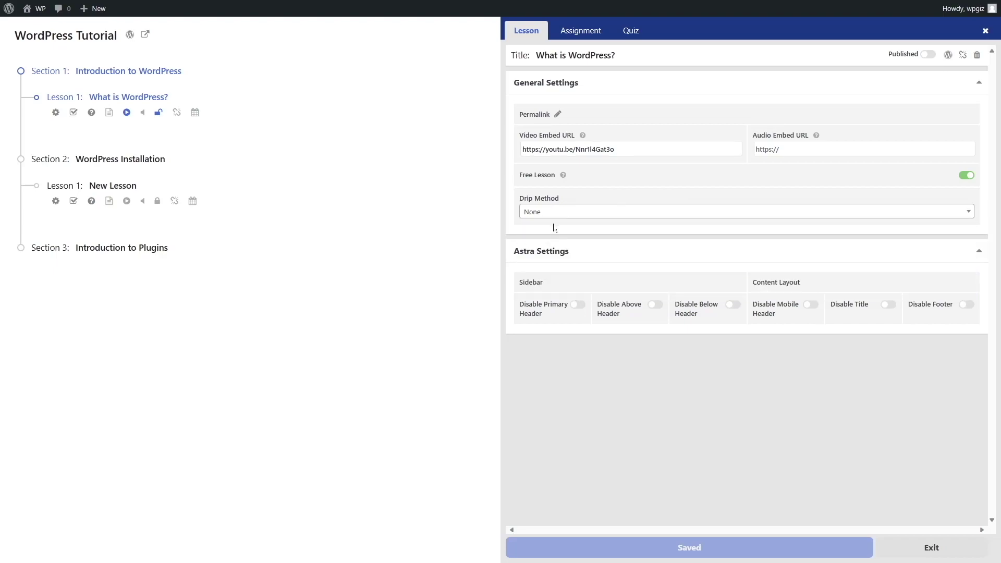
Try to create a new assignment for the lesson, dismiss the add-on offer, and open the lesson's quiz options.
{"action": "left_click", "coordinate": [583, 31]}
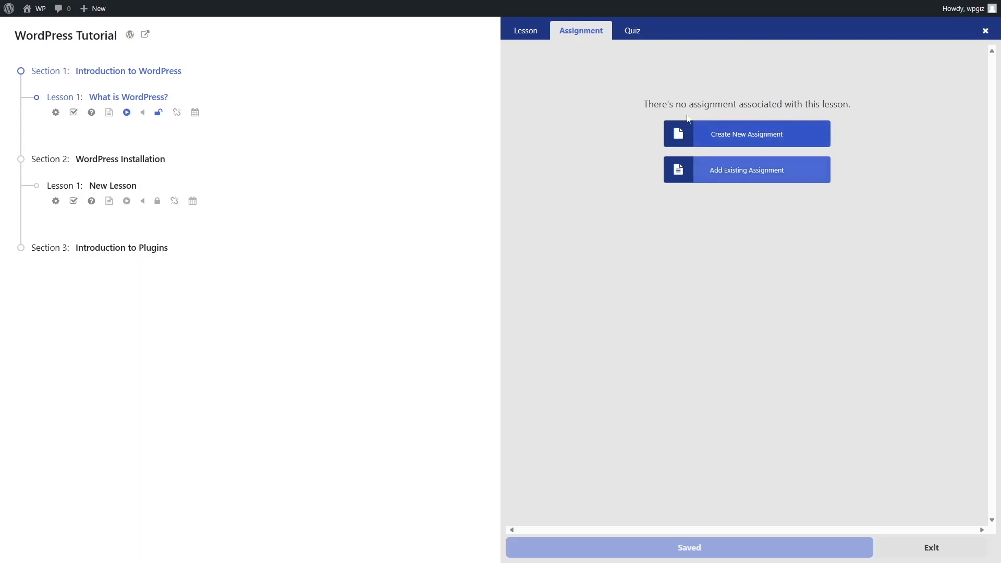
{"action": "left_click", "coordinate": [696, 138]}
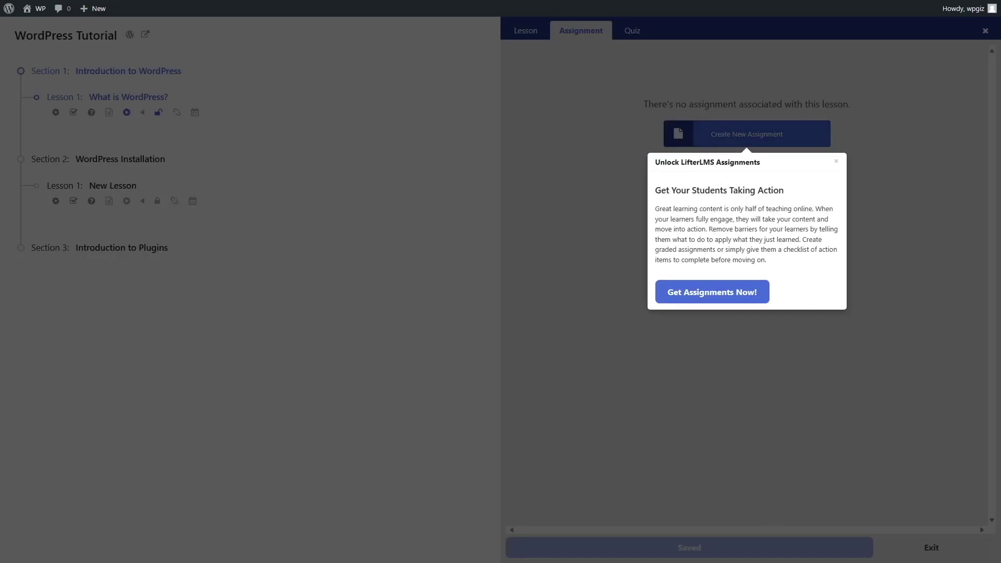
{"action": "left_click", "coordinate": [836, 161]}
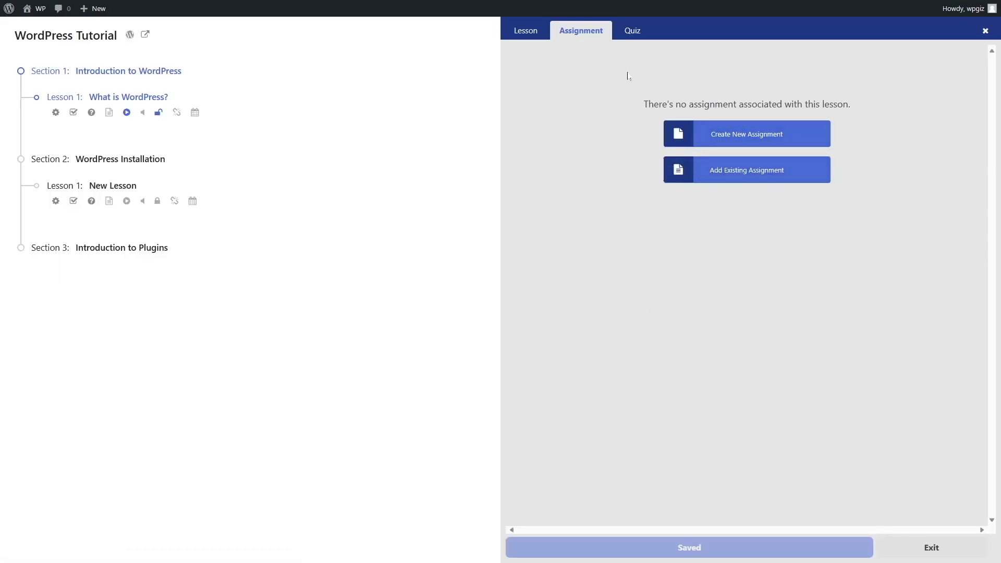
{"action": "left_click", "coordinate": [637, 31]}
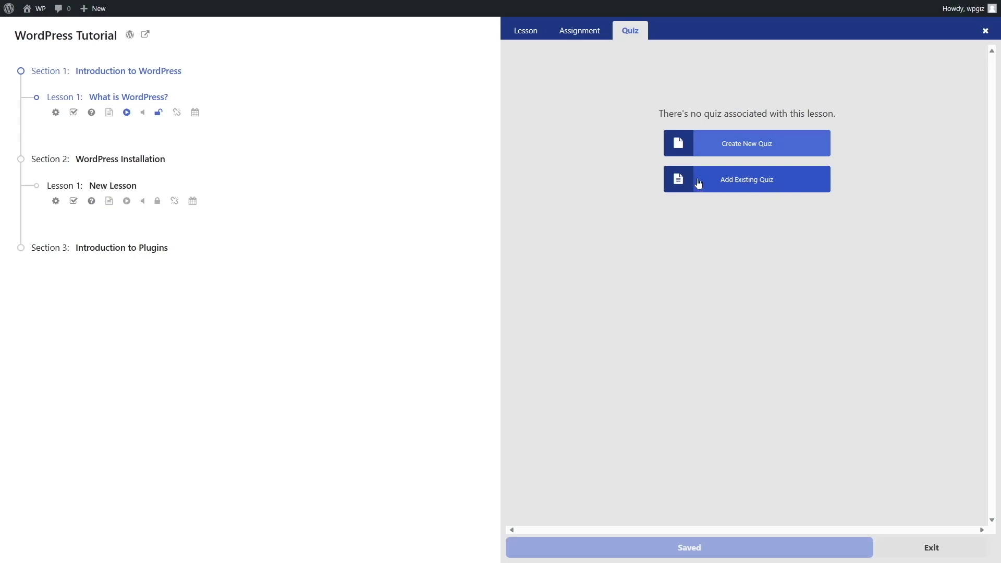
Create a new quiz for the "What is WordPress?" lesson and fill its description with Lorem ipsum placeholder text.
{"action": "left_click", "coordinate": [735, 153]}
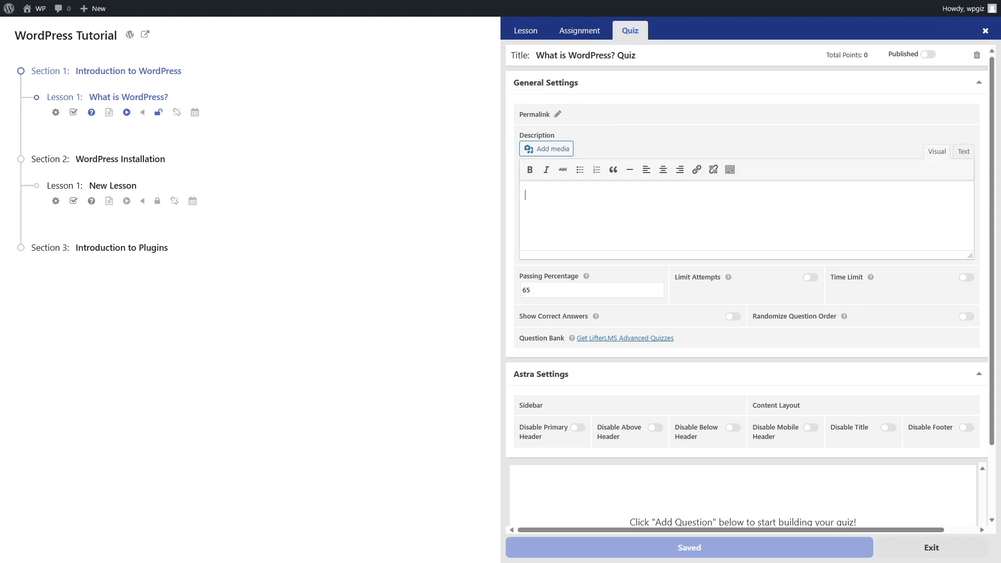
{"action": "type", "text": "Lorem ipsum dolor sit amet, consectetur adipiscing elit, sed do eiusmod tempor incididunt ut labore et dolore magna aliqua. Ut enim ad minim veniam, quis nostrud exercitation ullamco laboris nisi ut aliquip ex ea commodo consequat. Duis aute irure dolor in reprehenderit in voluptate velit esse cillum dolore eu fugiat nulla pariatur. Excepteur sint occaecat cupidatat non proident, sunt in culpa qui officia deserunt mollit anim id est laborum."}
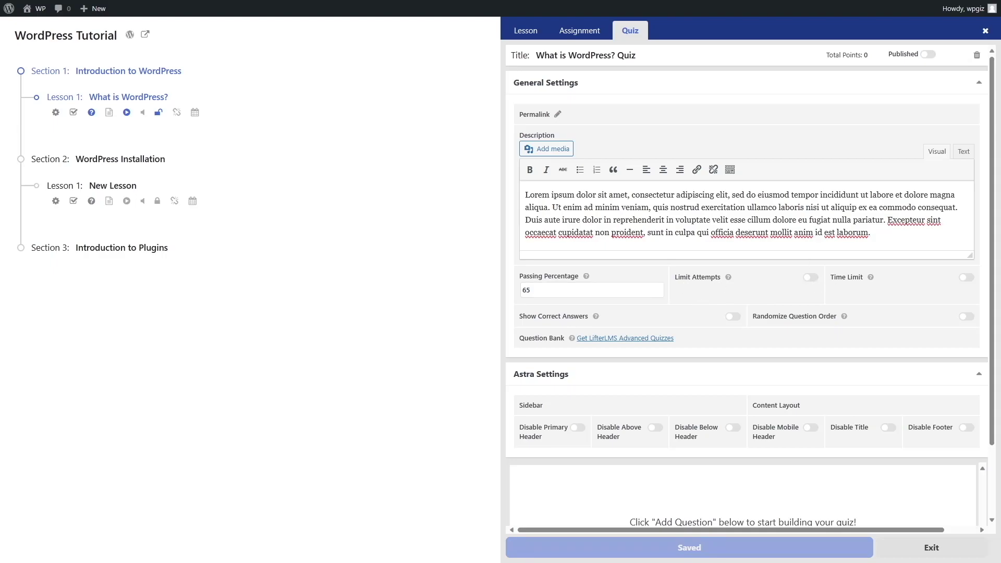
Try out the quiz's Limit Attempts option and a Time Limit of 30, switching both off again.
{"action": "left_click", "coordinate": [809, 277]}
{"action": "left_click", "coordinate": [680, 290]}
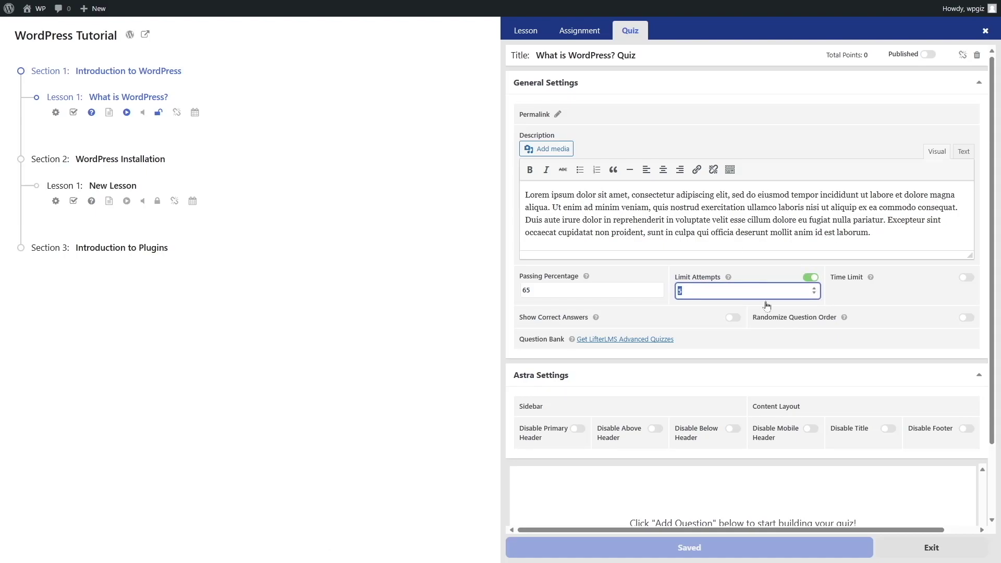
{"action": "left_click", "coordinate": [810, 277]}
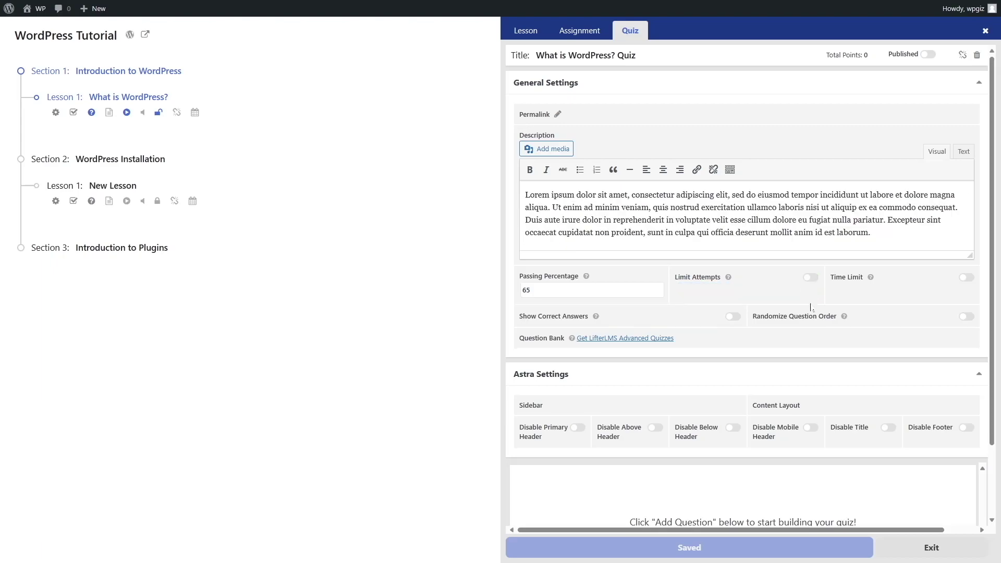
{"action": "left_click", "coordinate": [966, 278]}
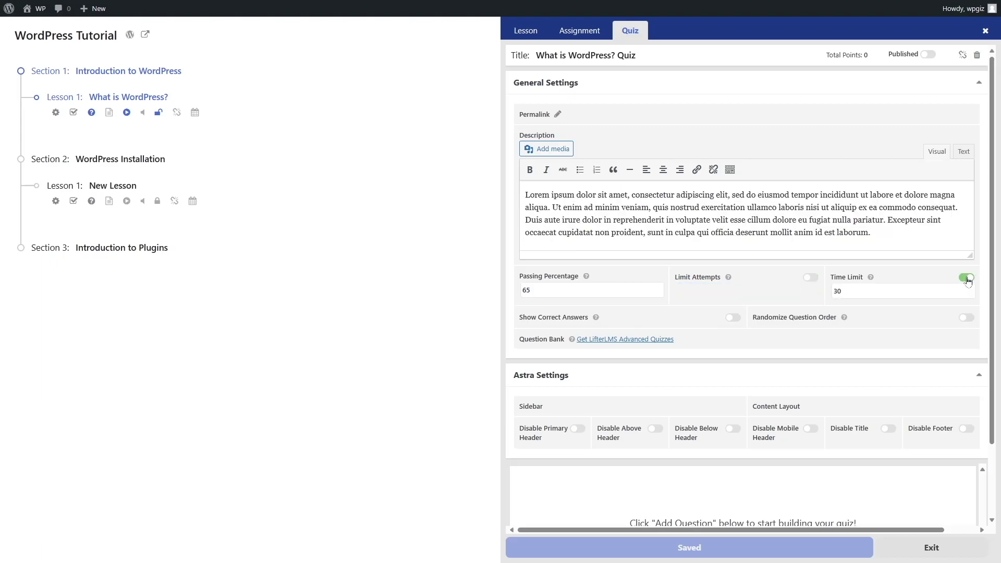
{"action": "left_click", "coordinate": [855, 290]}
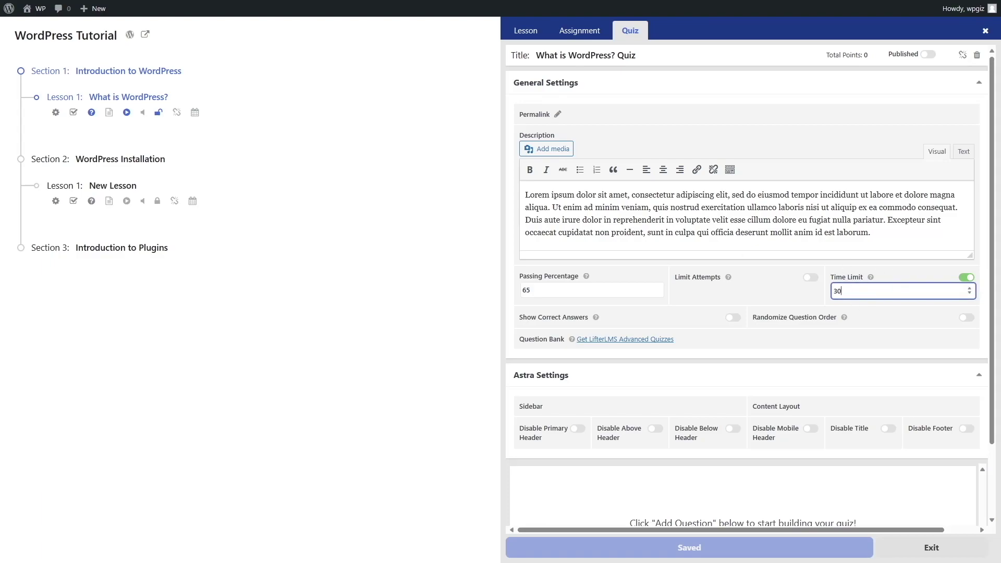
{"action": "left_click", "coordinate": [867, 276]}
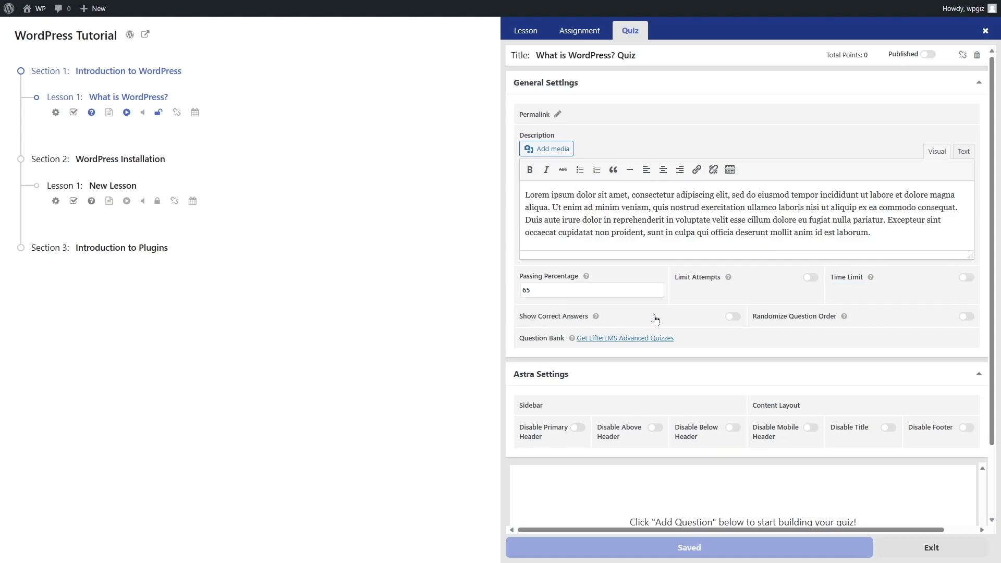
Enable Show Correct Answers for the quiz and add a multiple choice question titled "What is WordPress?".
{"action": "left_click", "coordinate": [732, 317]}
{"action": "scroll", "coordinate": [906, 287], "scroll_direction": "down", "scroll_amount": 2}
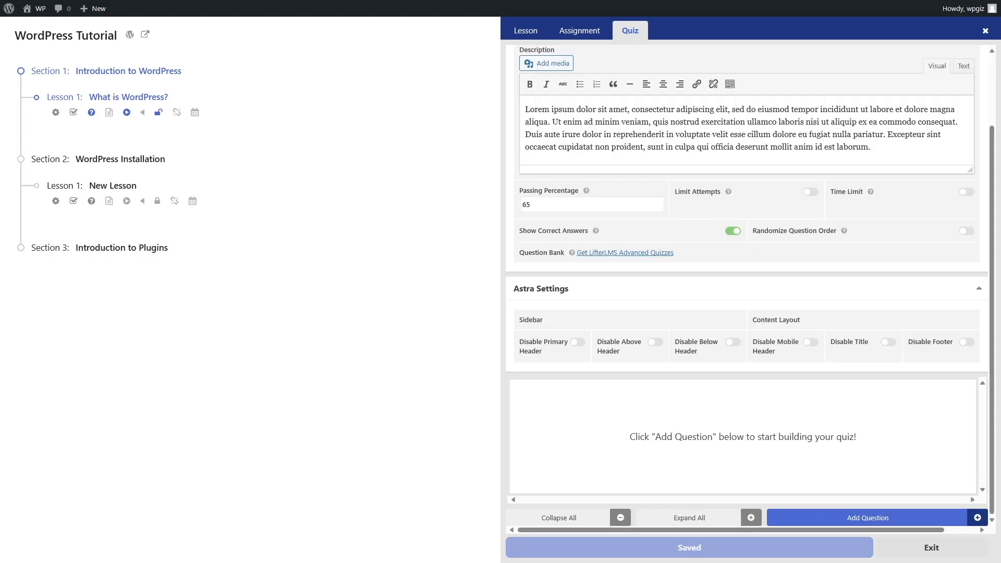
{"action": "left_click", "coordinate": [856, 518]}
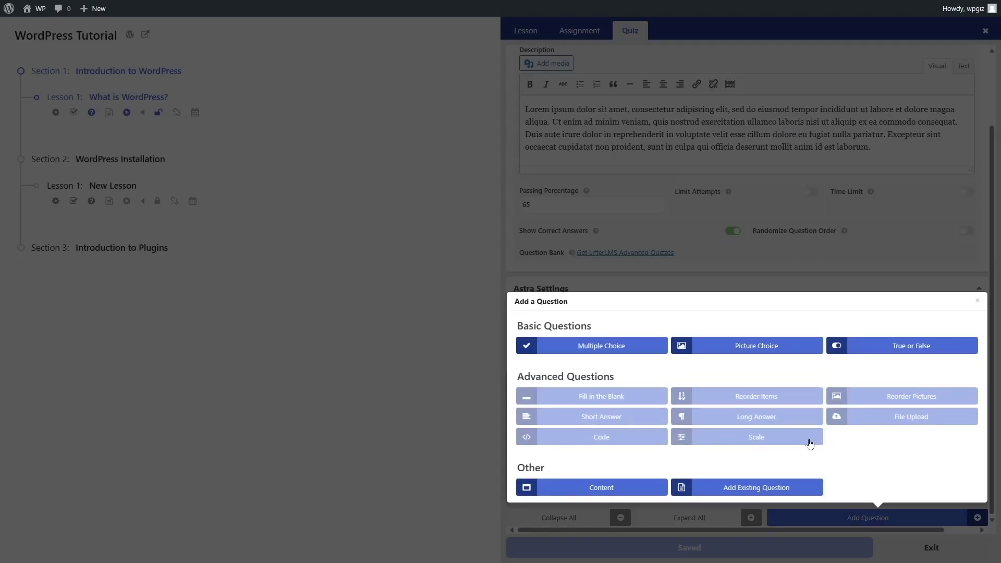
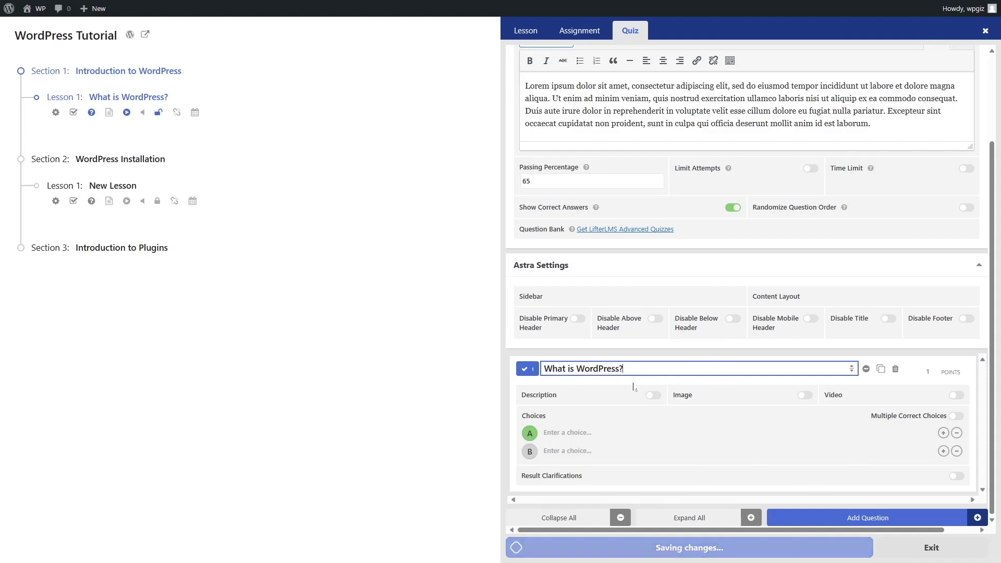
Try the question's description option, switch it off again, and enter CMS, Website and A book as the answer choices.
{"action": "left_click", "coordinate": [652, 395]}
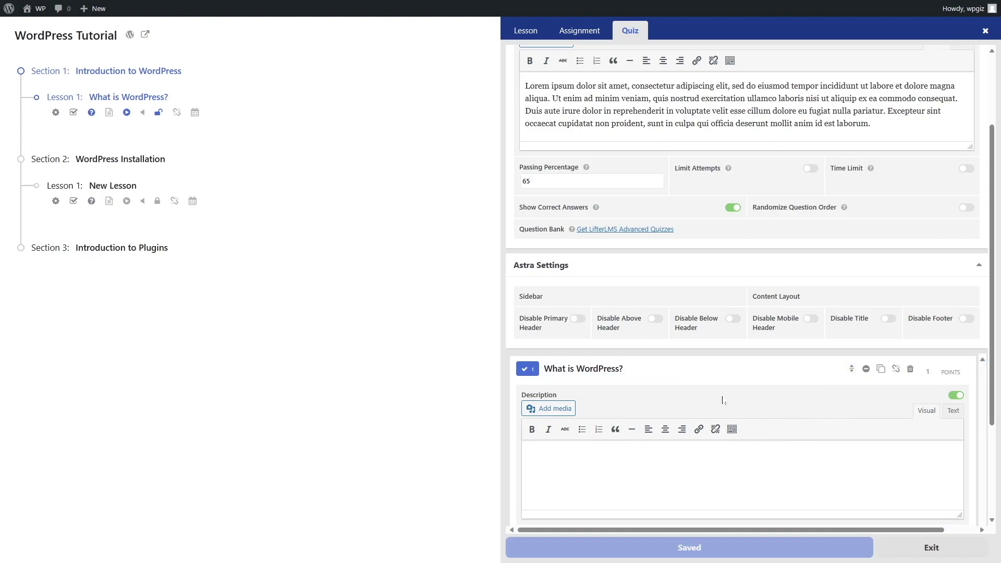
{"action": "left_click", "coordinate": [956, 395]}
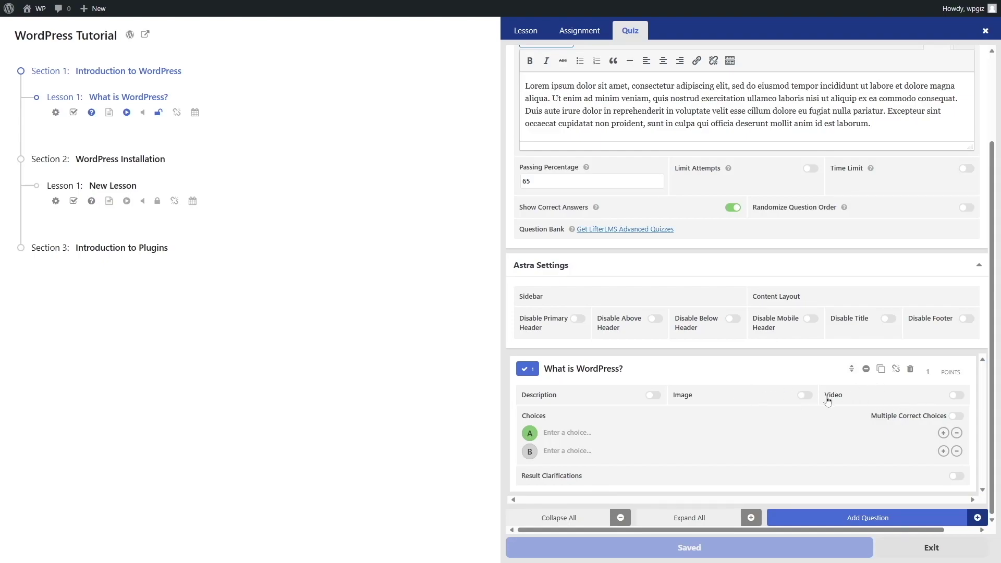
{"action": "left_click", "coordinate": [545, 433]}
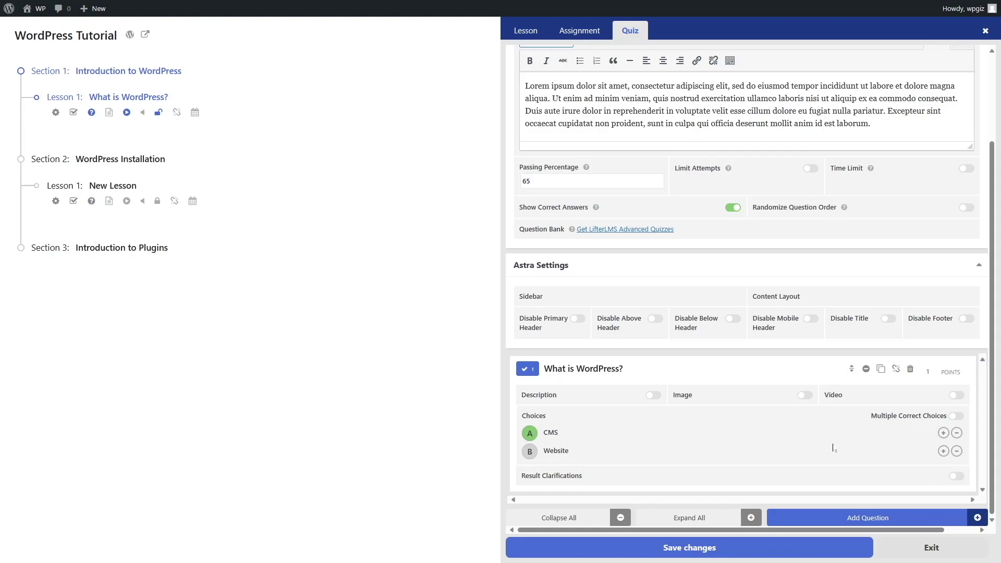
{"action": "left_click", "coordinate": [833, 449]}
{"action": "left_click", "coordinate": [942, 451]}
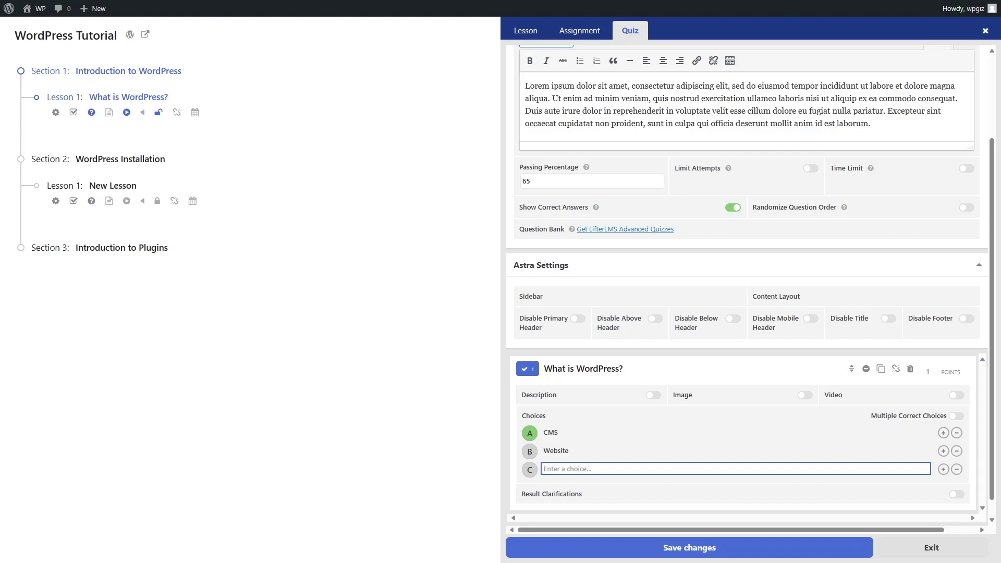
{"action": "type", "text": "A book"}
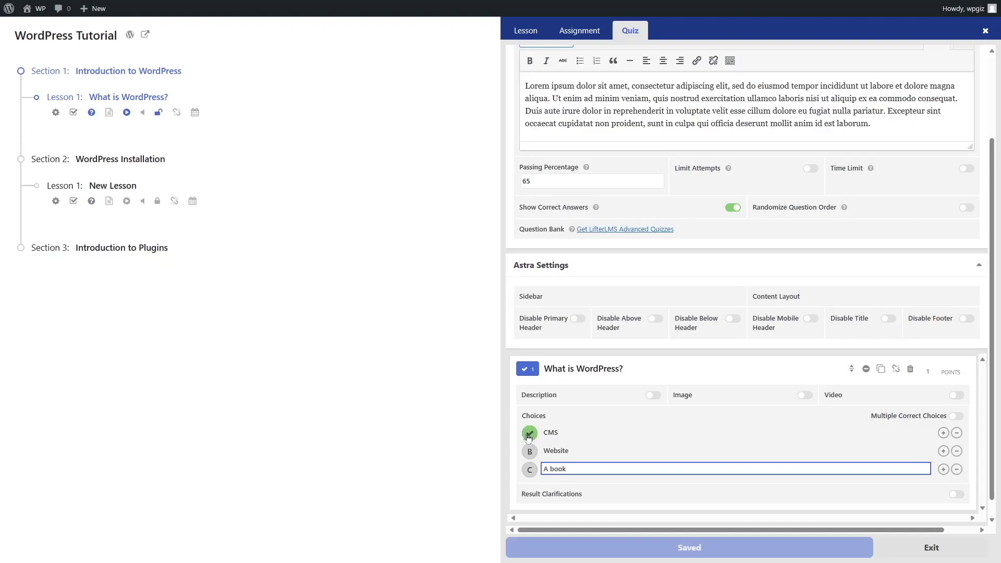
Try marking Website as correct and allowing multiple correct choices, then return to CMS as the only correct answer.
{"action": "left_click", "coordinate": [529, 451]}
{"action": "left_click", "coordinate": [529, 433]}
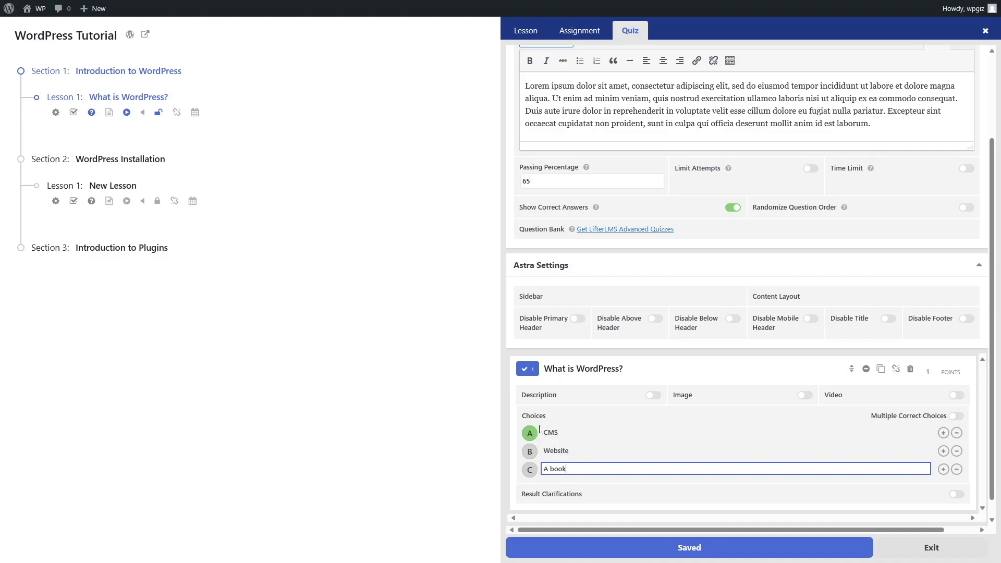
{"action": "left_click", "coordinate": [956, 416]}
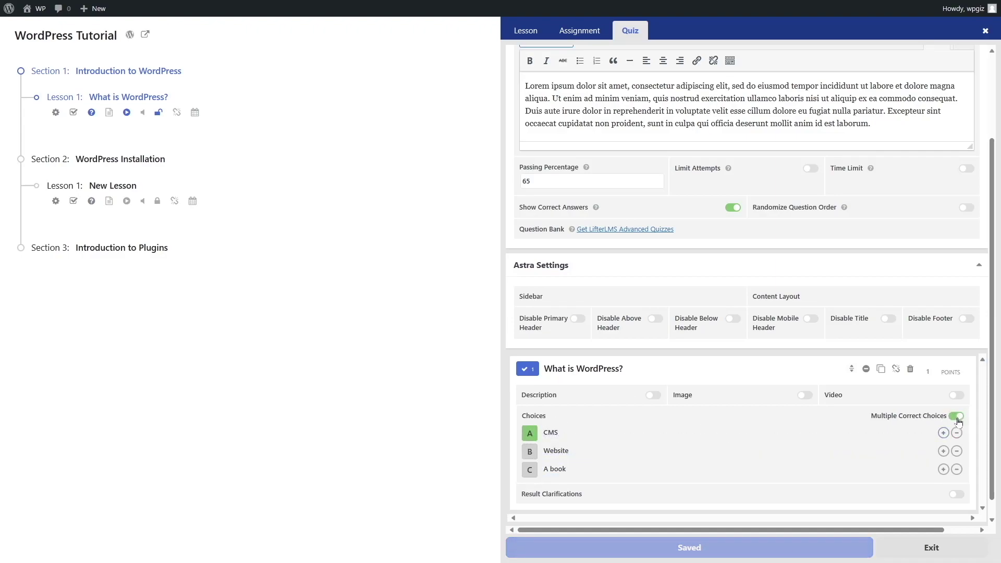
{"action": "left_click", "coordinate": [530, 452]}
{"action": "left_click", "coordinate": [529, 451]}
Enable Result Clarifications for the "What is WordPress?" question and save the changes.
{"action": "scroll", "coordinate": [859, 469], "scroll_direction": "down", "scroll_amount": 1}
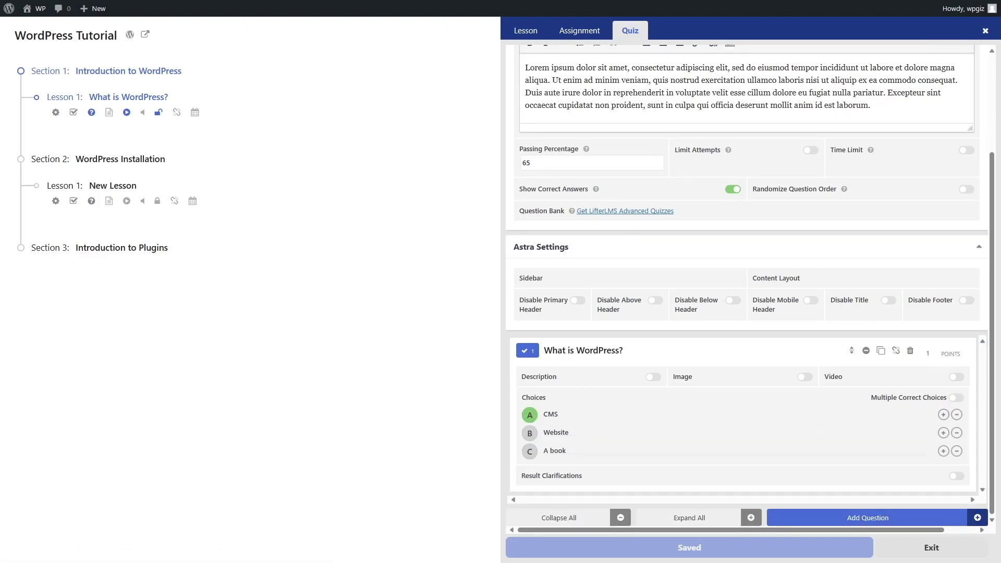
{"action": "left_click", "coordinate": [955, 475]}
{"action": "scroll", "coordinate": [639, 410], "scroll_direction": "down", "scroll_amount": 3}
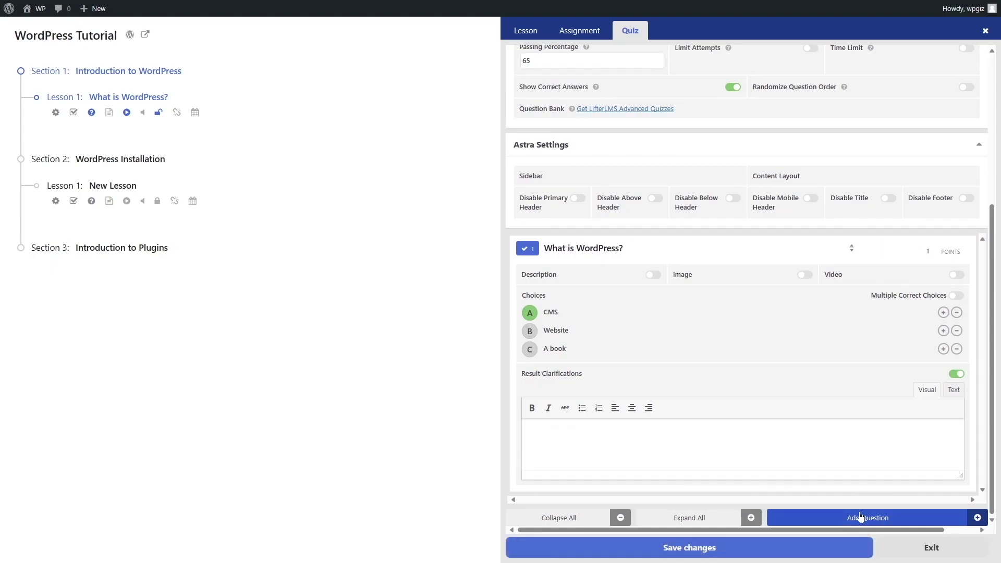
{"action": "left_click", "coordinate": [687, 548]}
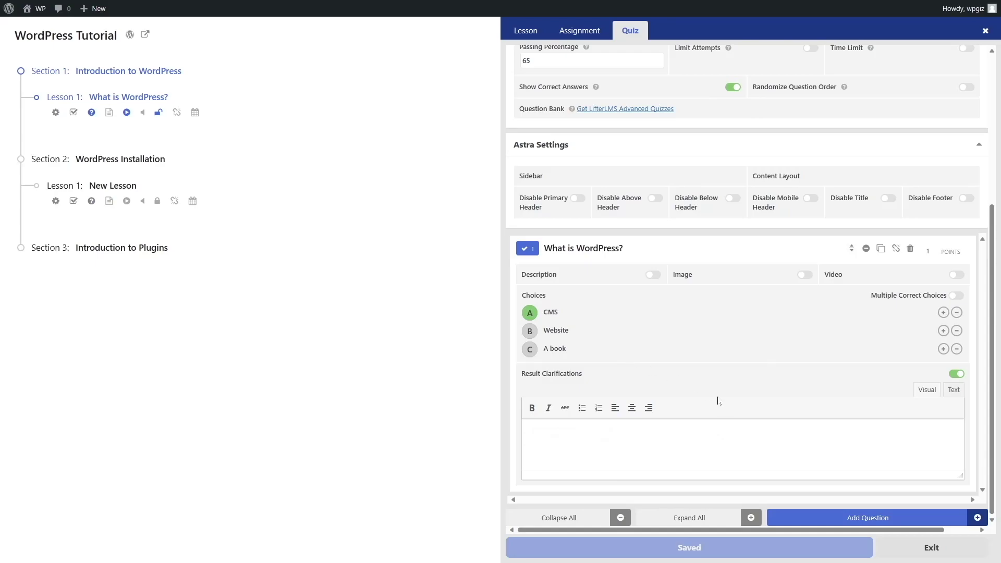
Add the true or false question "WordPress is a book." with False as the correct answer, and save the quiz.
{"action": "left_click", "coordinate": [864, 517]}
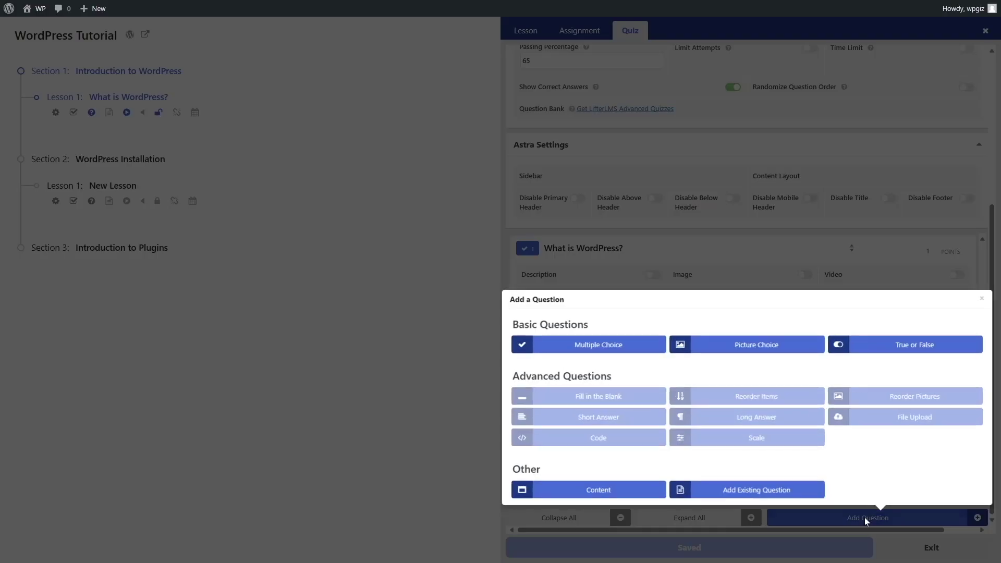
{"action": "left_click", "coordinate": [884, 351]}
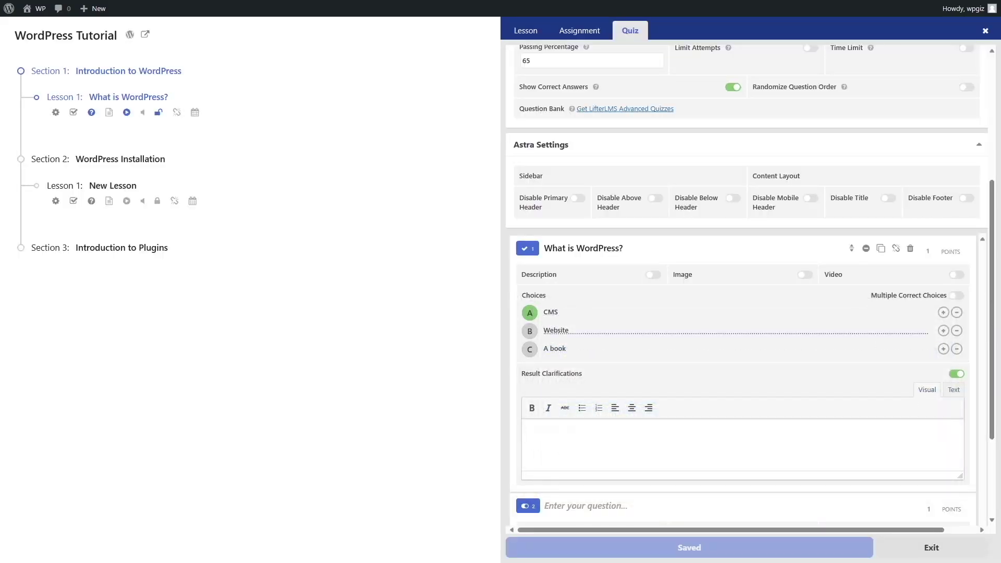
{"action": "left_click", "coordinate": [559, 365]}
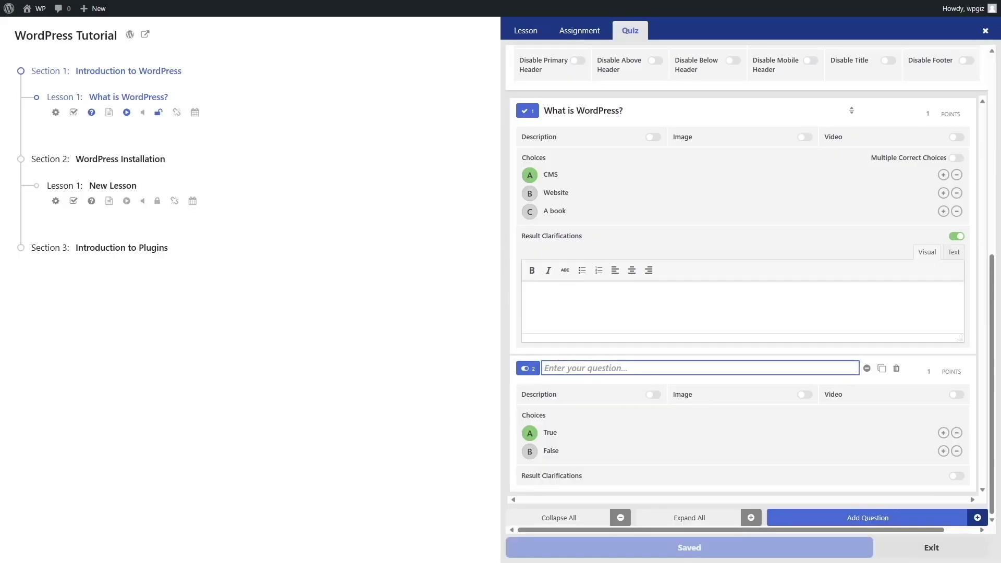
{"action": "type", "text": "WordPress is a book."}
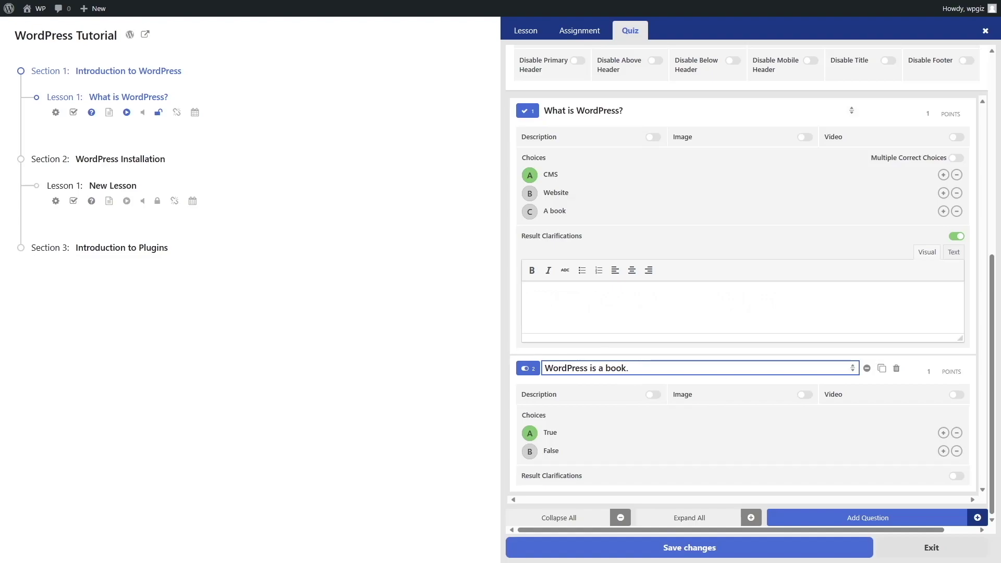
{"action": "left_click", "coordinate": [528, 433]}
{"action": "left_click", "coordinate": [529, 452]}
{"action": "left_click", "coordinate": [703, 544]}
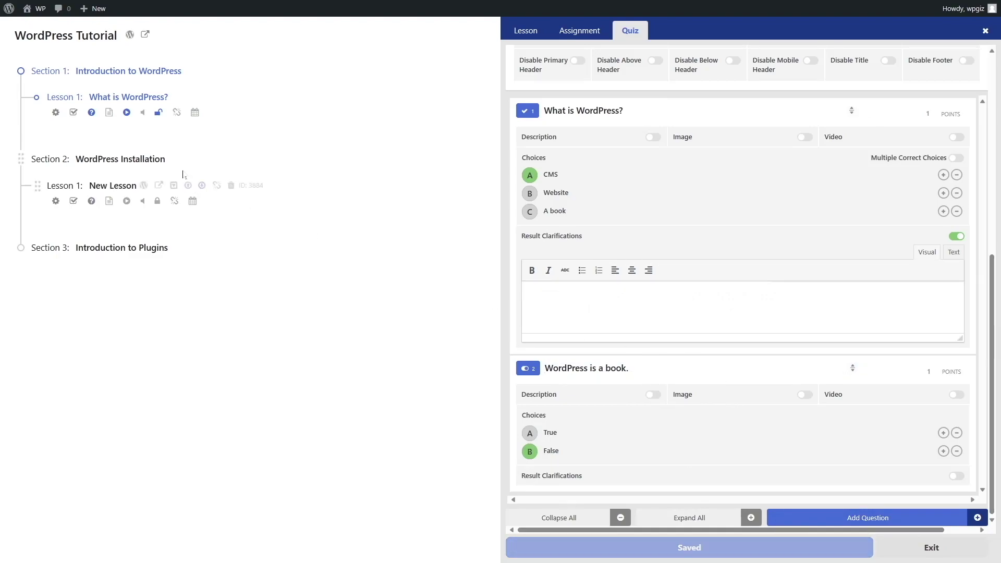
Close the quiz settings and open the "What is WordPress?" lesson in the WordPress editor.
{"action": "scroll", "coordinate": [702, 552], "scroll_direction": "up", "scroll_amount": 7}
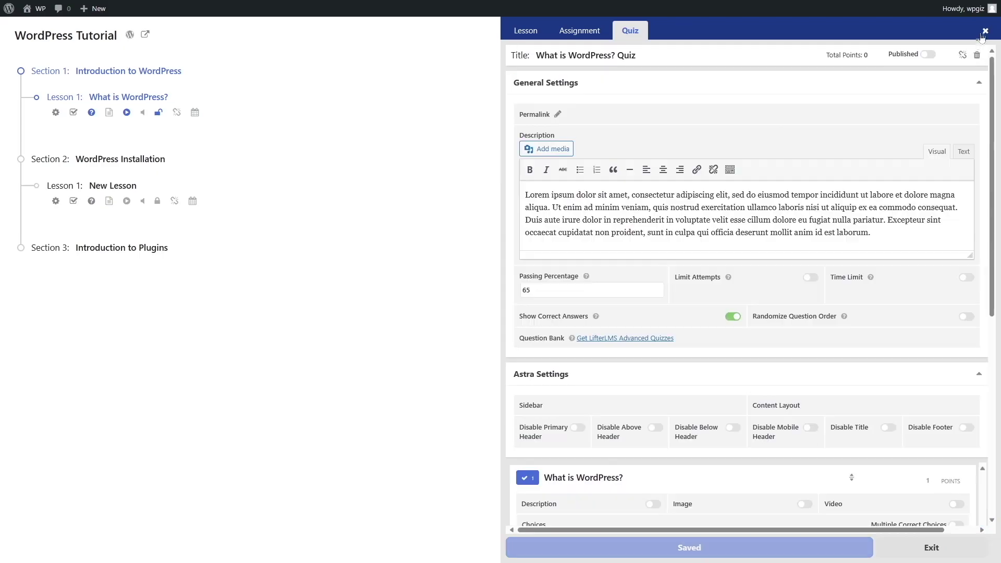
{"action": "left_click", "coordinate": [986, 31]}
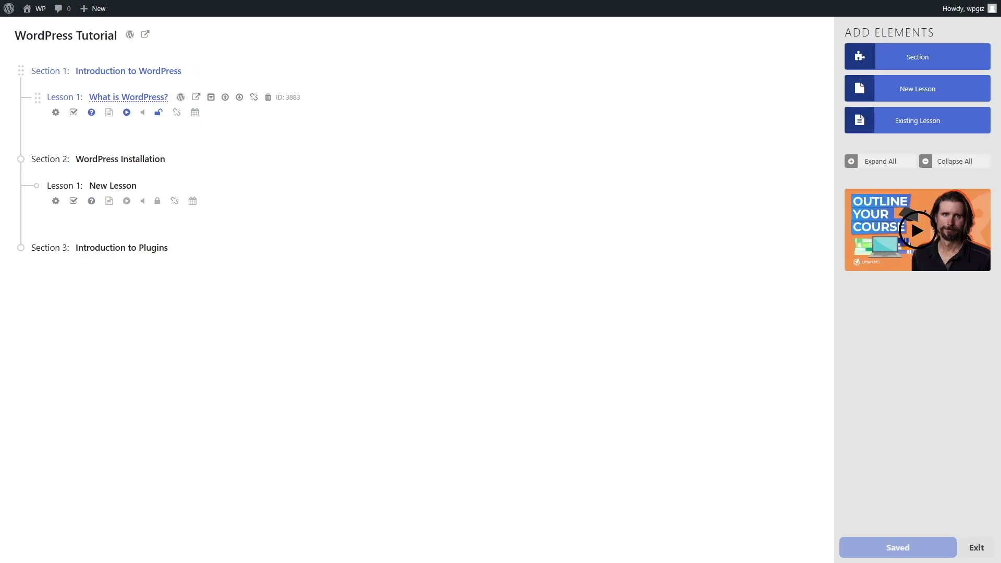
{"action": "left_click", "coordinate": [180, 98]}
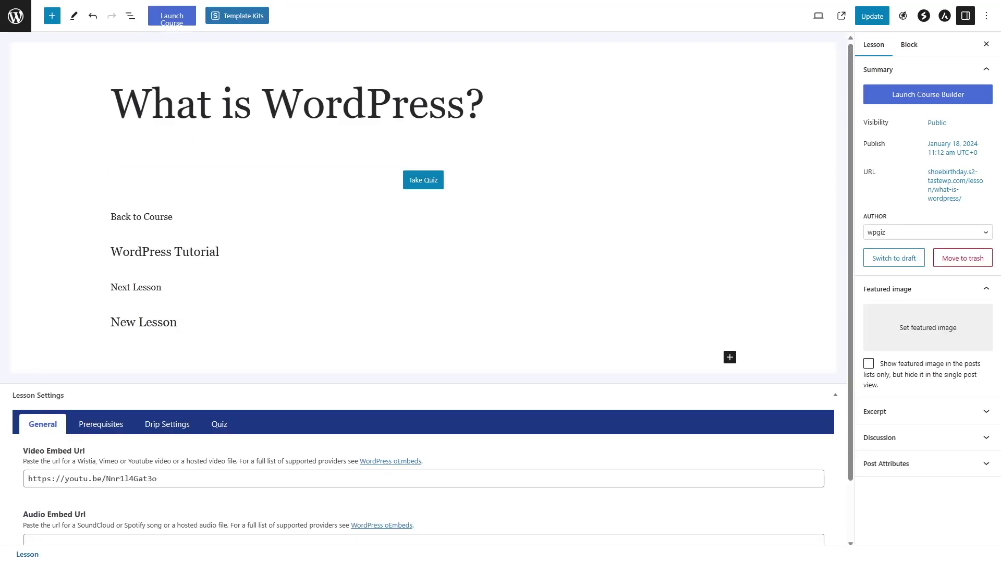
Review the lesson's general, prerequisite, drip and quiz settings below the content, ending on the general settings.
{"action": "scroll", "coordinate": [423, 260], "scroll_direction": "down", "scroll_amount": 1}
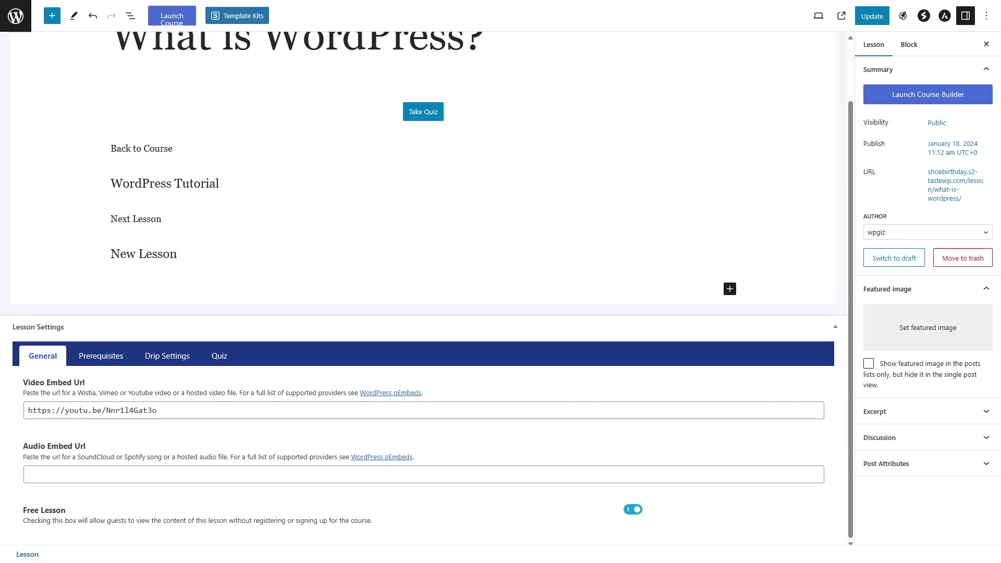
{"action": "left_click", "coordinate": [99, 356]}
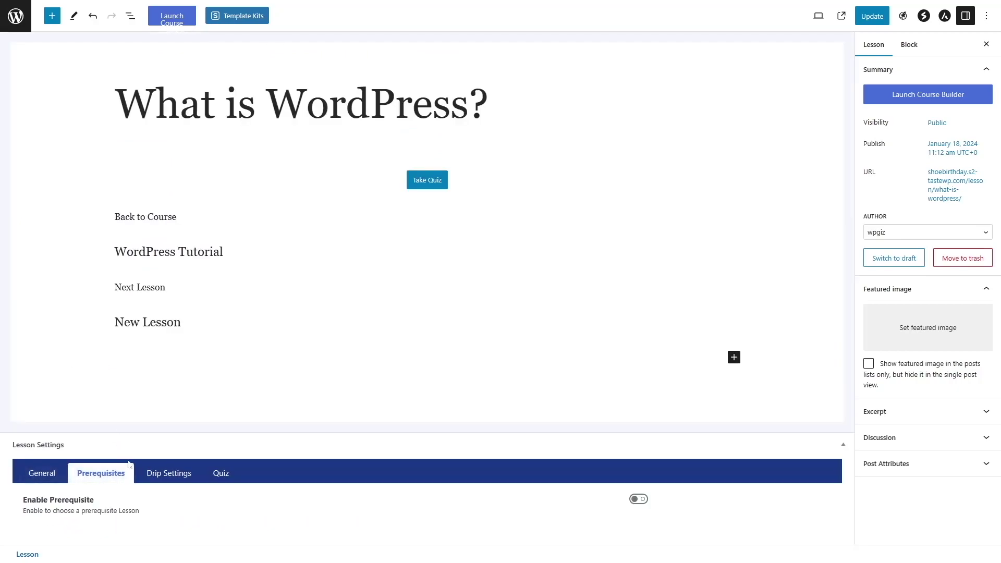
{"action": "left_click", "coordinate": [174, 468]}
{"action": "left_click", "coordinate": [221, 472]}
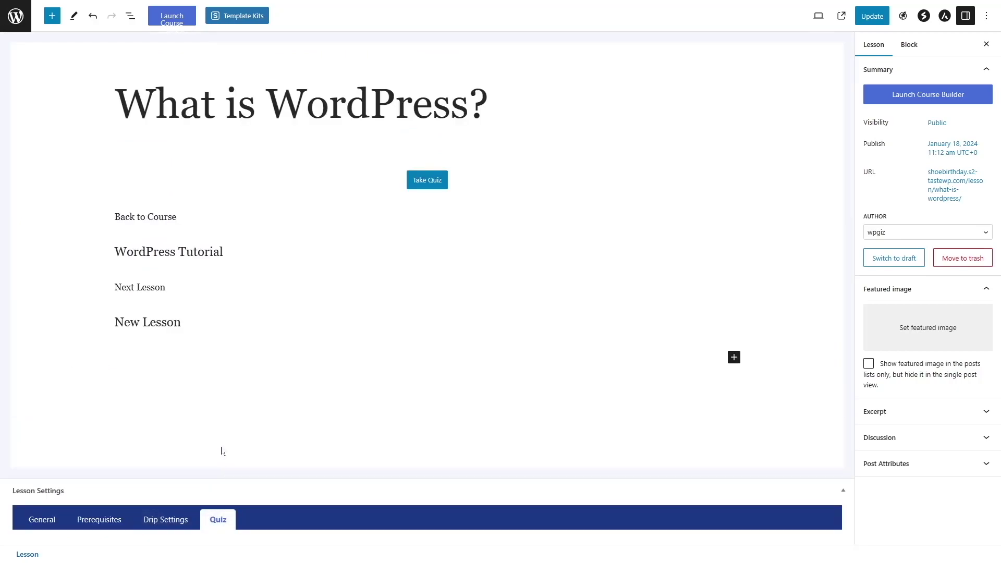
{"action": "left_click", "coordinate": [36, 519]}
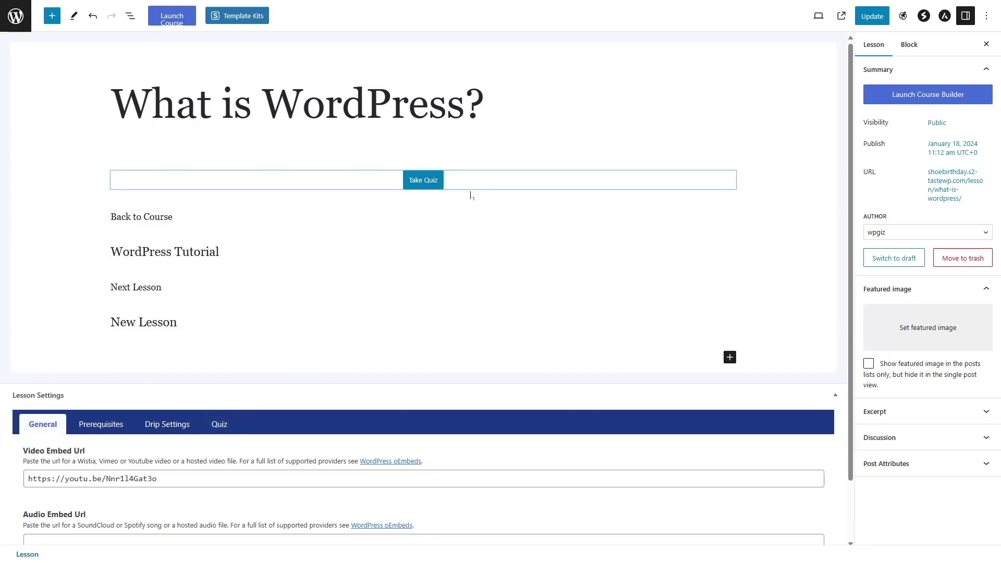
Insert a paragraph of Lorem ipsum placeholder text between the lesson title and the Take Quiz button.
{"action": "left_click", "coordinate": [487, 104]}
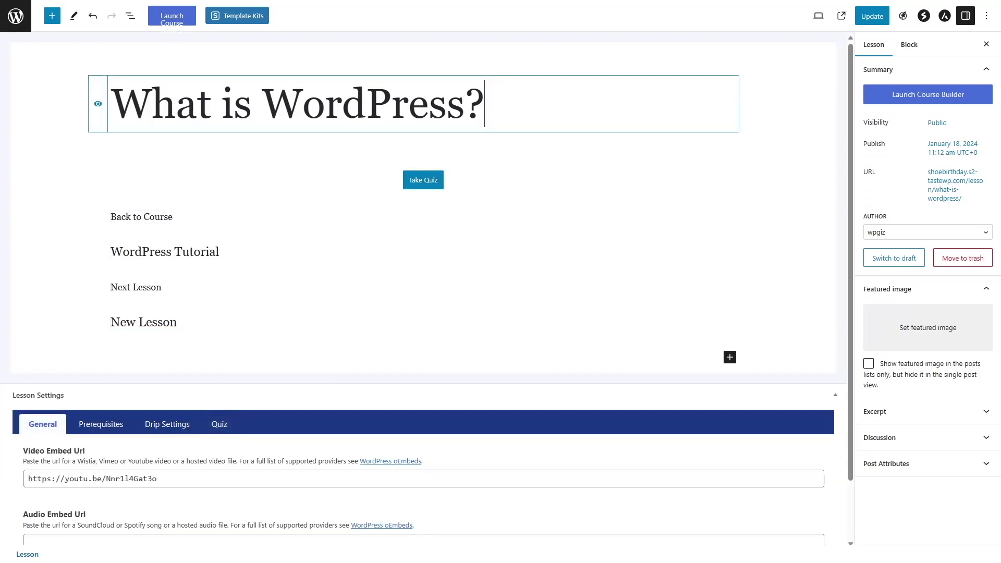
{"action": "key", "text": "Return"}
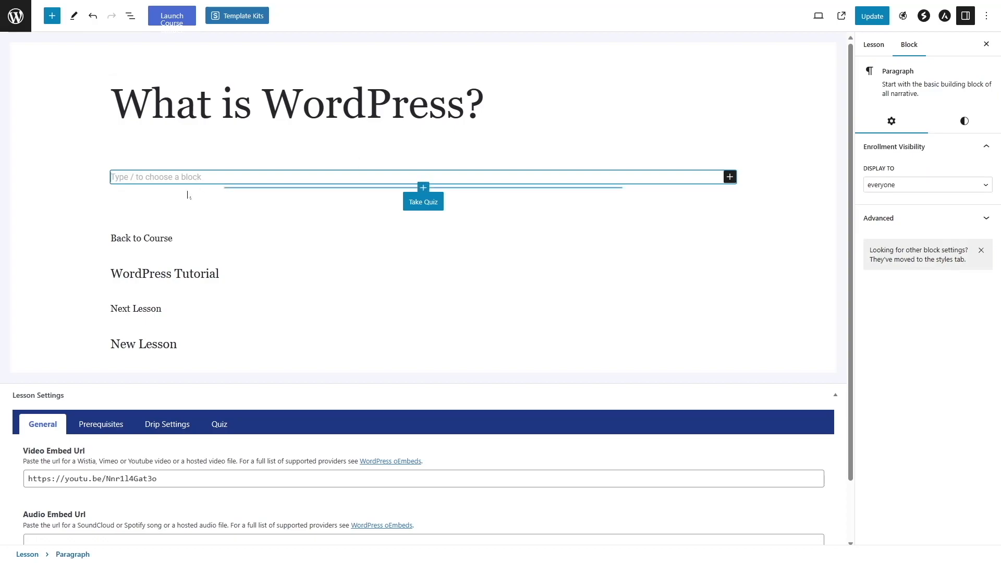
{"action": "type", "text": "Lorem ipsum dolor sit amet, consectetur adipiscing elit, sed do eiusmod tempor incididunt ut labore et dolore magna aliqua. Ut enim ad minim veniam, quis nostrud exercitation ullamco laboris nisi ut aliquip ex ea commodo consequat. Duis aute irure dolor in reprehenderit in voluptate velit esse cillum dolore eu fugiat nulla pariatur. Excepteur sint occaecat cupidatat non proident, sunt in culpa qui officia deserunt mollit anim id est laborum."}
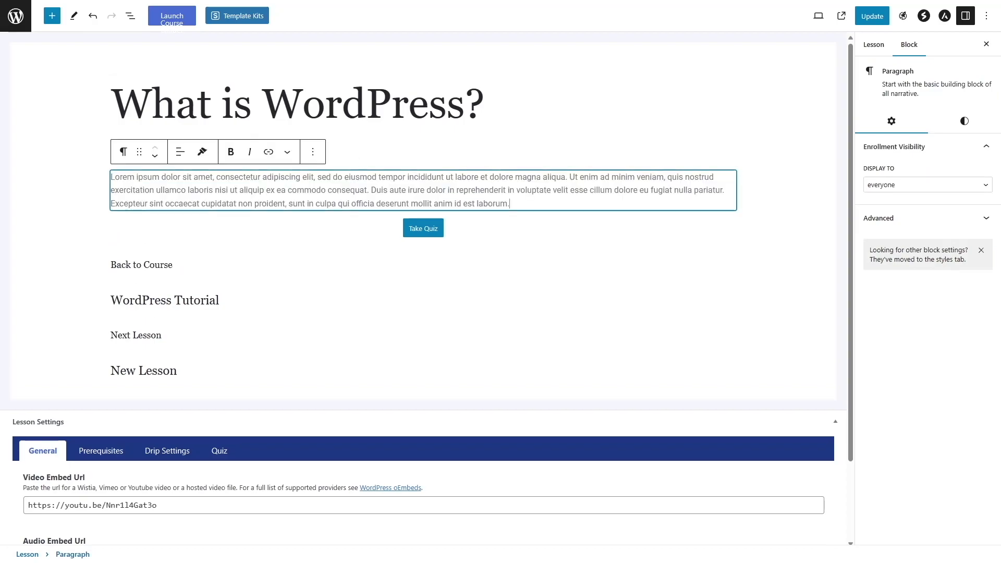
Update the "What is WordPress?" lesson, return to the course's Course Builder and expand all sections.
{"action": "left_click", "coordinate": [877, 17]}
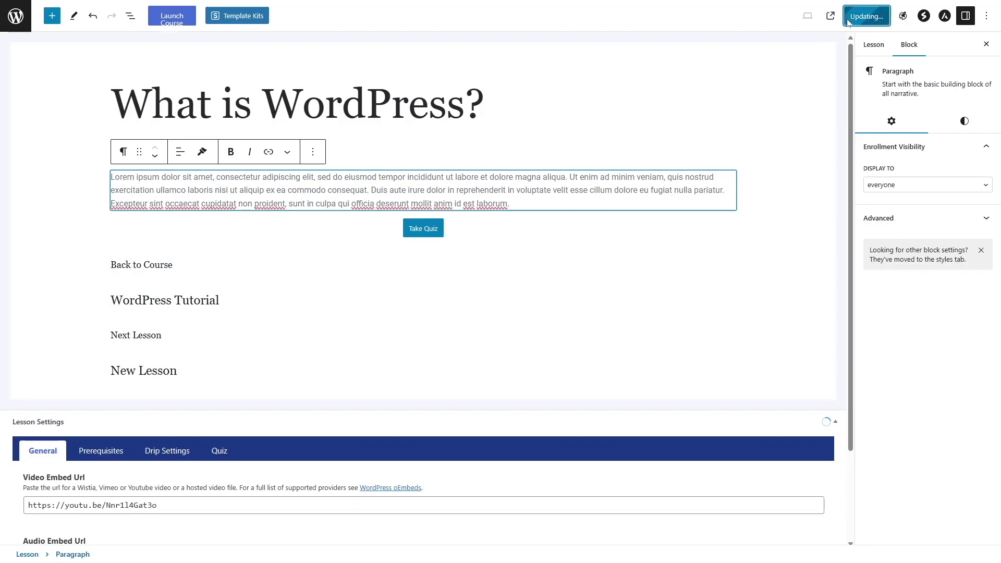
{"action": "left_click", "coordinate": [17, 18]}
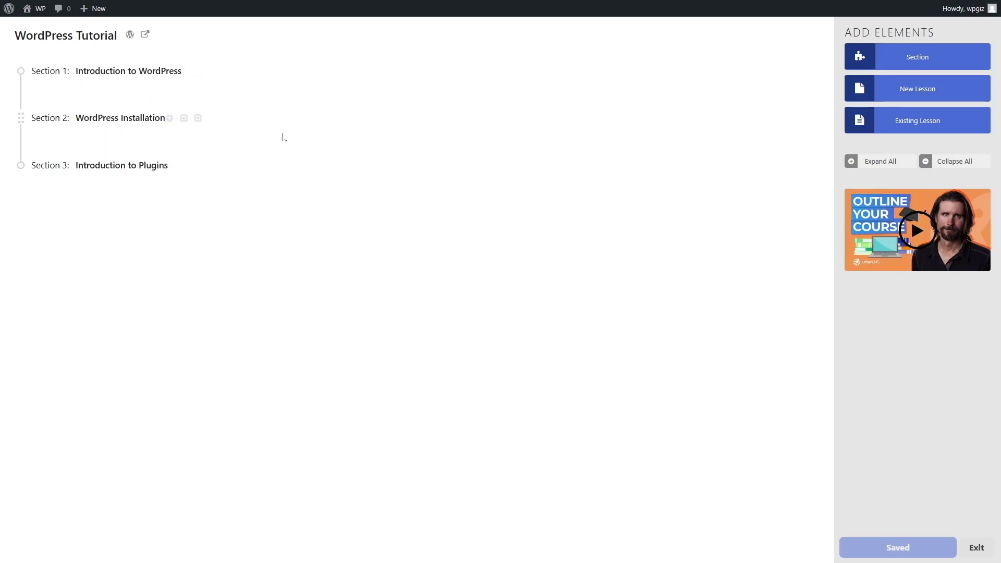
{"action": "left_click", "coordinate": [872, 165]}
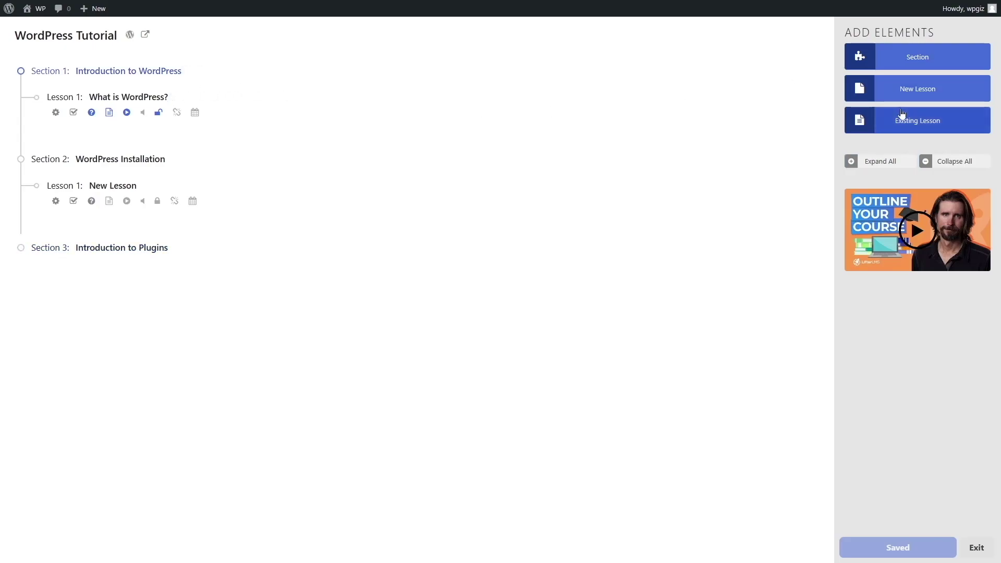
Add a new lesson to the "Introduction to WordPress" section, place it after "What is WordPress?", and exit the Course Builder.
{"action": "left_click", "coordinate": [904, 91]}
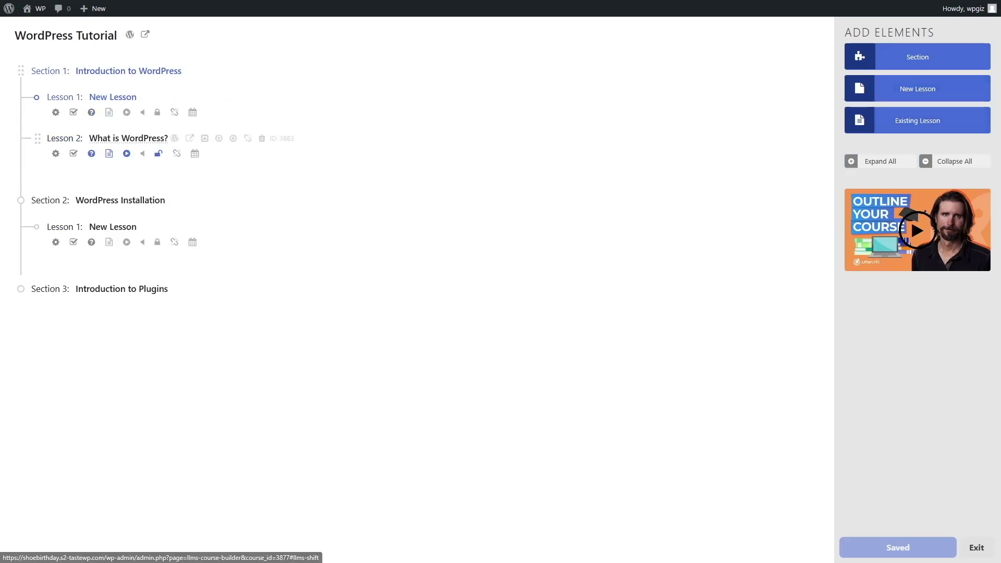
{"action": "left_click", "coordinate": [219, 138]}
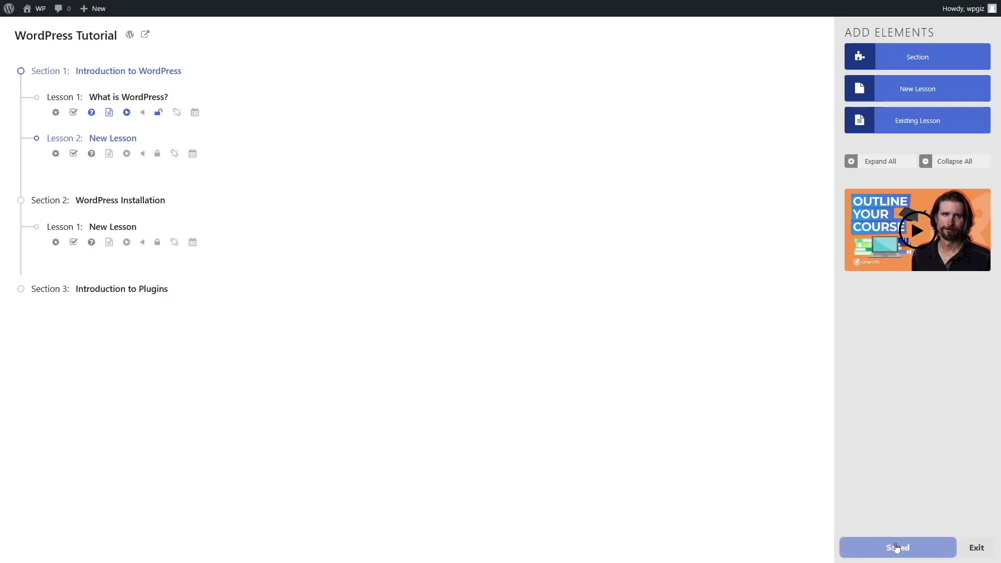
{"action": "left_click", "coordinate": [974, 551]}
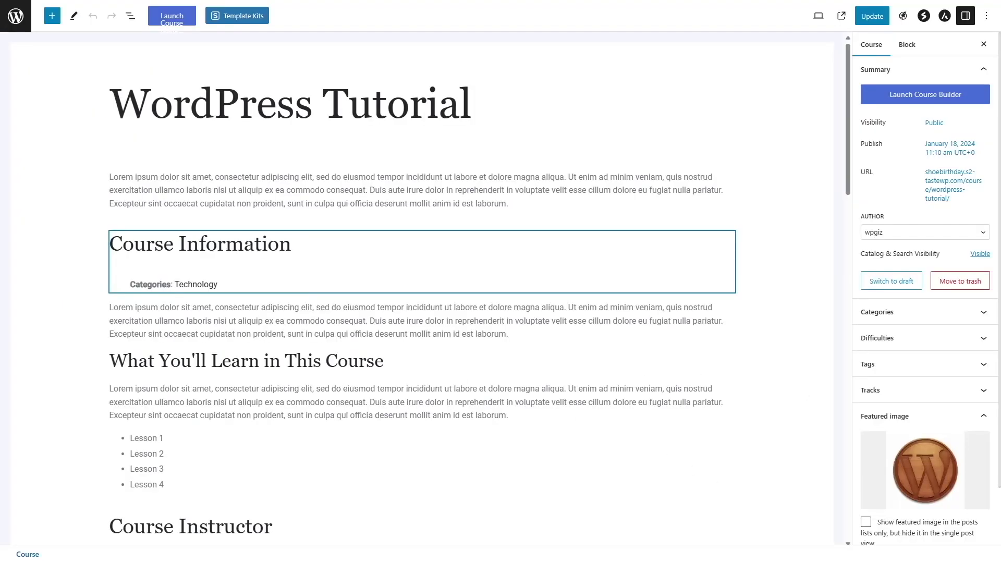
Update the WordPress Tutorial course and visit the live site's home page.
{"action": "left_click", "coordinate": [881, 18]}
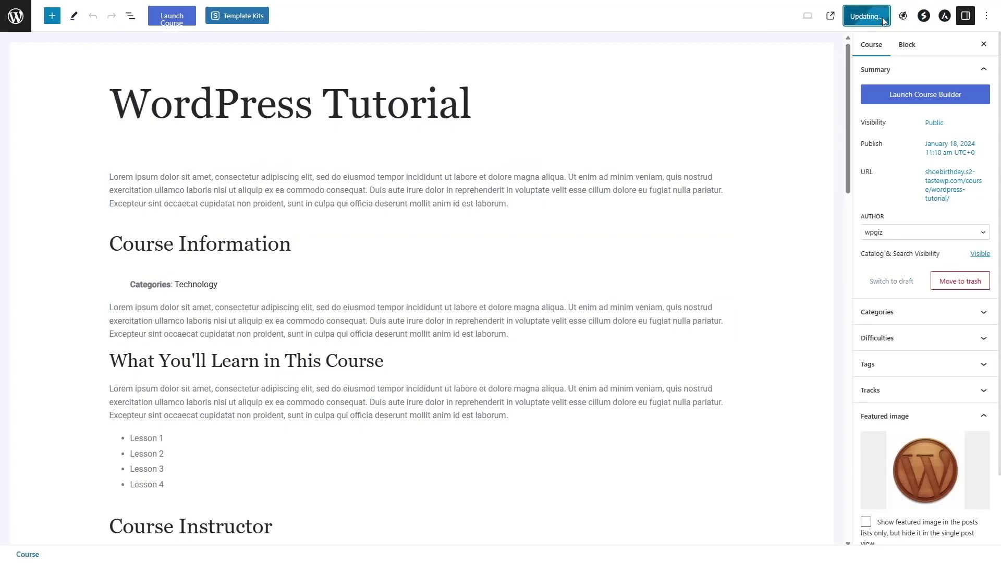
{"action": "left_click", "coordinate": [15, 17]}
{"action": "left_click", "coordinate": [41, 27]}
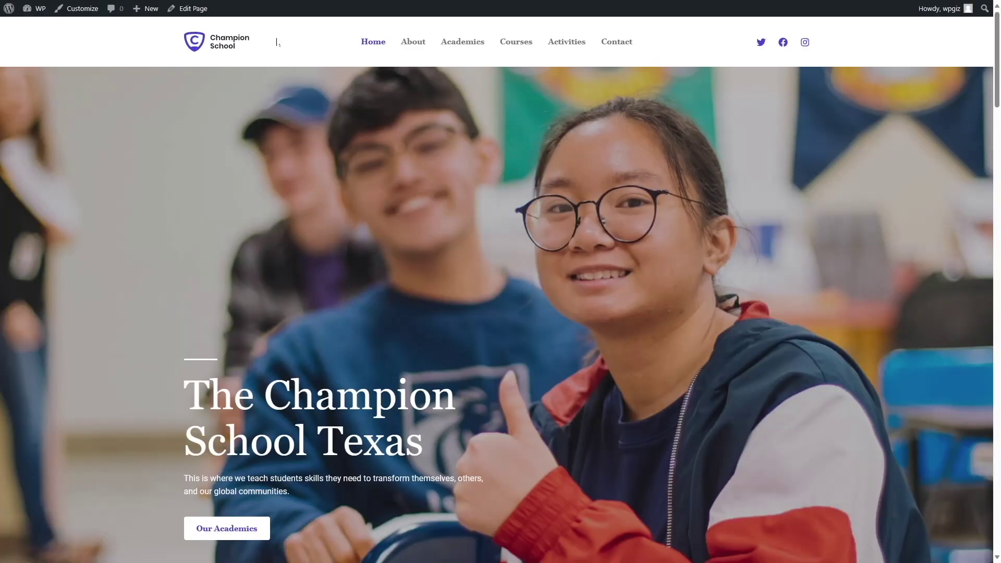
Open the WordPress Tutorial course from the site's course catalog and review its description, instructor and lesson list.
{"action": "left_click", "coordinate": [522, 47]}
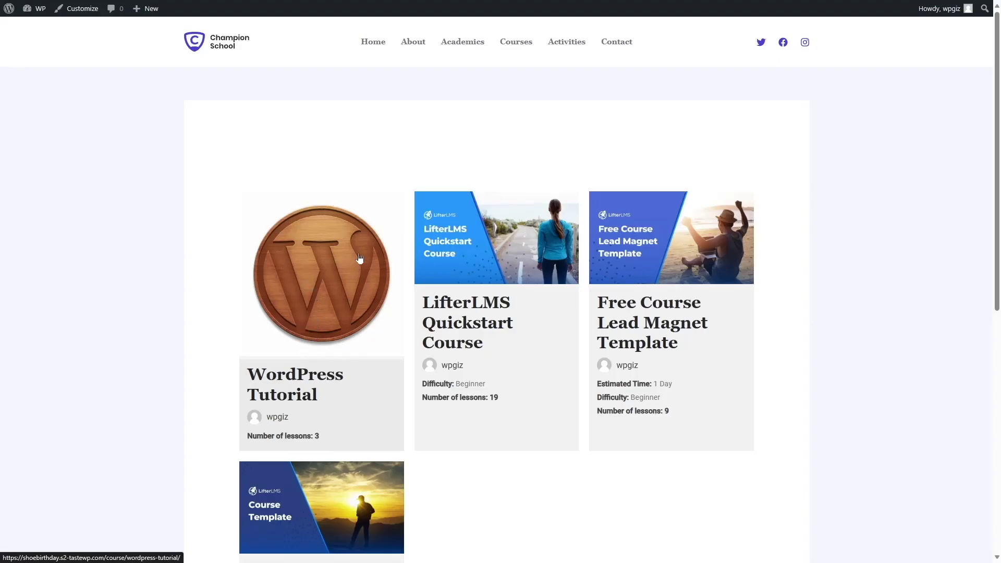
{"action": "left_click", "coordinate": [331, 277]}
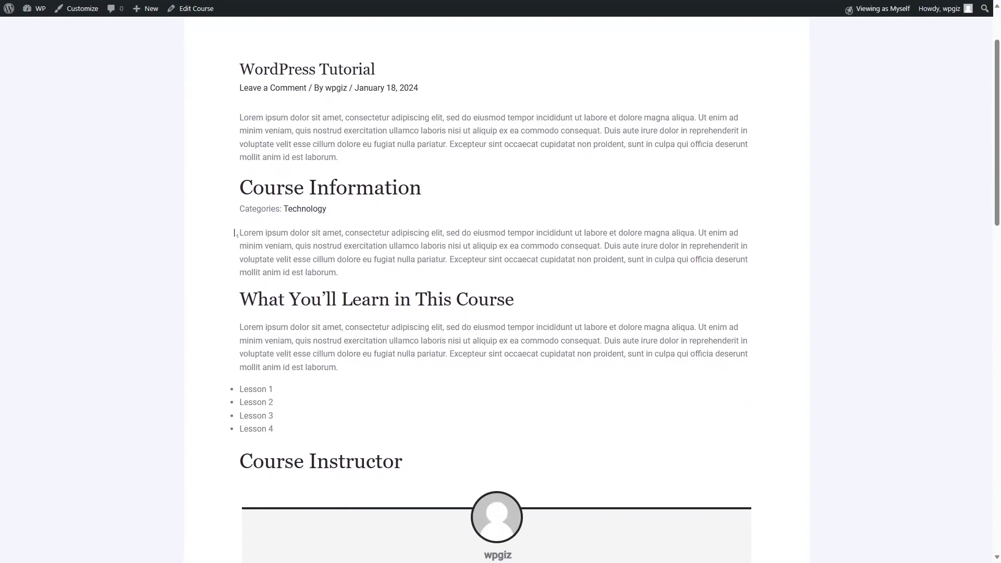
{"action": "scroll", "coordinate": [262, 254], "scroll_direction": "down", "scroll_amount": 2}
{"action": "scroll", "coordinate": [285, 343], "scroll_direction": "down", "scroll_amount": 2}
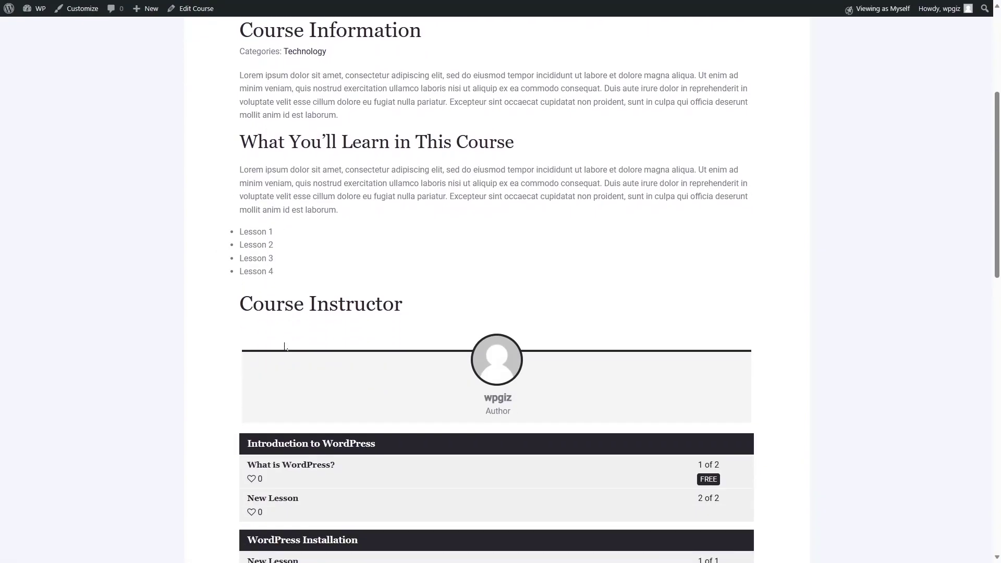
{"action": "scroll", "coordinate": [268, 296], "scroll_direction": "down", "scroll_amount": 4}
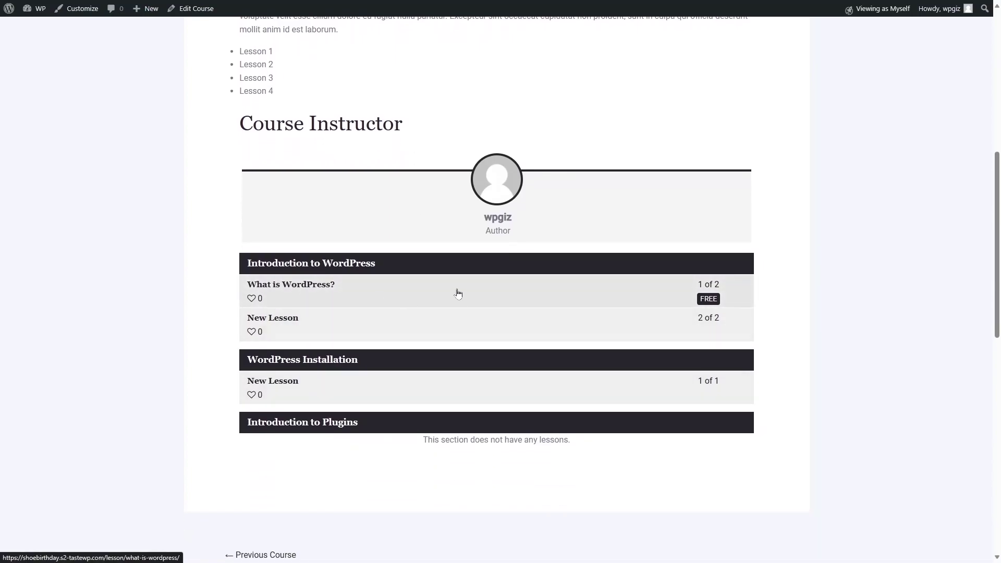
Open the "What is WordPress?" lesson from the course outline and review its video and text.
{"action": "left_click", "coordinate": [334, 290]}
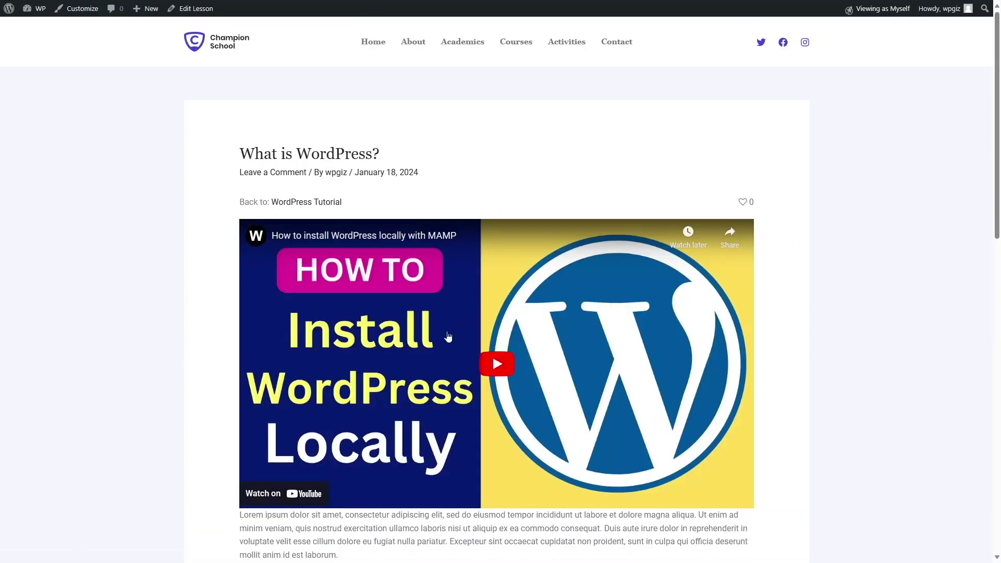
{"action": "scroll", "coordinate": [508, 402], "scroll_direction": "down", "scroll_amount": 4}
{"action": "scroll", "coordinate": [492, 154], "scroll_direction": "up", "scroll_amount": 4}
{"action": "scroll", "coordinate": [406, 314], "scroll_direction": "down", "scroll_amount": 3}
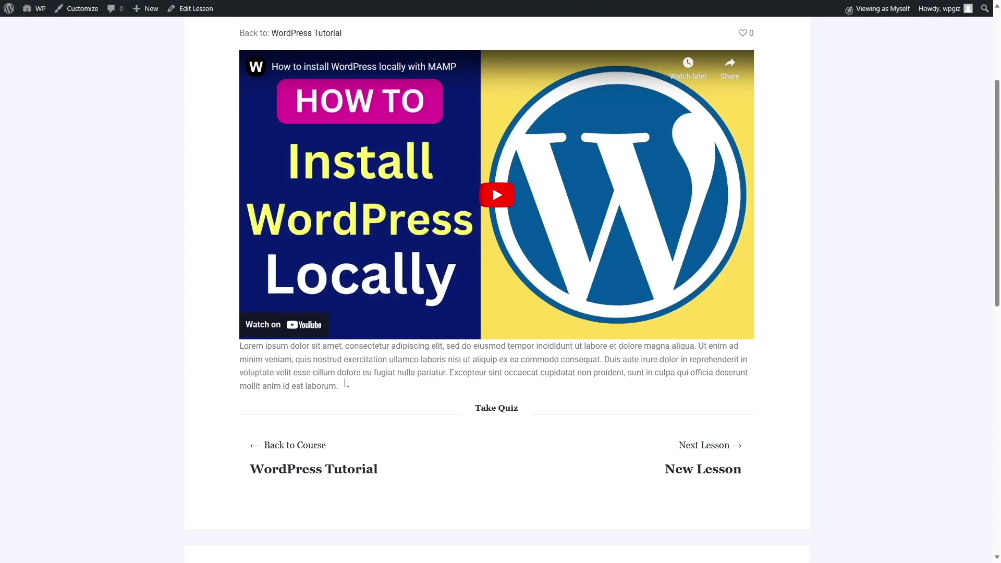
Open the lesson's quiz, check the quiz information and start the quiz.
{"action": "left_click", "coordinate": [499, 417]}
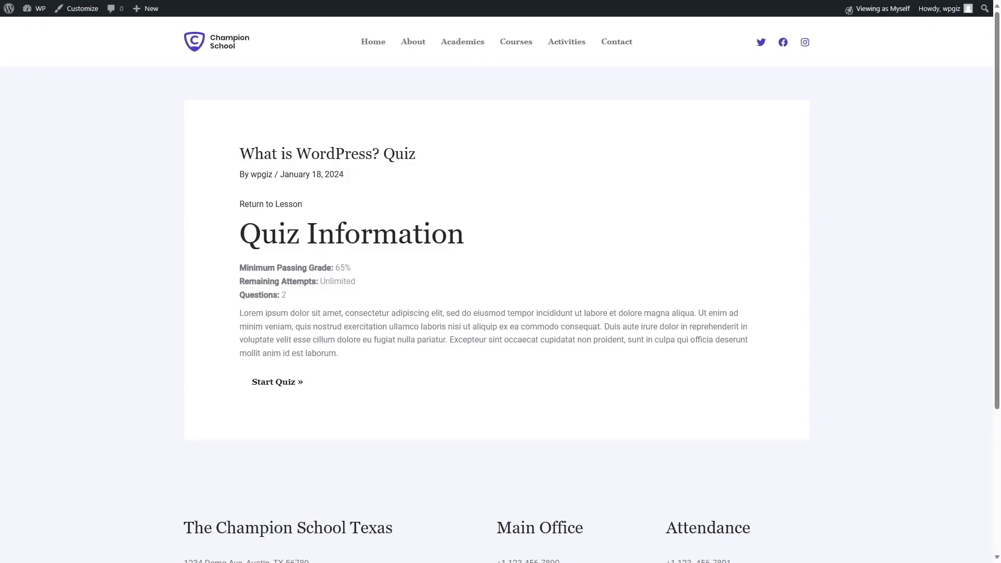
{"action": "double_click", "coordinate": [284, 295]}
{"action": "left_click", "coordinate": [473, 399]}
{"action": "left_click", "coordinate": [272, 382]}
{"action": "left_click", "coordinate": [573, 300]}
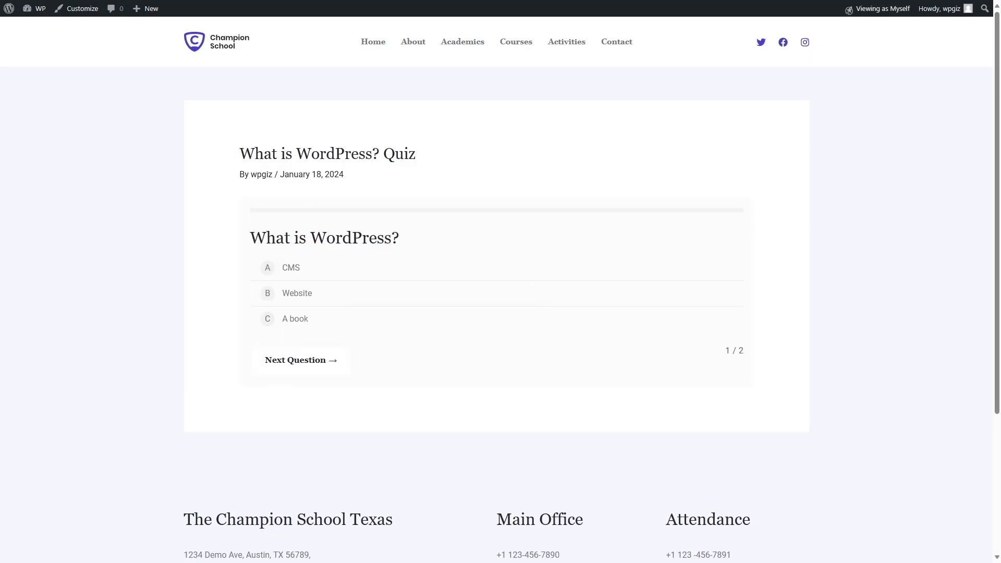
Answer "What is WordPress?" with CMS and "WordPress is a book." with False, and complete the quiz.
{"action": "left_click", "coordinate": [267, 268]}
{"action": "left_click", "coordinate": [317, 368]}
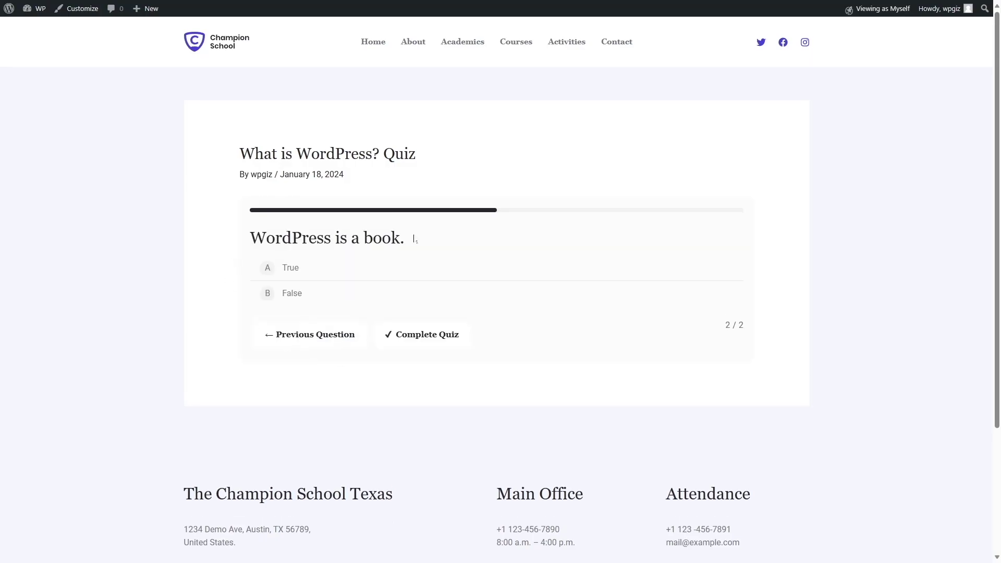
{"action": "left_click", "coordinate": [267, 293]}
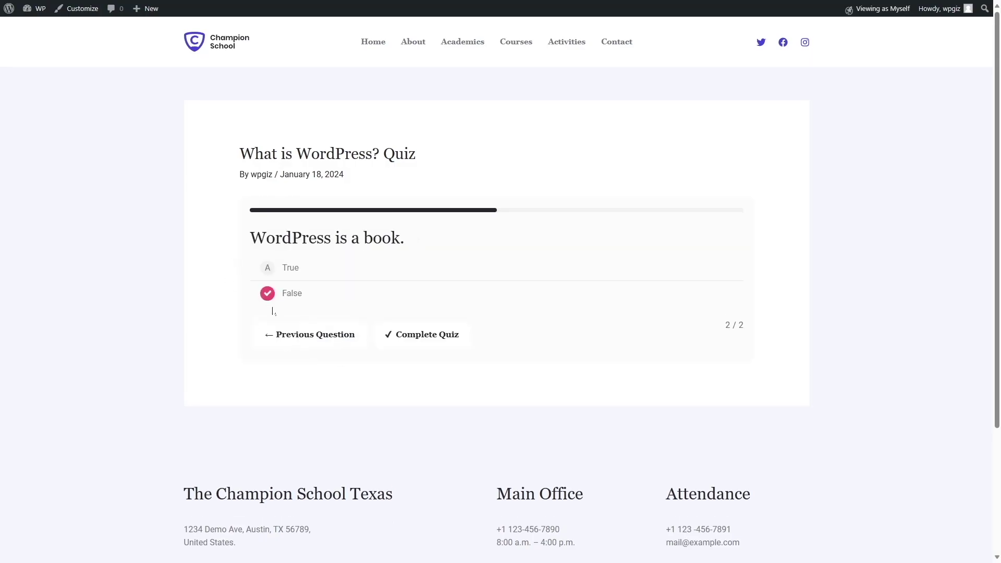
{"action": "left_click", "coordinate": [411, 336]}
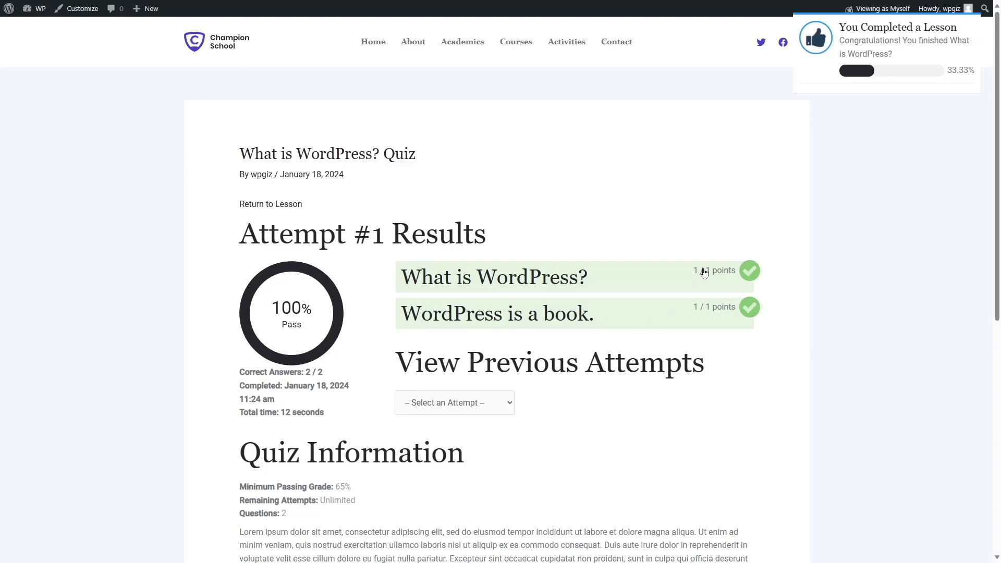
Review the quiz attempt's results and the quiz information below them.
{"action": "scroll", "coordinate": [643, 327], "scroll_direction": "down", "scroll_amount": 5}
{"action": "scroll", "coordinate": [340, 314], "scroll_direction": "down", "scroll_amount": 4}
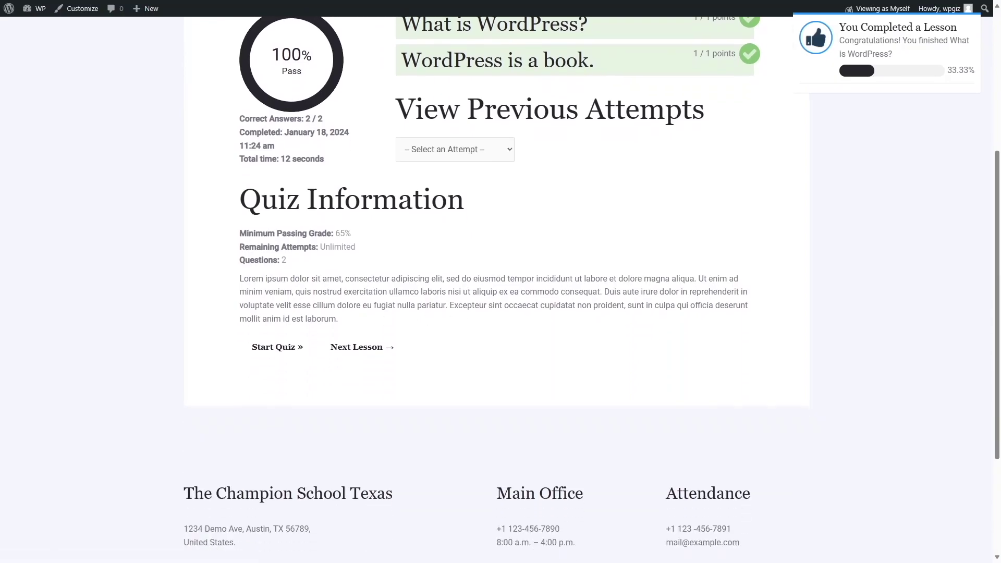
{"action": "scroll", "coordinate": [379, 163], "scroll_direction": "up", "scroll_amount": 8}
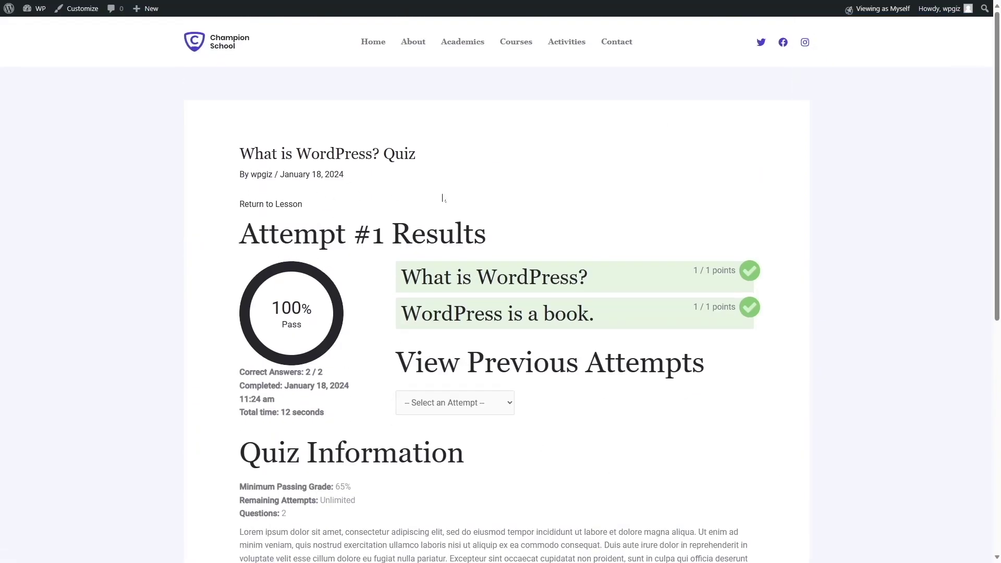